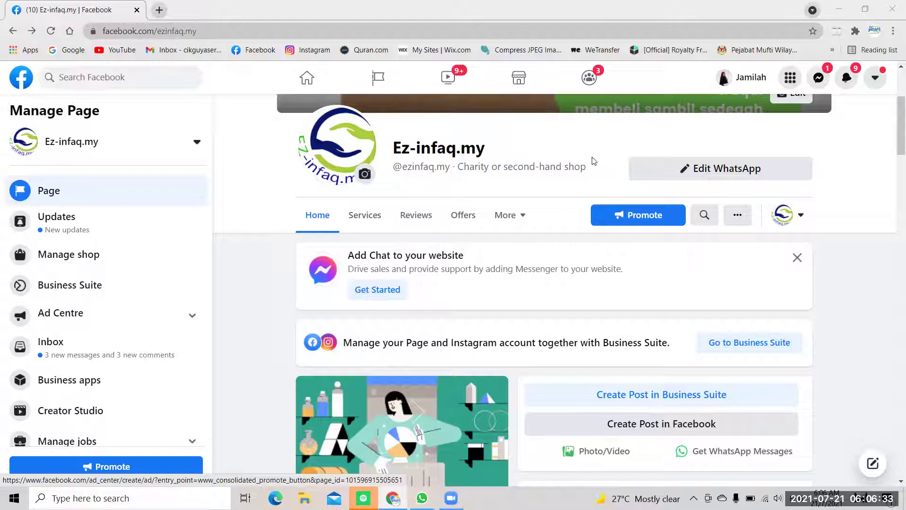
Open the ez-infaq.my website in a new browser tab.
left_click(159, 10)
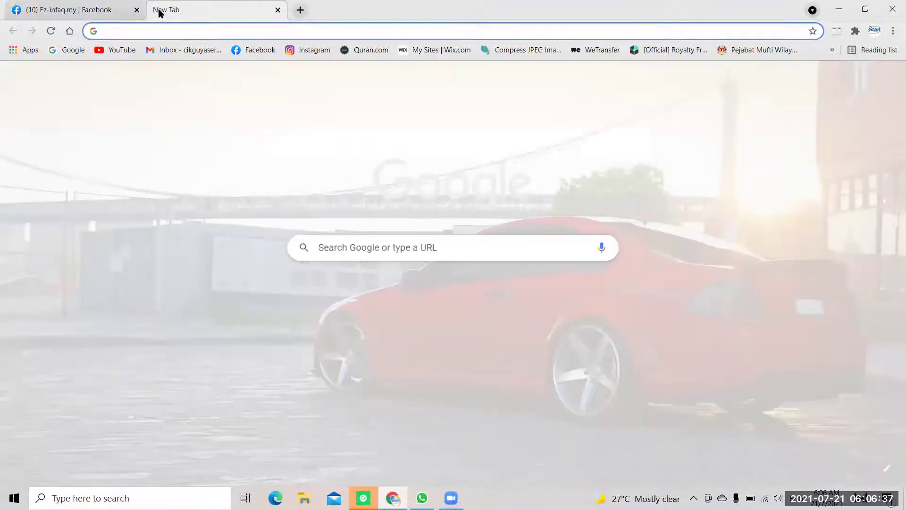
type("EZ-infaq.my")
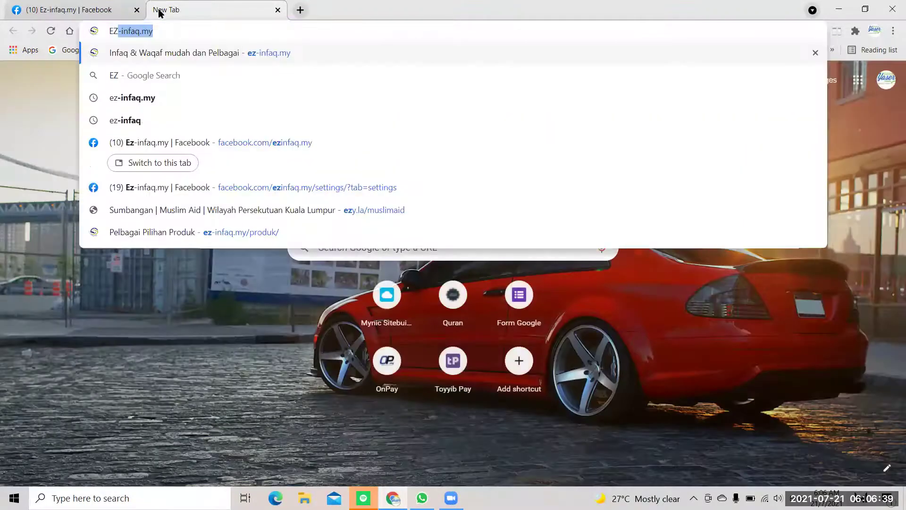
left_click(166, 54)
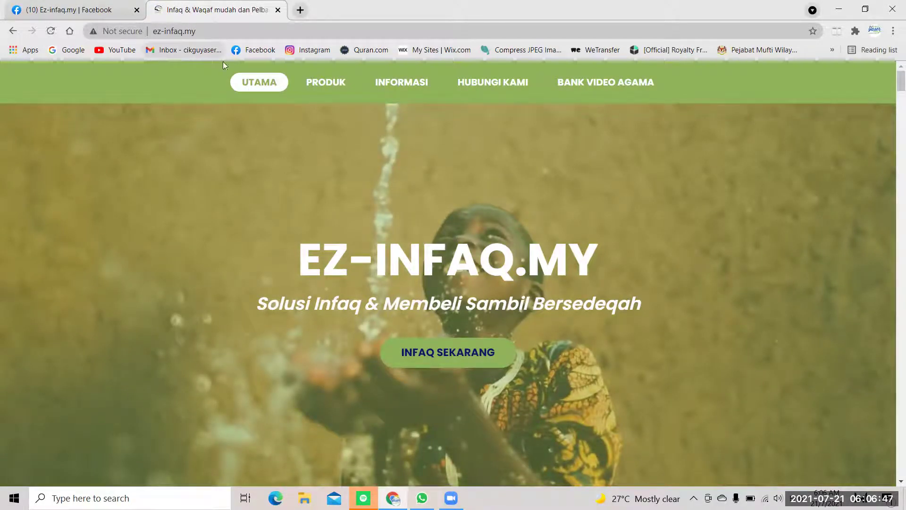
Look through the homepage's Kempen Terkini section, covering the Bantuan Khas Lockdown and Mesin Penapis Air Hidrogen campaigns.
scroll(429, 215, "down", 2)
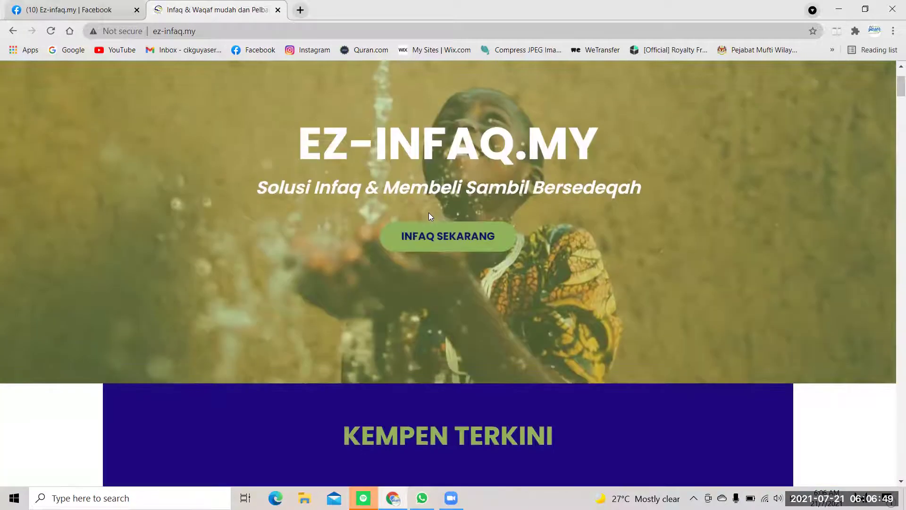
scroll(429, 214, "down", 6)
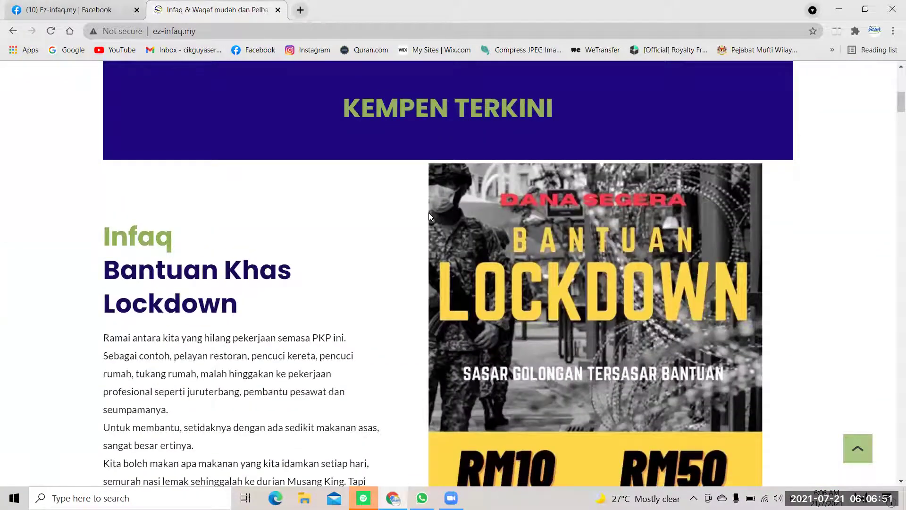
scroll(429, 216, "down", 3)
scroll(430, 216, "down", 6)
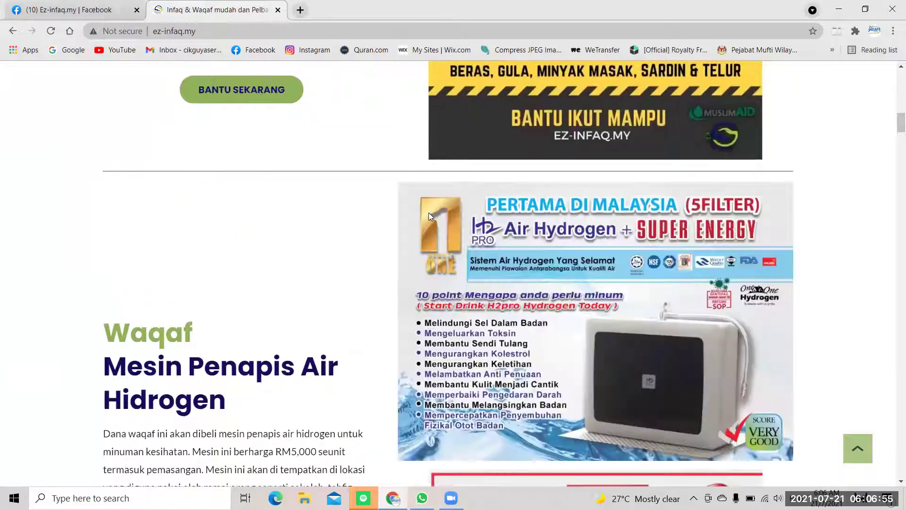
scroll(429, 215, "down", 3)
scroll(428, 215, "down", 10)
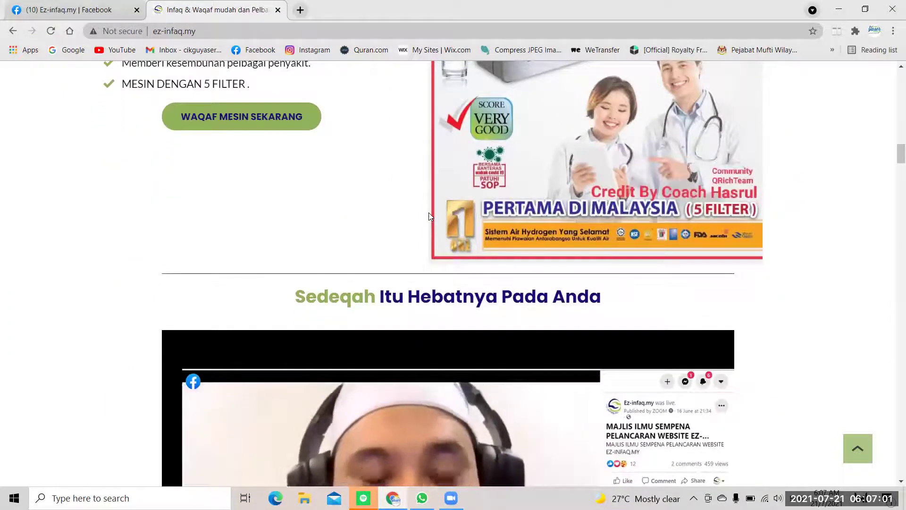
View the homepage's religious video sections, from Sedeqah Itu Hebatnya Pada Anda to the Khidmat Ez-Infaq.My heading.
scroll(429, 216, "down", 1)
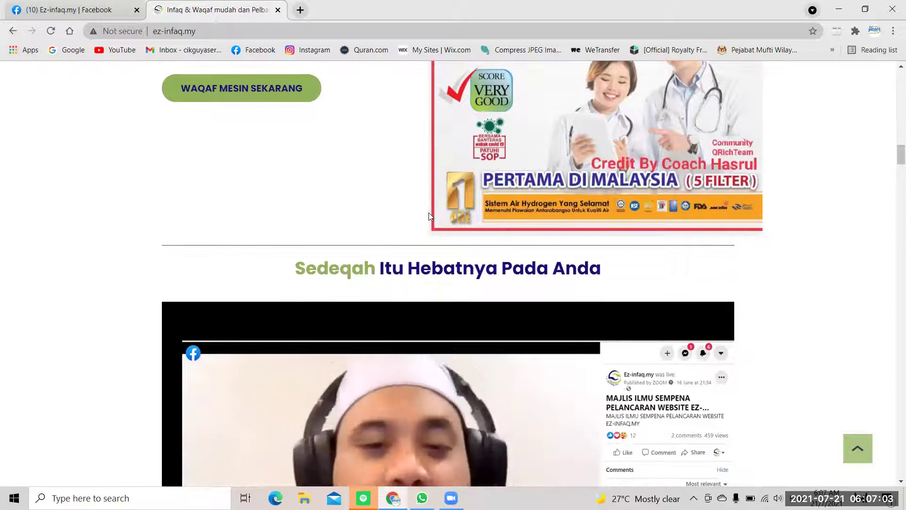
scroll(429, 215, "down", 2)
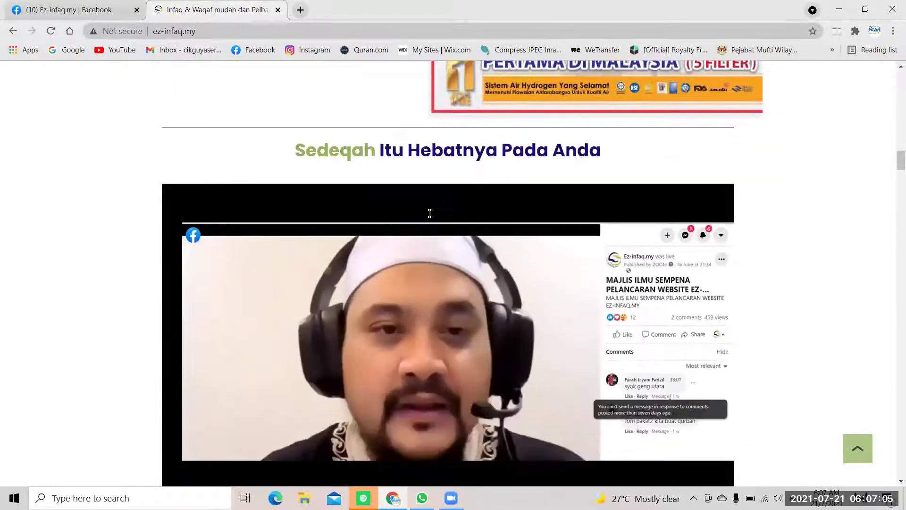
scroll(429, 213, "down", 1)
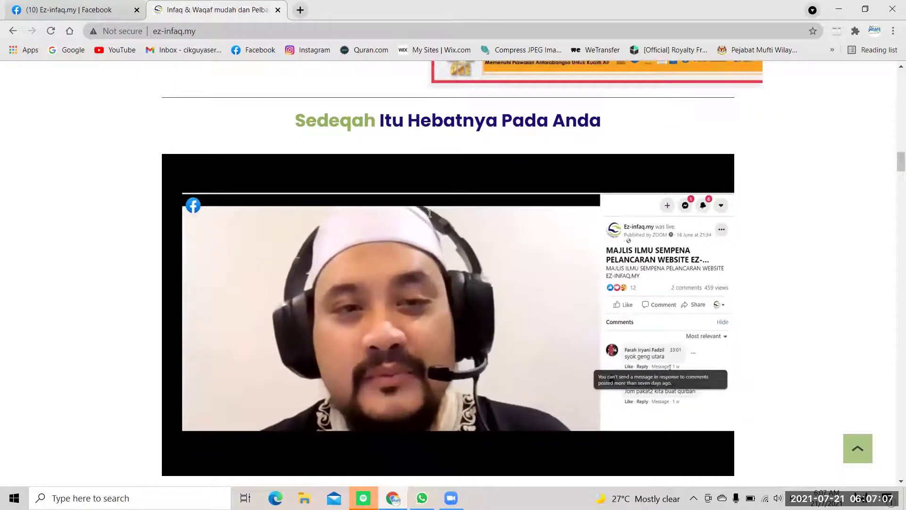
scroll(430, 214, "down", 1)
scroll(429, 213, "down", 2)
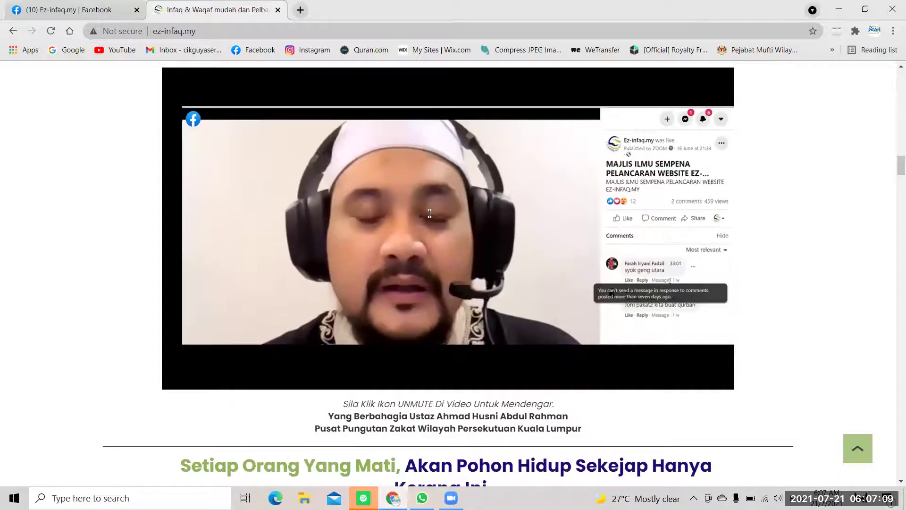
scroll(429, 214, "down", 2)
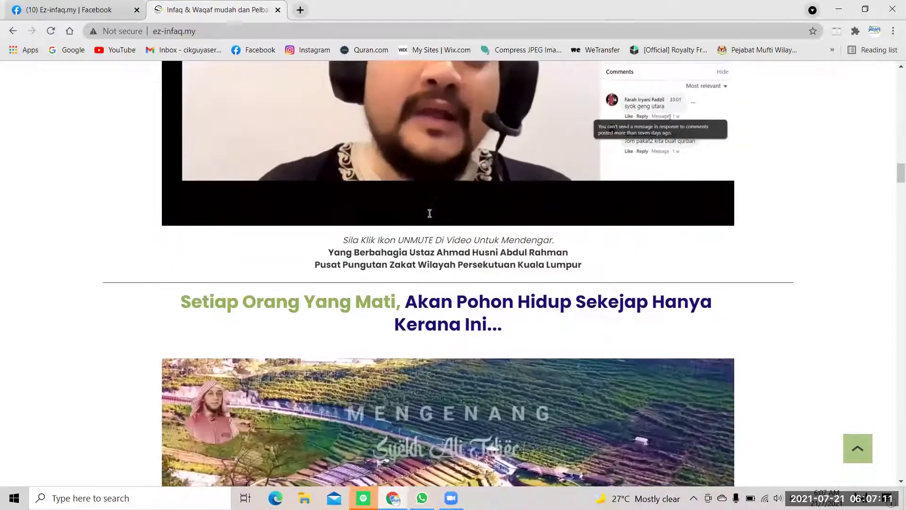
scroll(430, 214, "down", 2)
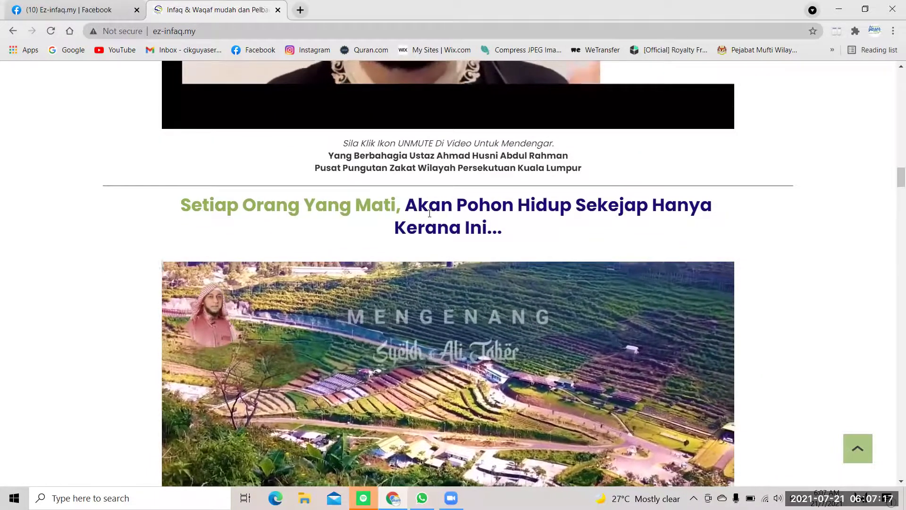
scroll(429, 214, "down", 4)
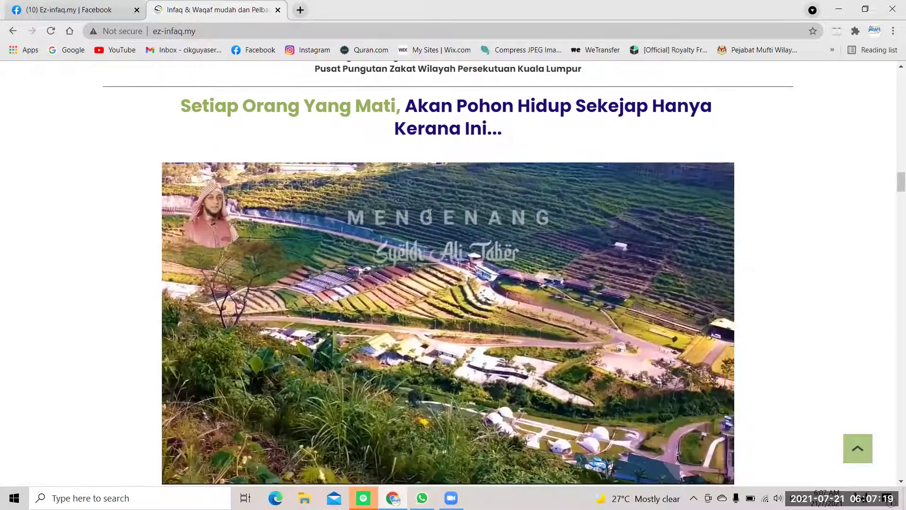
scroll(430, 214, "down", 5)
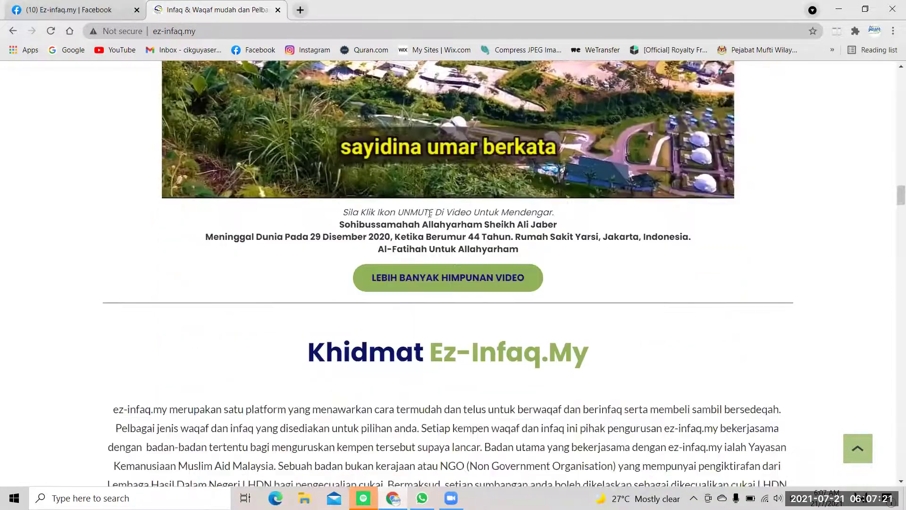
Review the homepage's Smart Infaq, Waqaf Telaga Air Bersih, Waqaf Pondok Ilmu Warga Emas and Qurban/Aqiqah offerings.
scroll(429, 213, "down", 19)
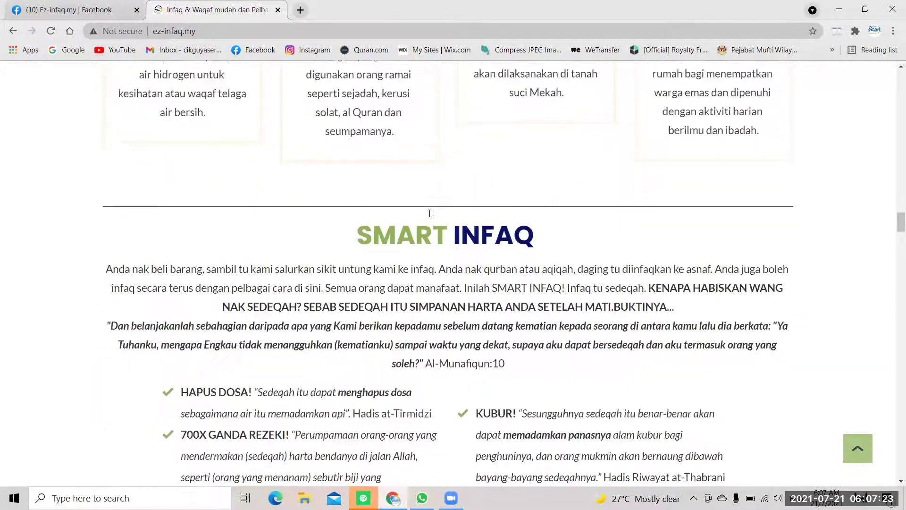
scroll(430, 213, "down", 10)
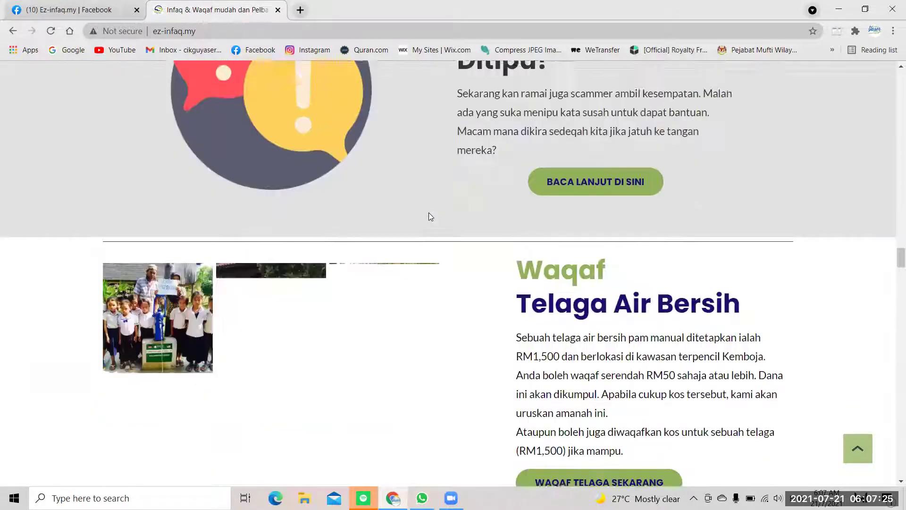
scroll(429, 217, "down", 7)
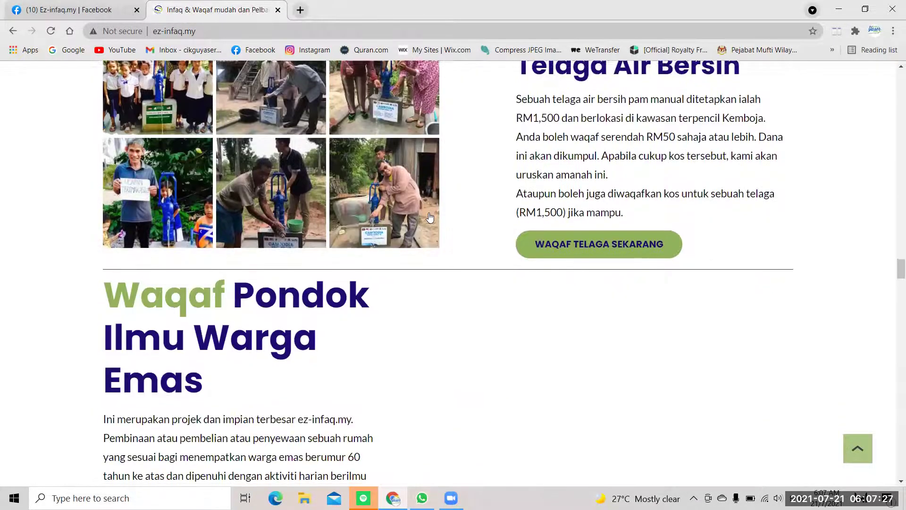
scroll(430, 217, "down", 3)
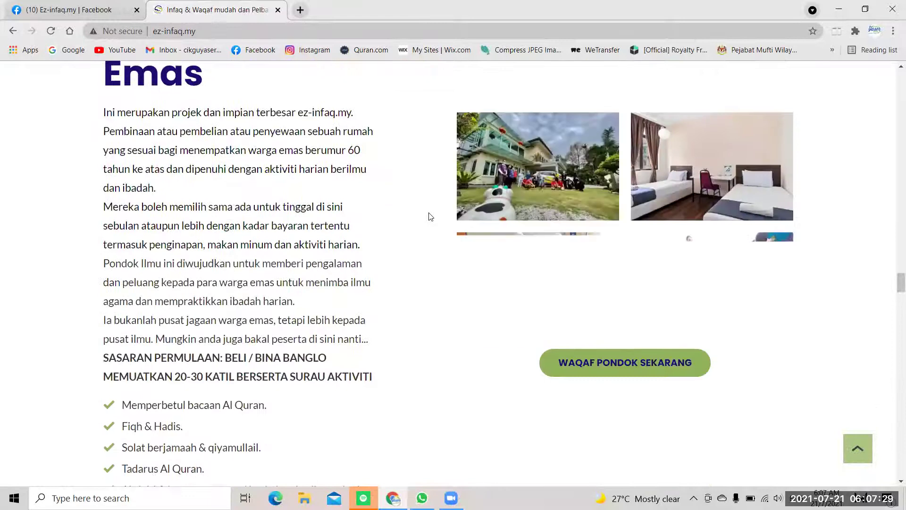
scroll(430, 217, "down", 9)
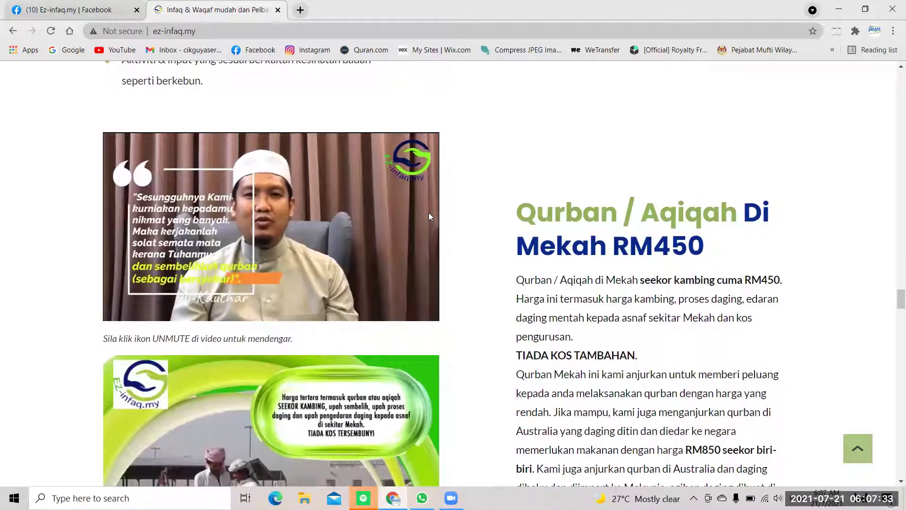
scroll(429, 216, "down", 9)
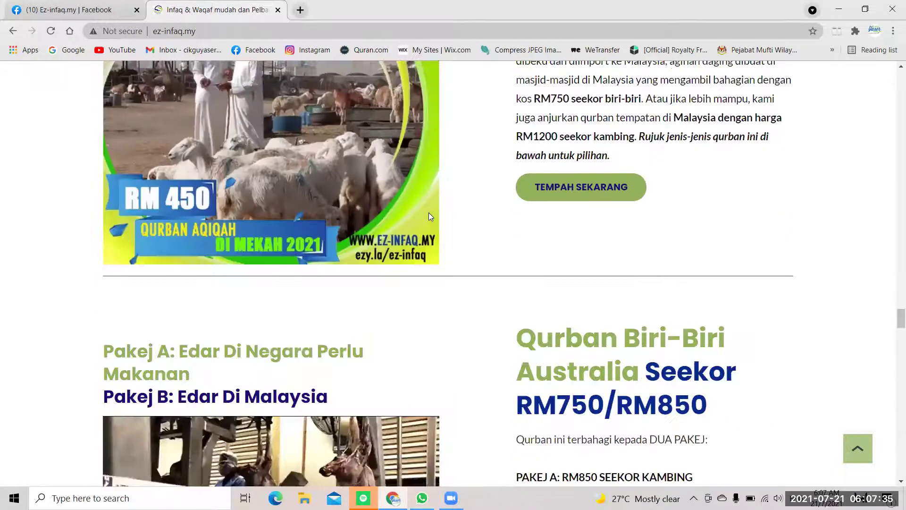
scroll(430, 216, "down", 7)
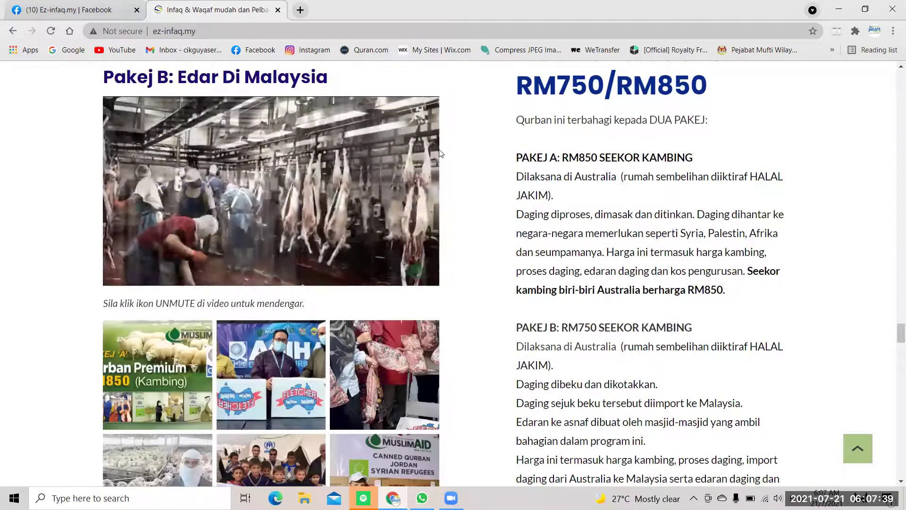
Return to the start of the homepage and open the site's Produk page.
scroll(439, 153, "up", 20)
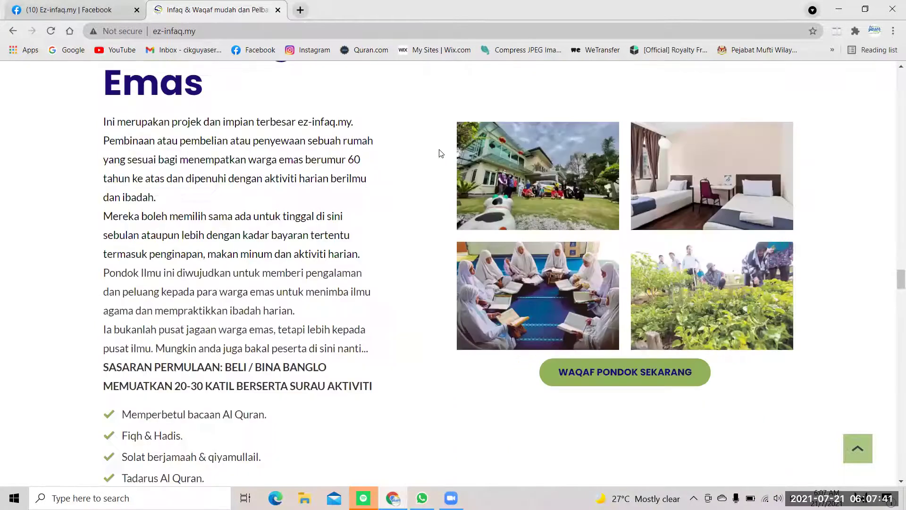
scroll(406, 137, "up", 15)
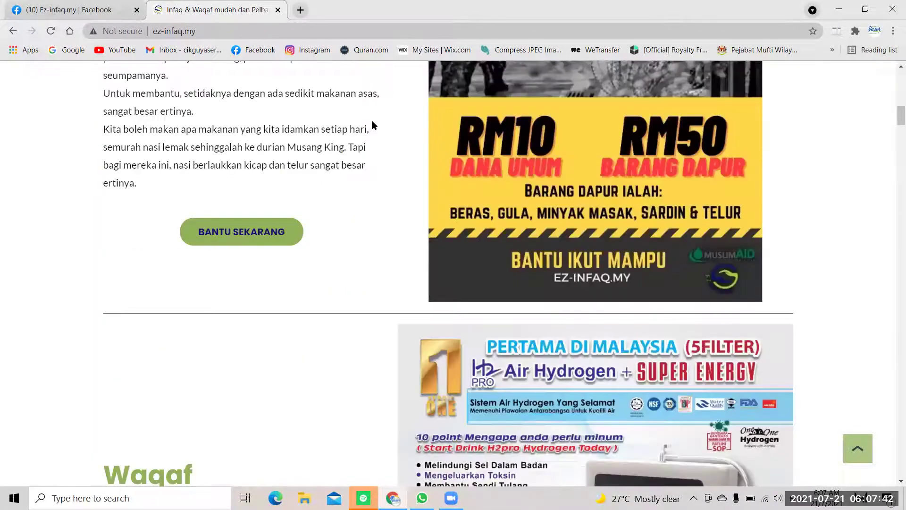
left_click(327, 82)
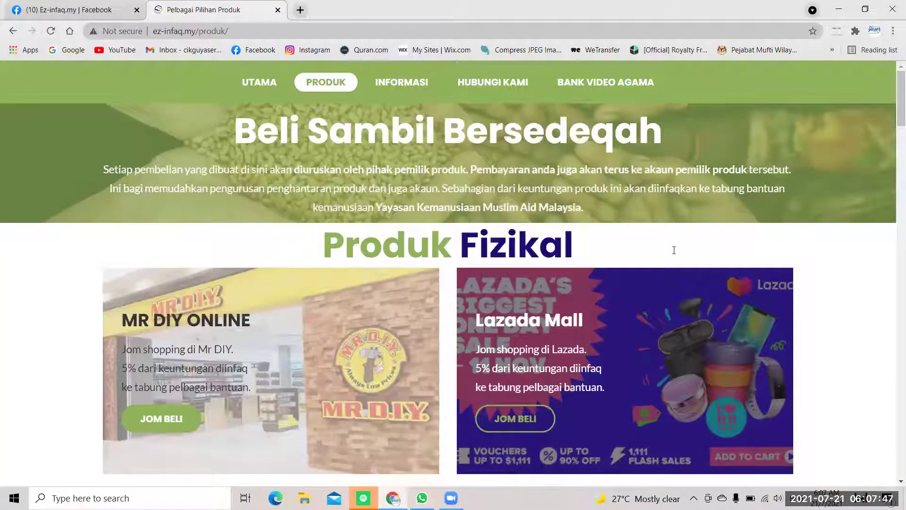
Examine the Produk Fizikal offers, including Mr DIY Online, Lazada Mall, PTT Outdoor, TIME Broadband and the store cards below them.
scroll(674, 250, "down", 2)
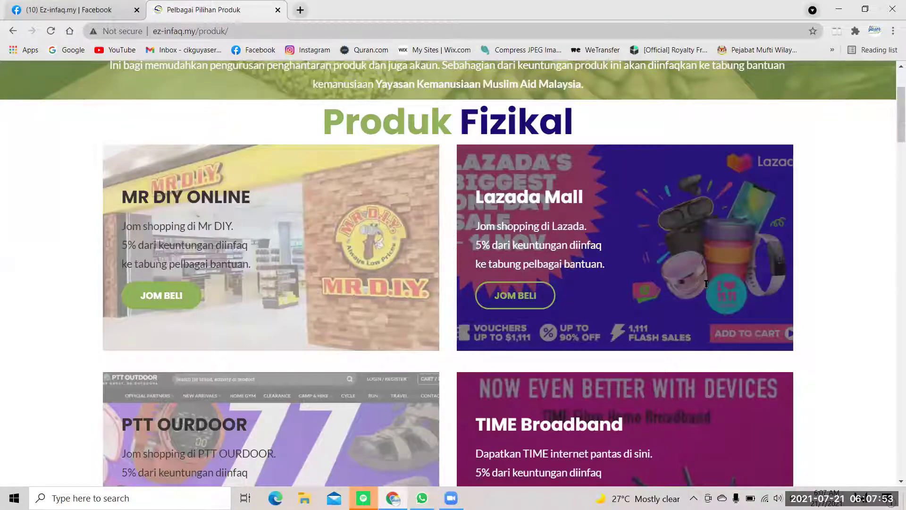
scroll(706, 284, "down", 3)
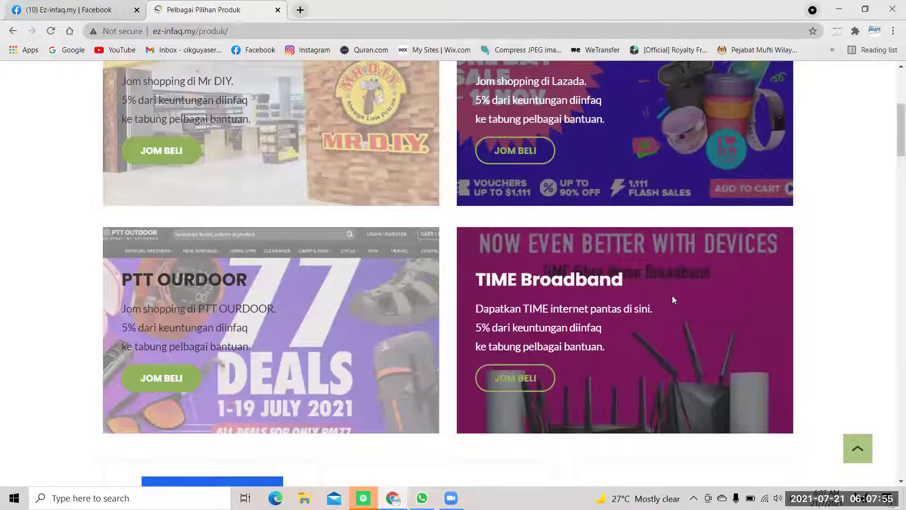
scroll(672, 296, "down", 2)
scroll(383, 178, "up", 2)
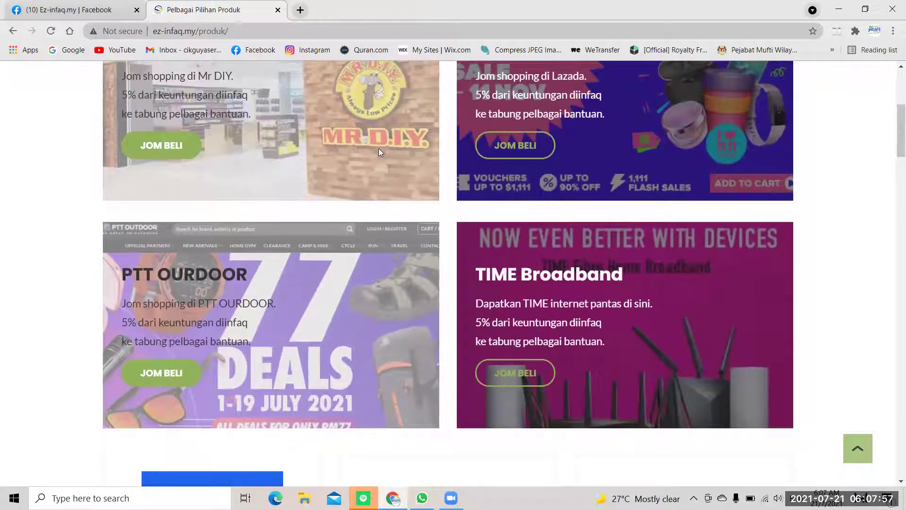
scroll(379, 152, "up", 1)
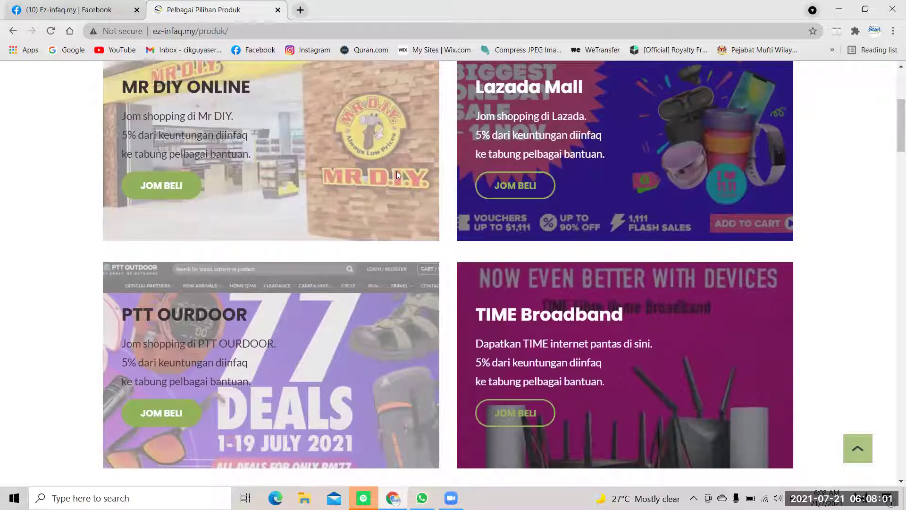
scroll(397, 171, "down", 2)
scroll(397, 171, "up", 2)
scroll(576, 211, "down", 2)
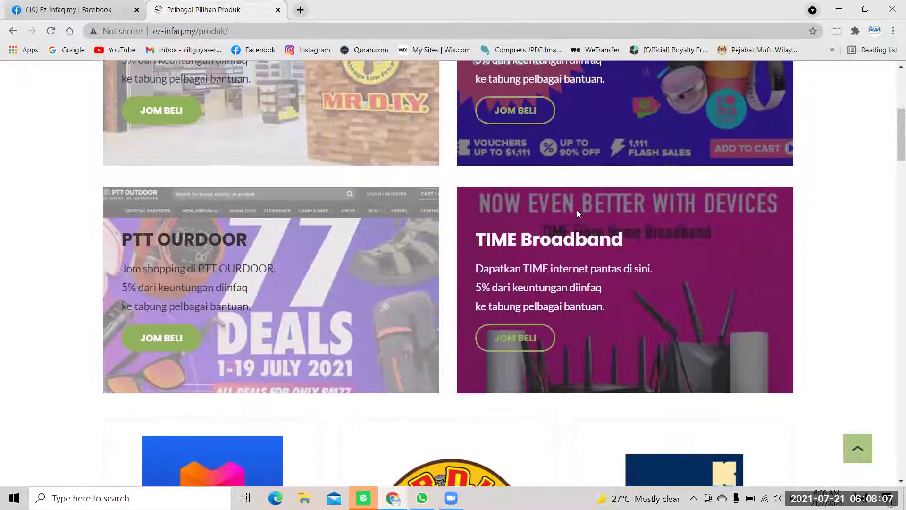
scroll(519, 231, "up", 4)
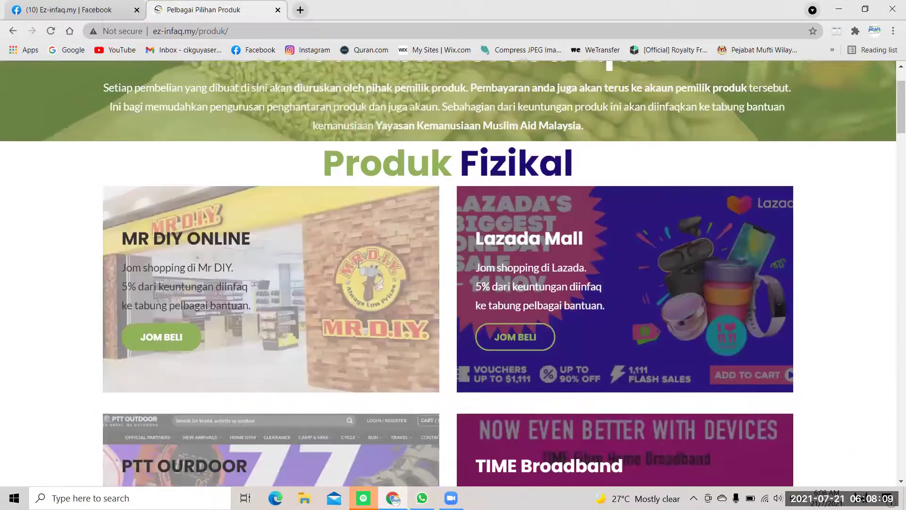
scroll(642, 257, "down", 2)
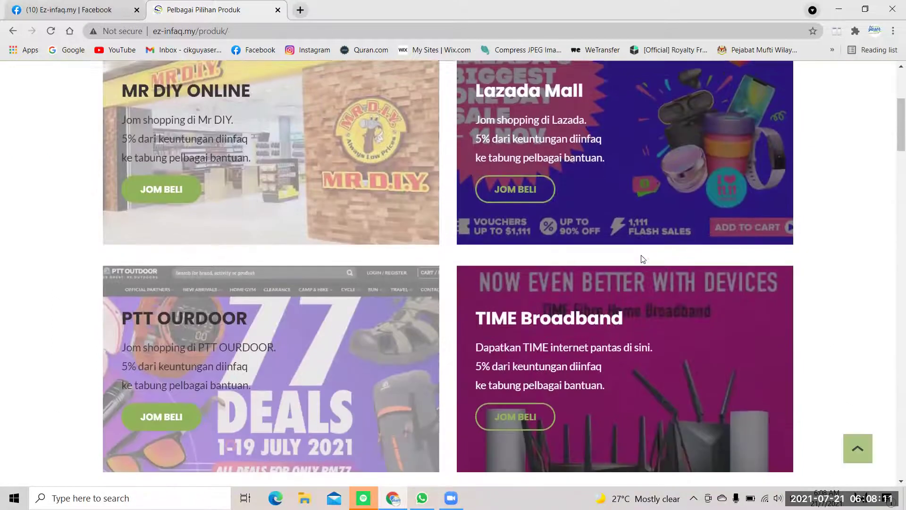
scroll(613, 257, "down", 3)
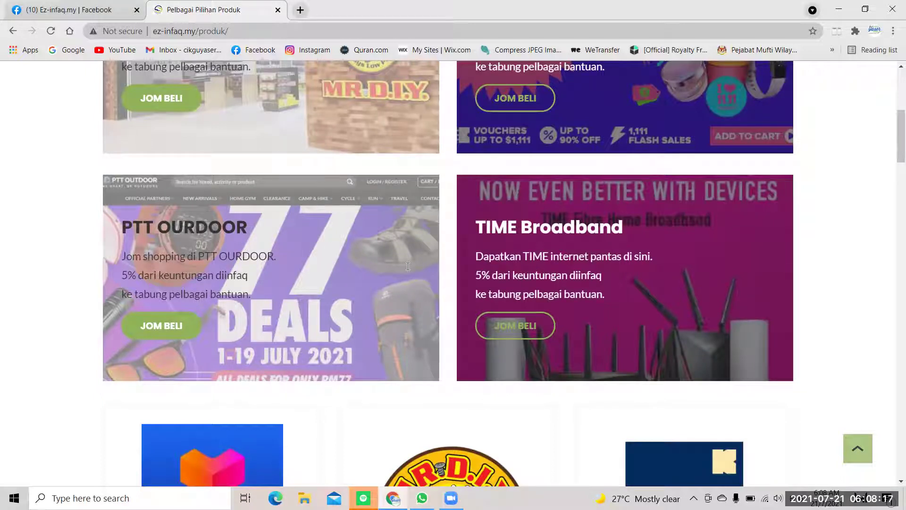
scroll(407, 266, "up", 3)
scroll(407, 265, "down", 6)
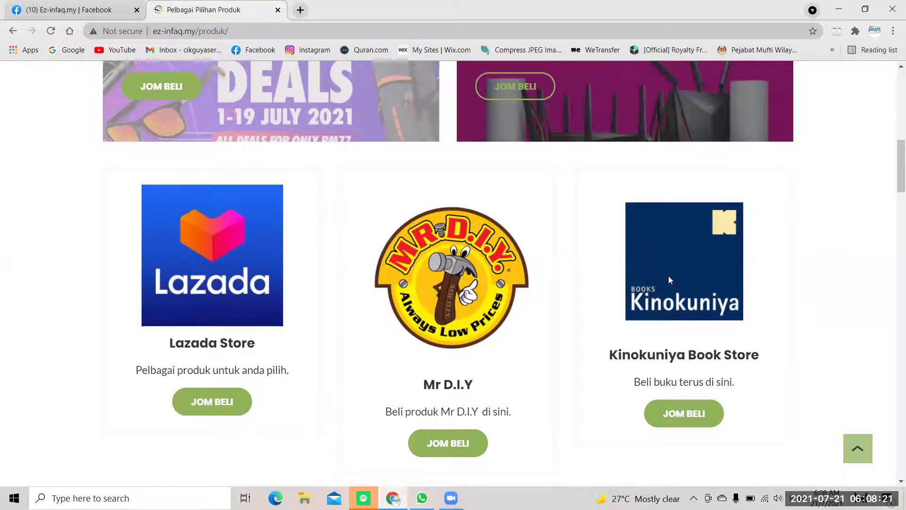
scroll(668, 279, "up", 4)
scroll(668, 276, "up", 4)
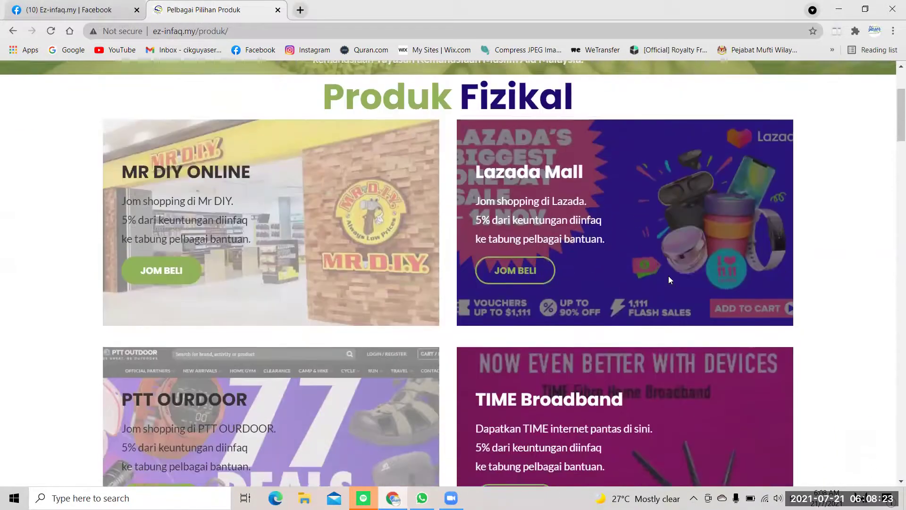
Look through the Produk page's partner stores, imported goods, free e-book offer, E-Book & Video products and E-Tuition packages.
scroll(519, 329, "down", 3)
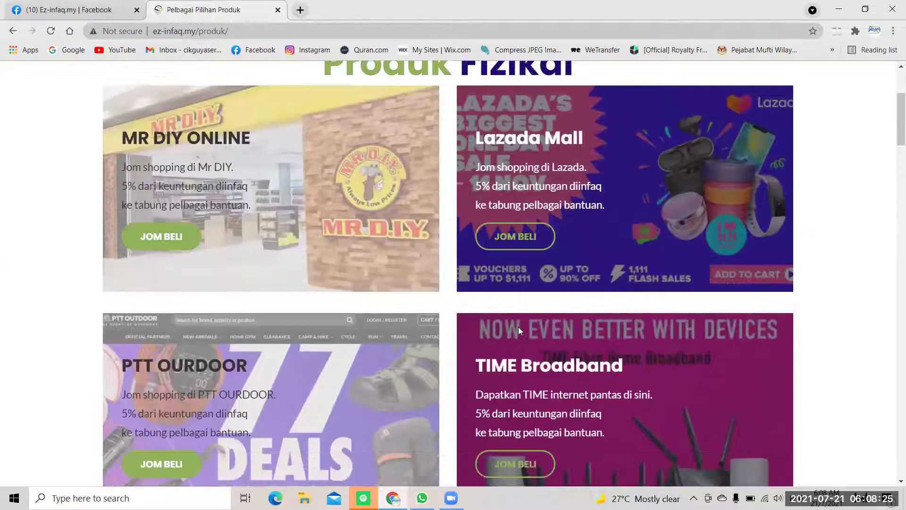
scroll(488, 362, "up", 4)
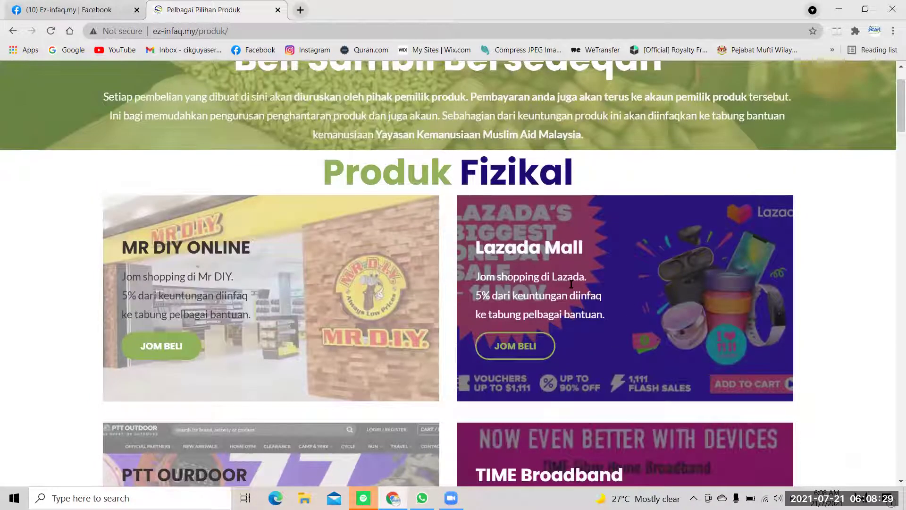
scroll(523, 246, "down", 2)
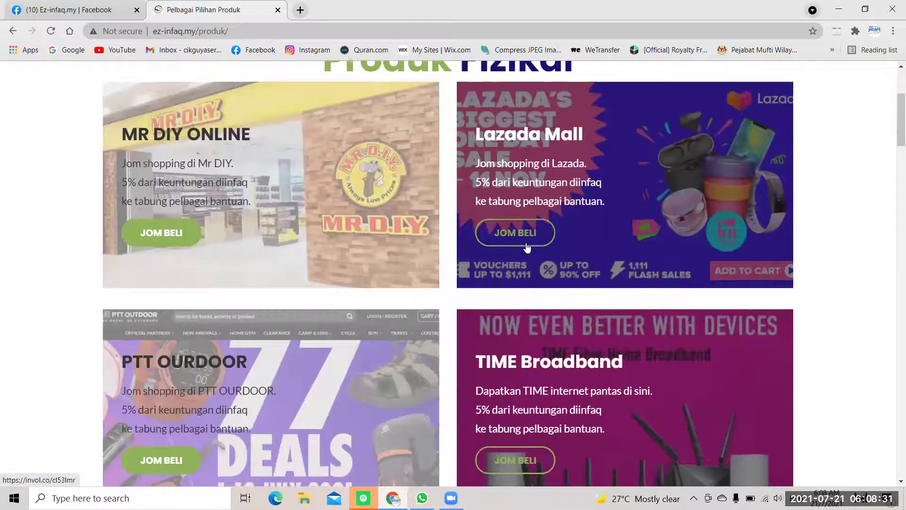
scroll(527, 247, "down", 7)
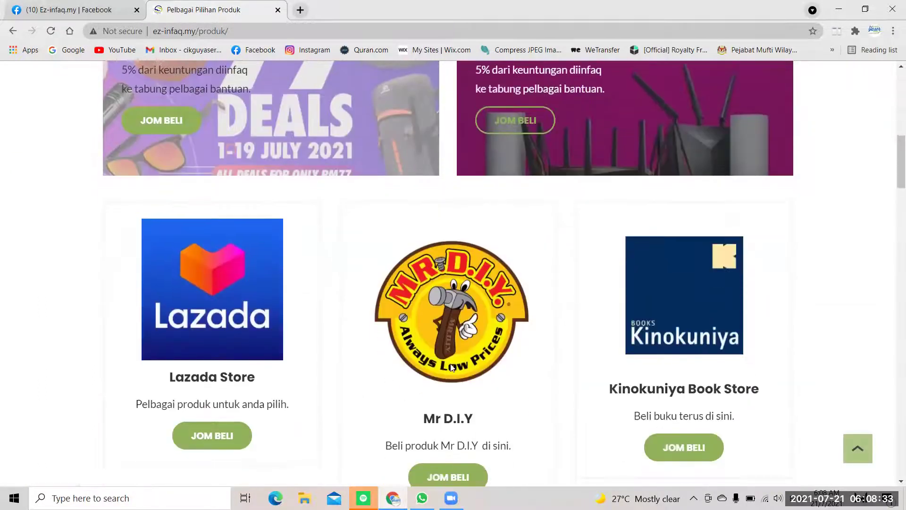
scroll(452, 367, "down", 2)
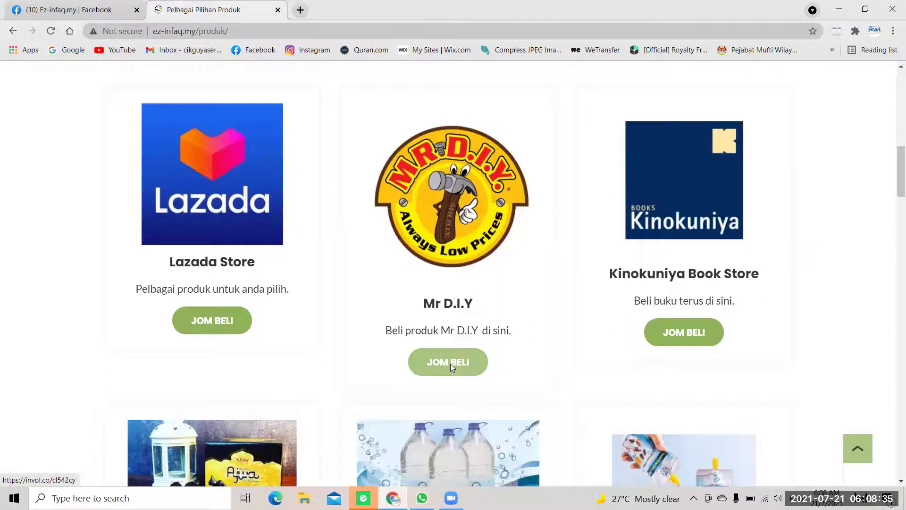
scroll(450, 363, "down", 7)
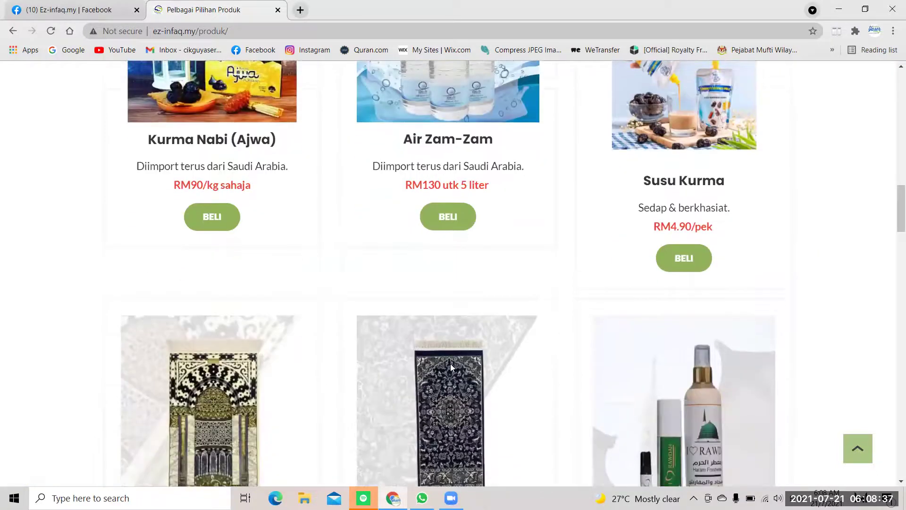
scroll(451, 363, "down", 12)
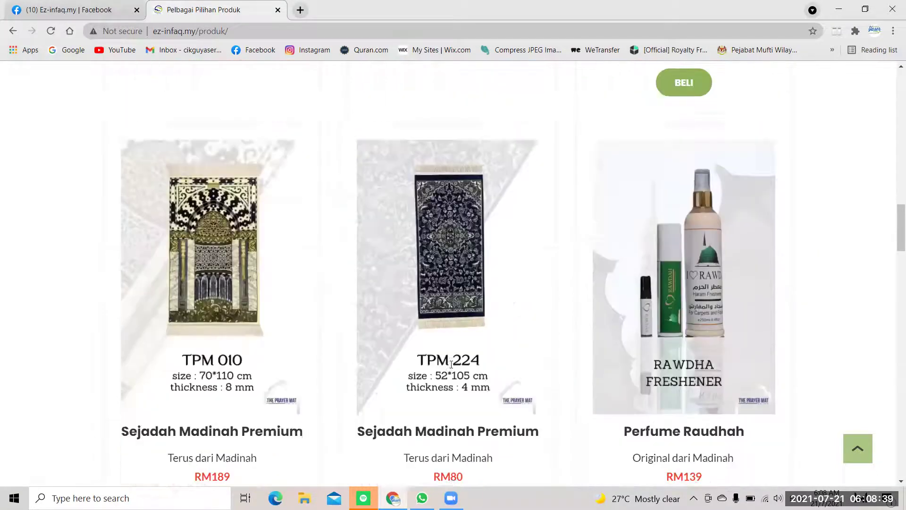
scroll(451, 364, "down", 12)
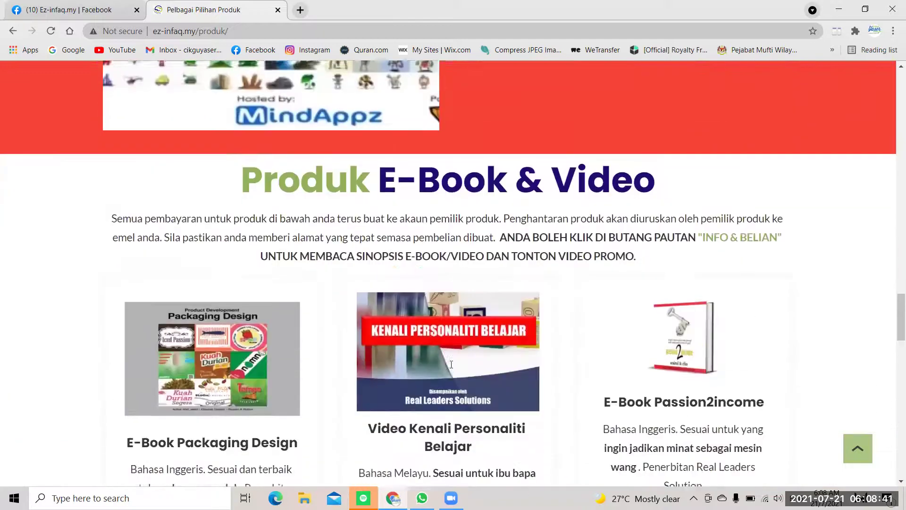
scroll(450, 363, "down", 10)
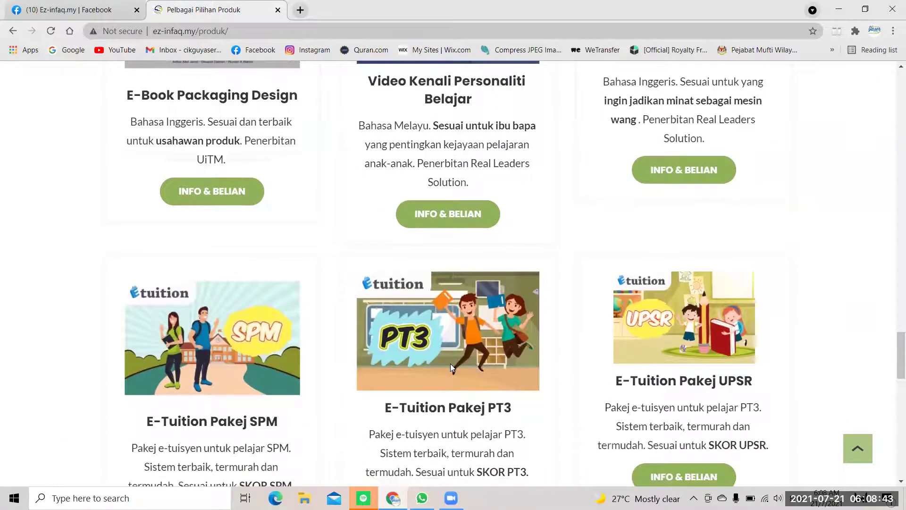
scroll(450, 367, "up", 12)
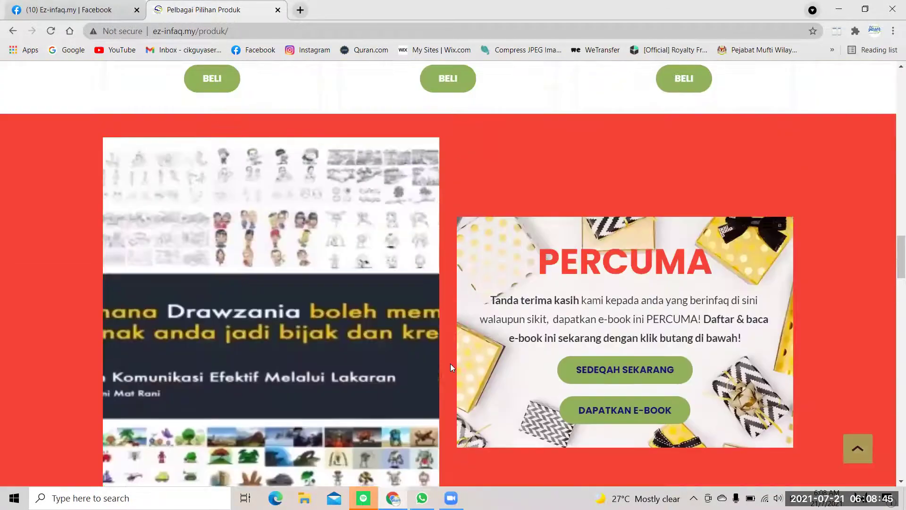
scroll(452, 368, "up", 7)
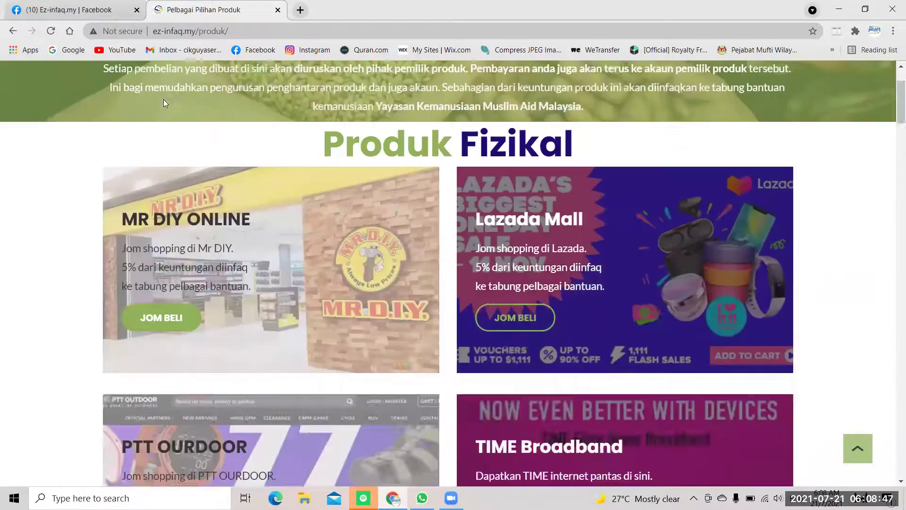
Switch to the Ez-infaq.my Facebook page and examine its header and Manage Page options, including Ad Centre and Inbox.
left_click(100, 8)
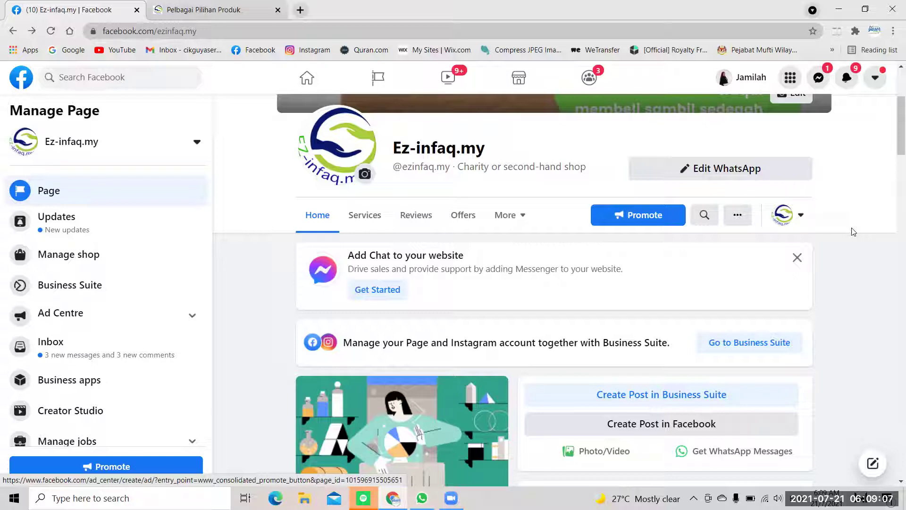
scroll(853, 232, "up", 3)
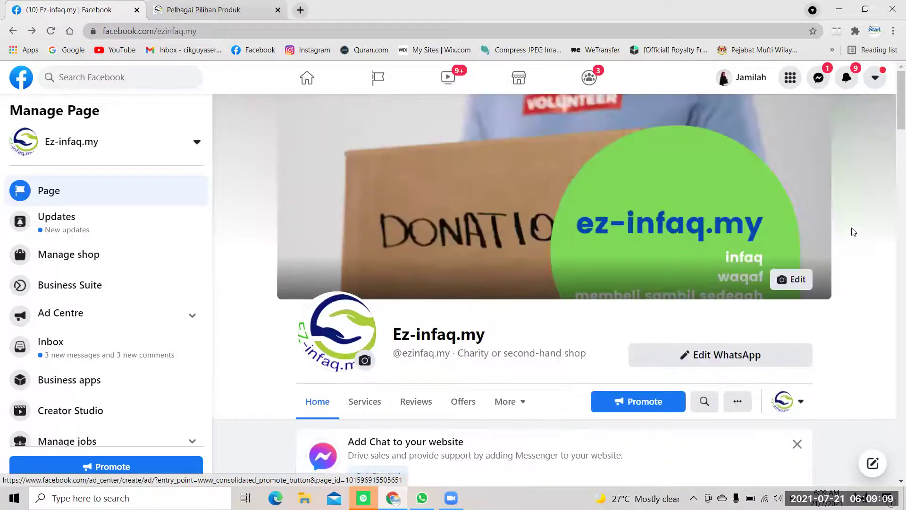
scroll(854, 232, "down", 3)
scroll(854, 231, "down", 1)
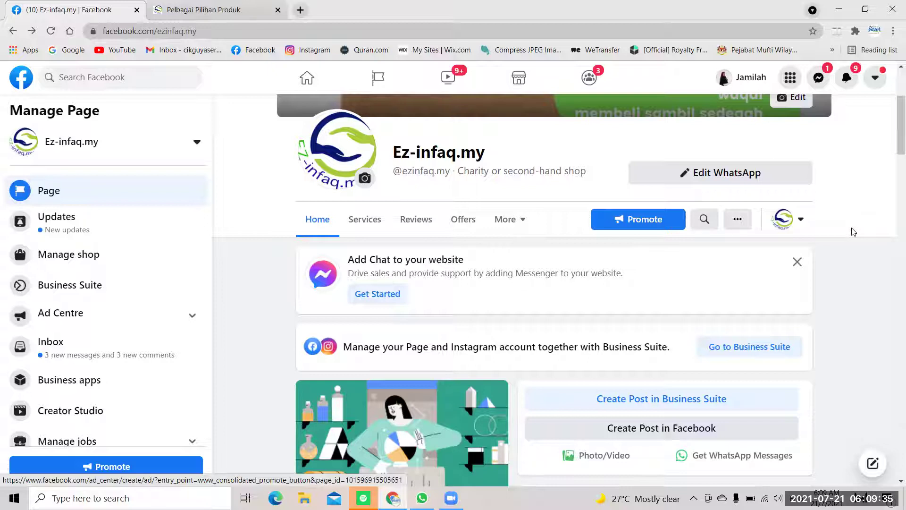
scroll(853, 232, "down", 1)
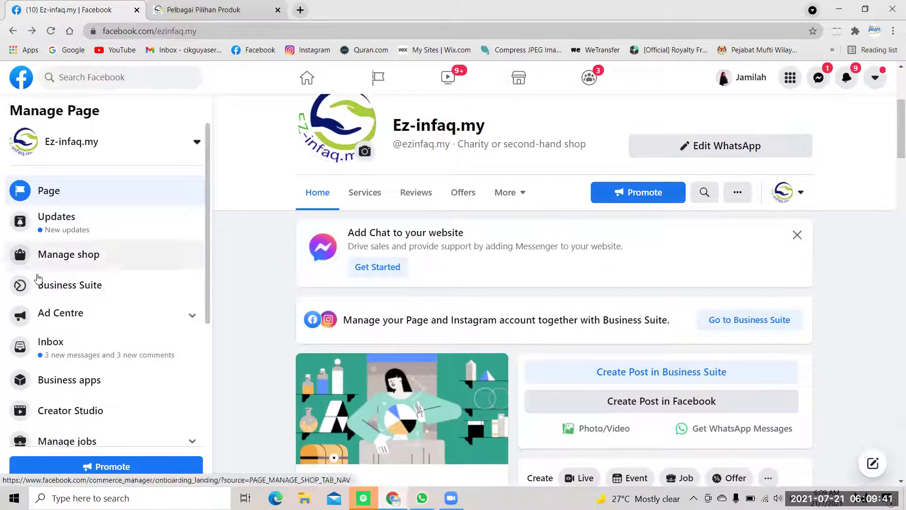
scroll(42, 281, "down", 4)
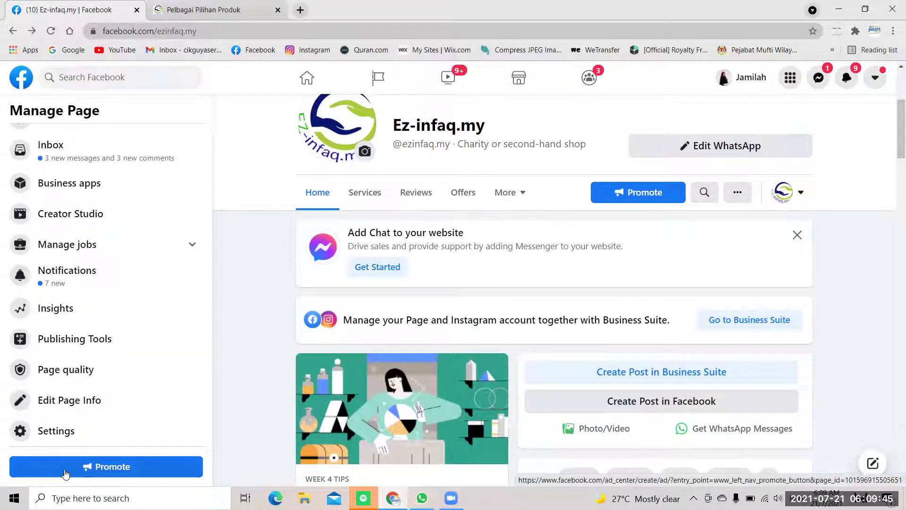
scroll(108, 353, "up", 3)
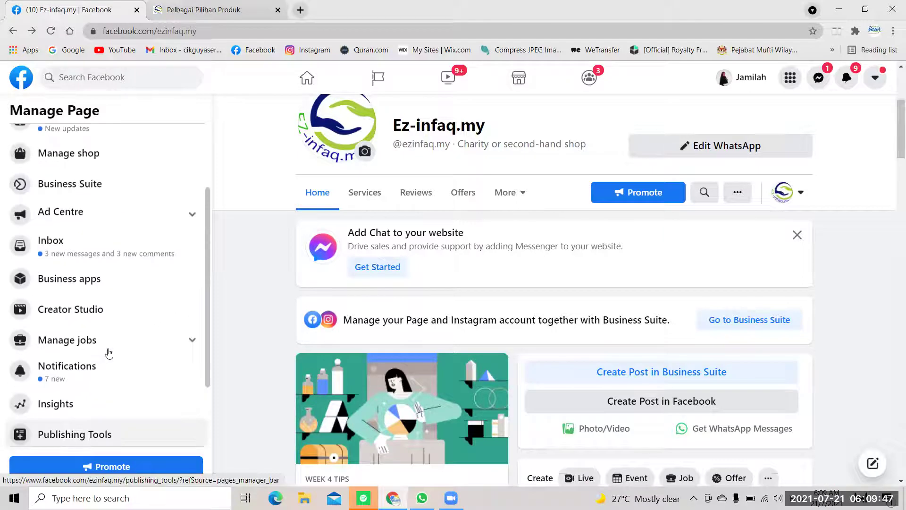
scroll(51, 253, "up", 5)
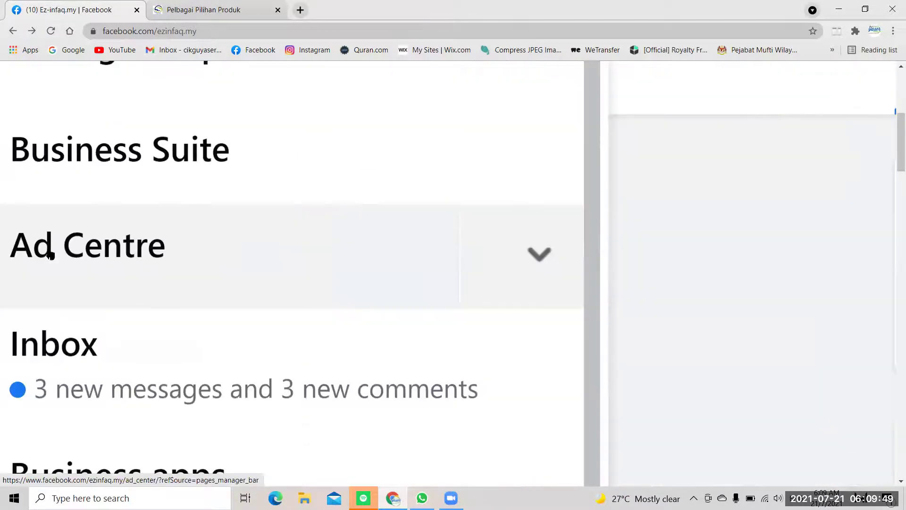
scroll(50, 254, "left", 3)
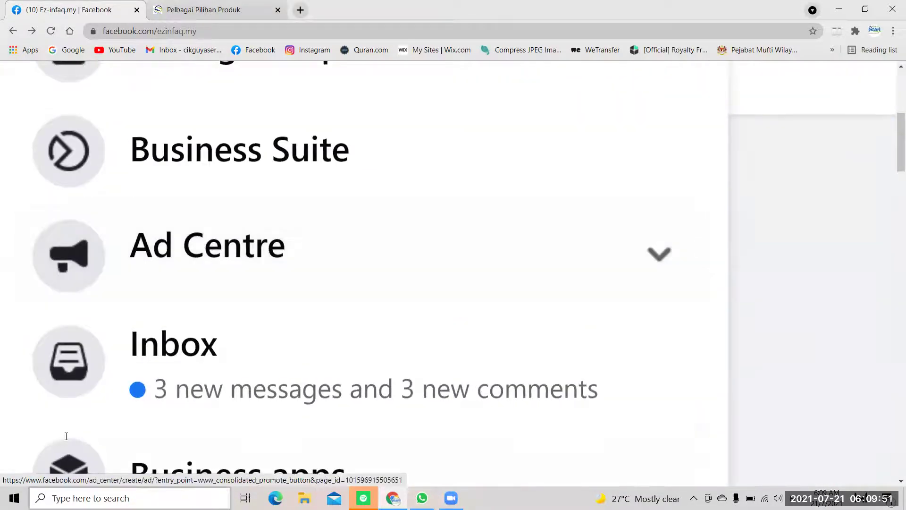
scroll(784, 301, "down", 5)
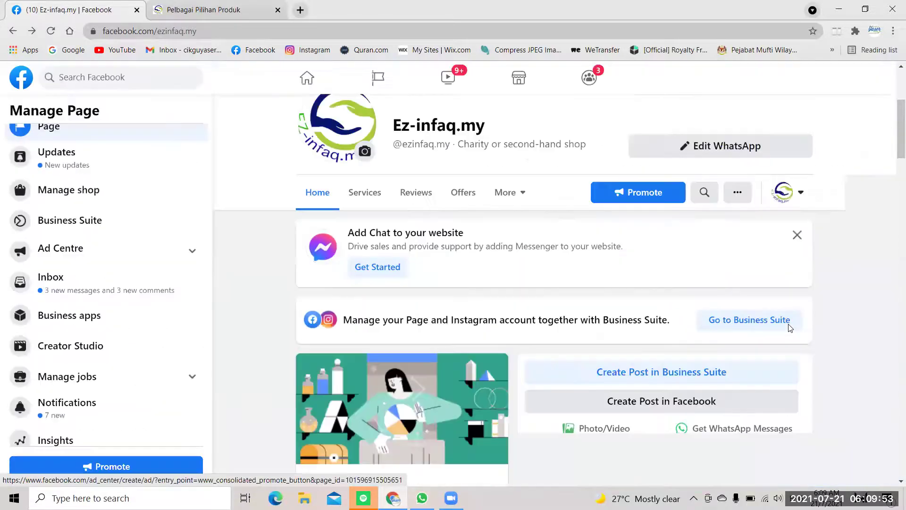
Start promoting the page with a new ad and set its goal to Get more website visitors.
left_click(636, 201)
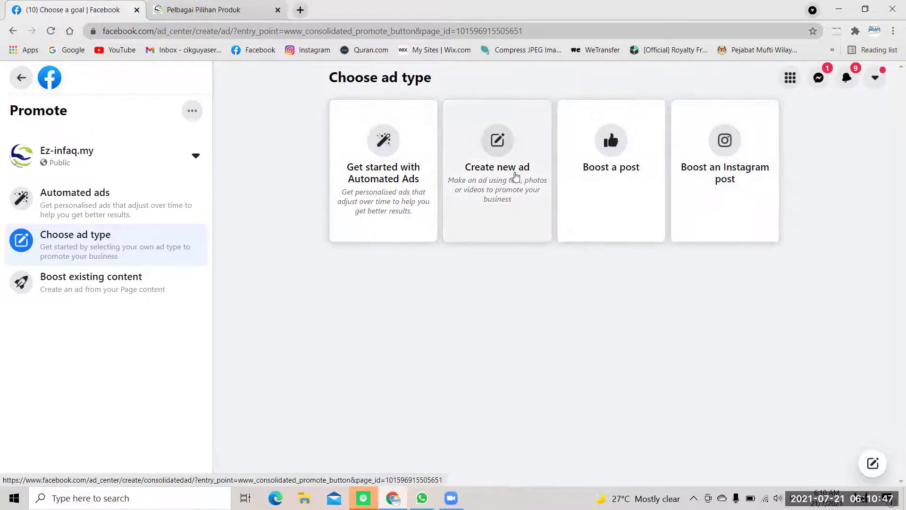
left_click(502, 179)
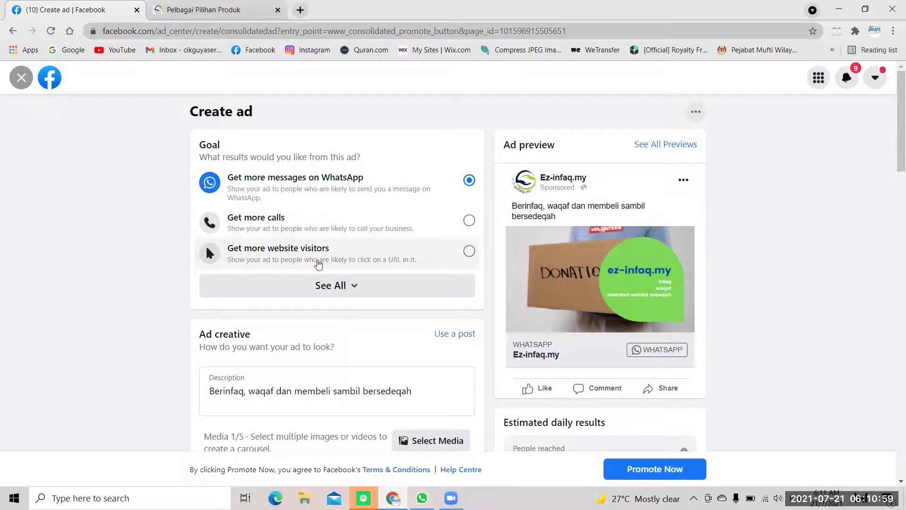
scroll(318, 264, "up", 5)
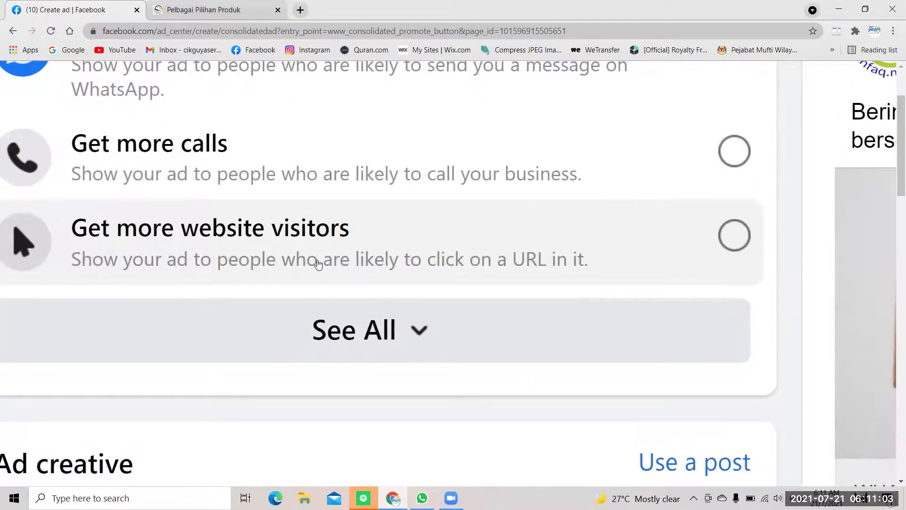
scroll(352, 254, "down", 5)
left_click(352, 254)
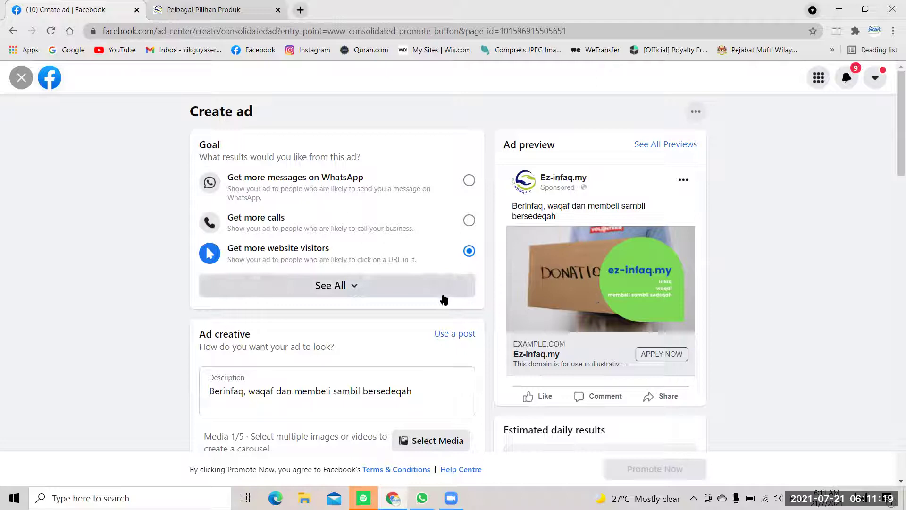
Check the ez-infaq.my Produk page as the website to promote, and return to the Facebook ad form.
scroll(443, 299, "down", 1)
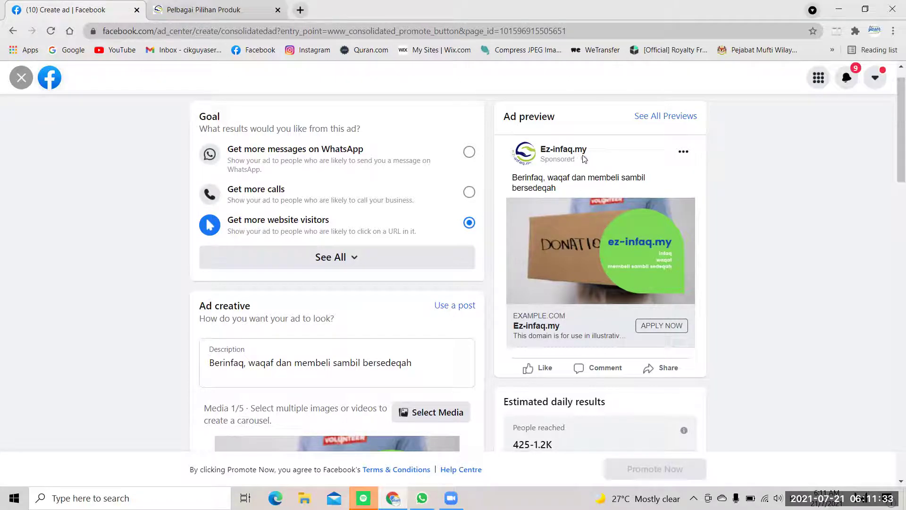
left_click(160, 13)
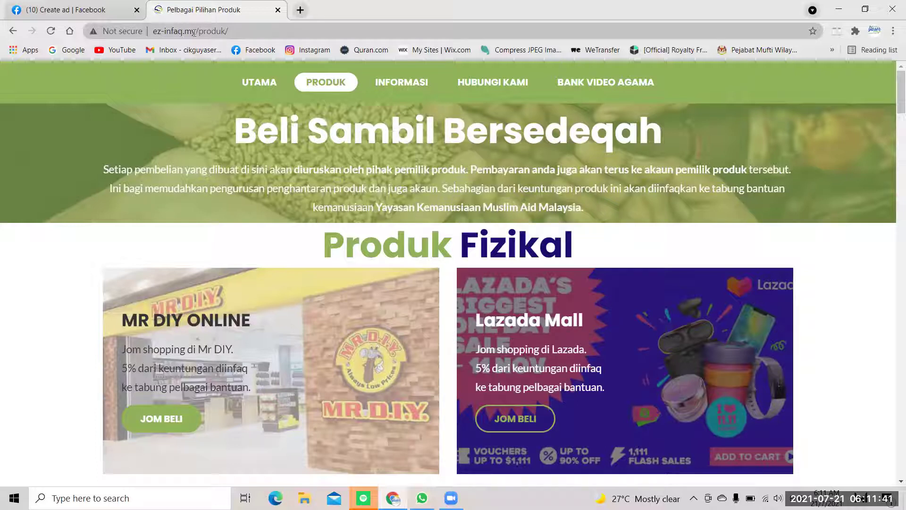
left_click(98, 13)
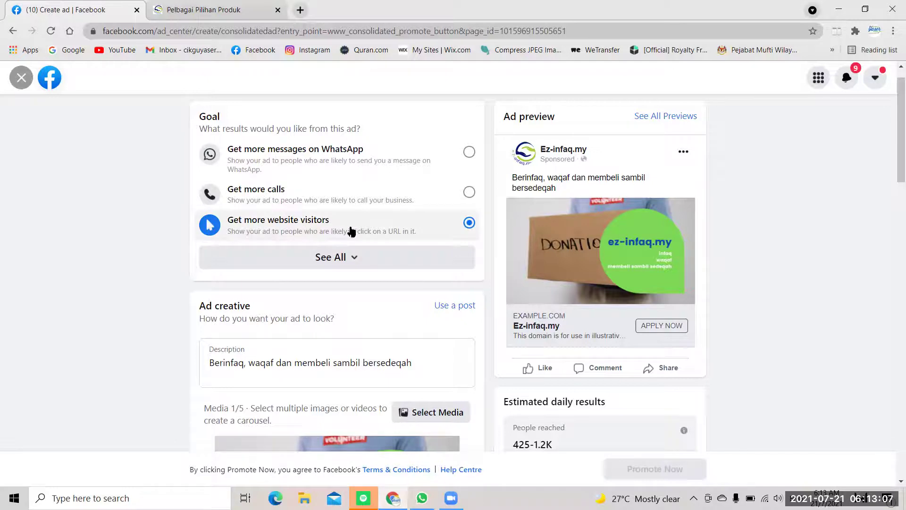
Expand the full list of ad goals and examine the additional options, from Messenger messages to leads.
left_click(343, 261)
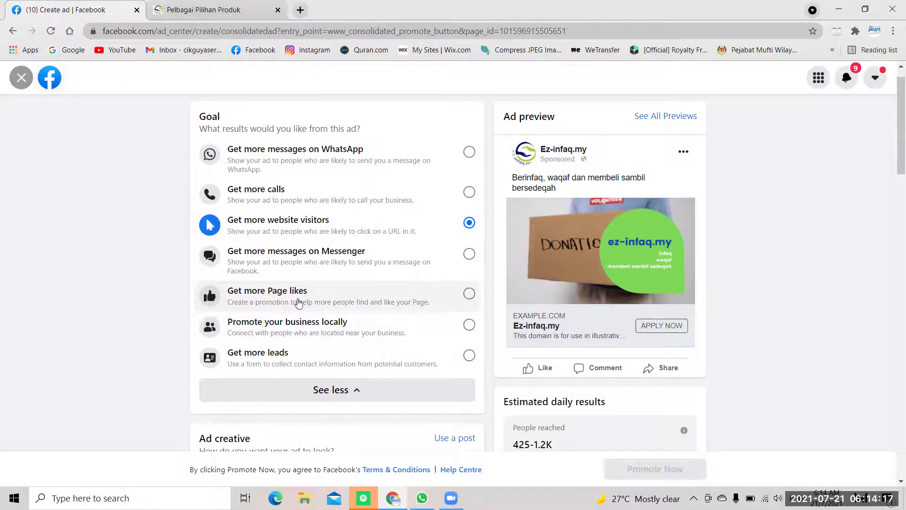
scroll(298, 303, "up", 3, "ctrl")
scroll(298, 302, "down", 3, "ctrl")
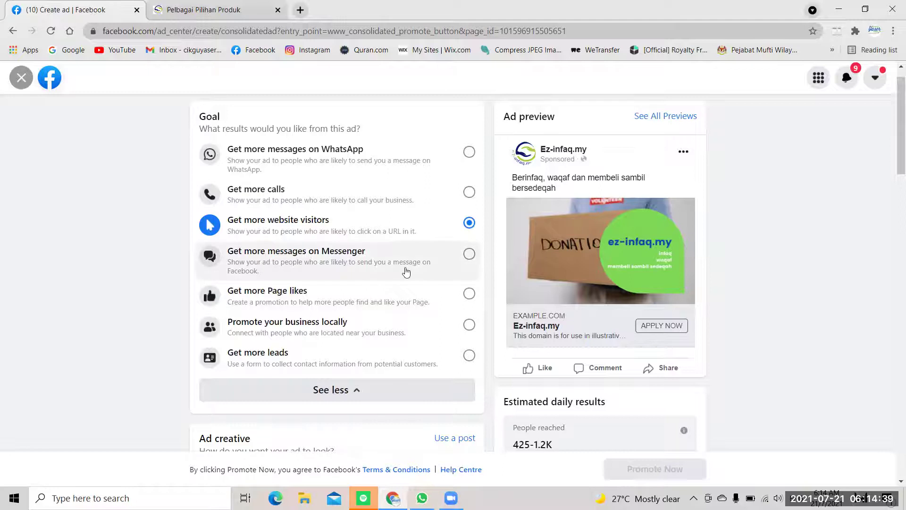
Try the Get more Page likes goal, and set the ad back to Get more website visitors.
scroll(406, 264, "down", 3)
scroll(406, 272, "up", 2)
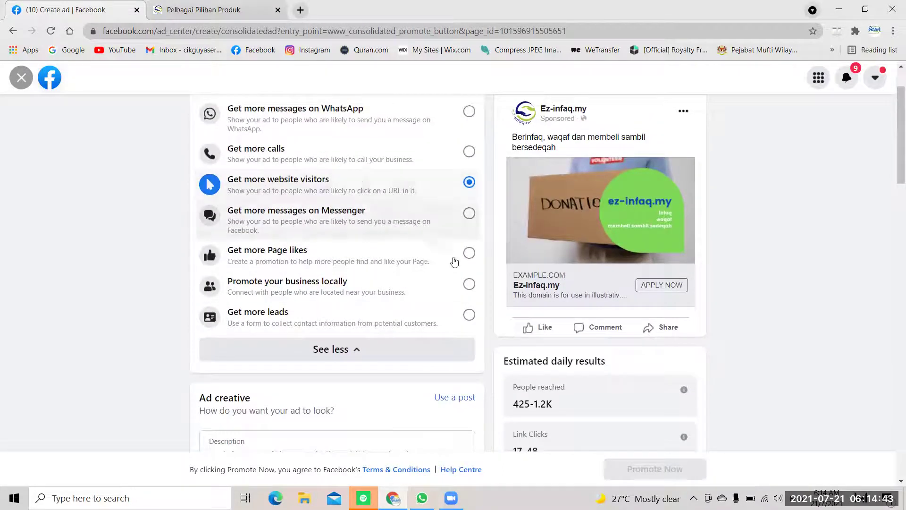
left_click(470, 254)
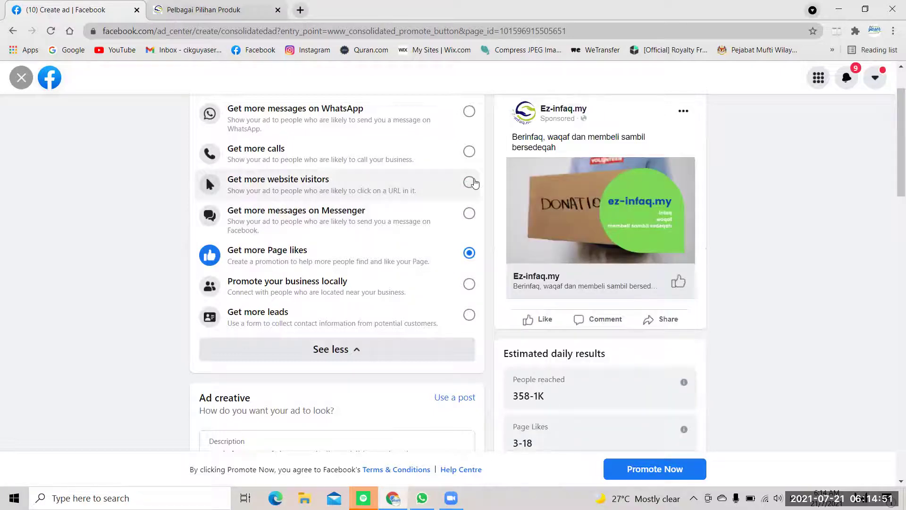
left_click(468, 184)
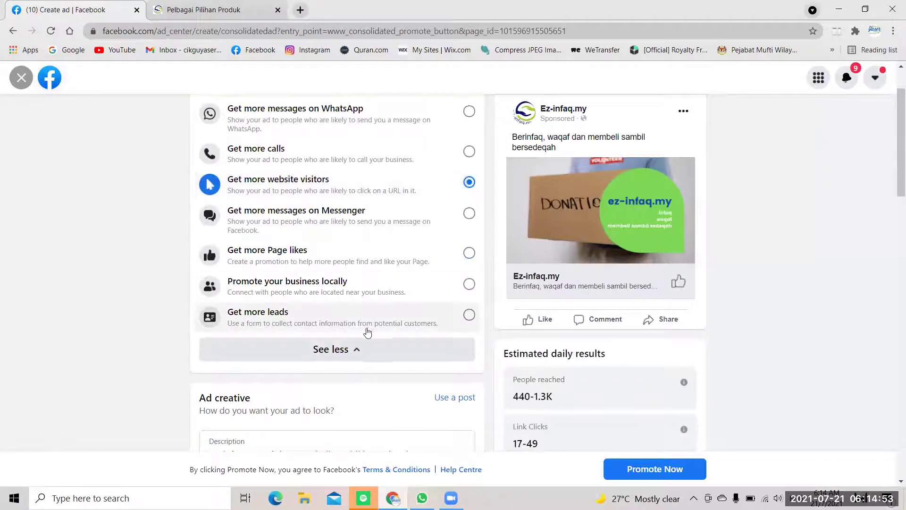
Check the ad creative, estimated daily results and payment summary, and return to the ad's goal list.
scroll(367, 330, "down", 5)
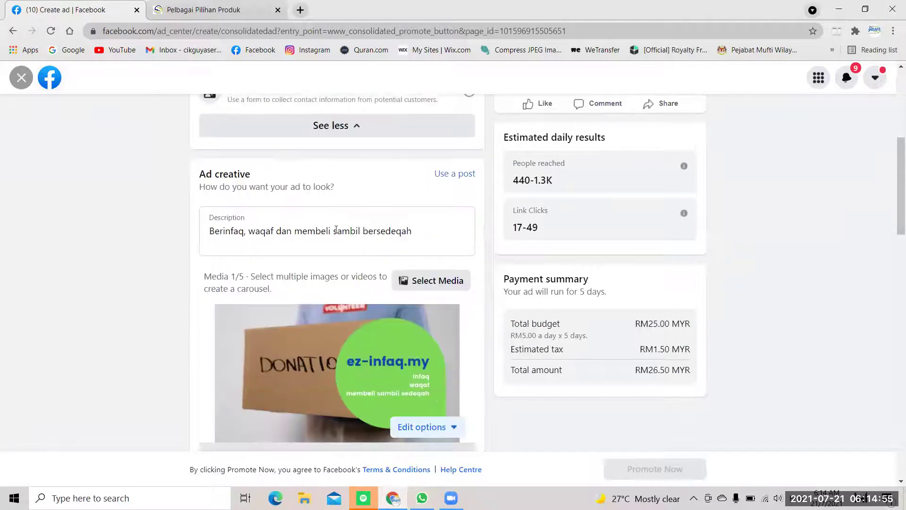
scroll(348, 208, "up", 5)
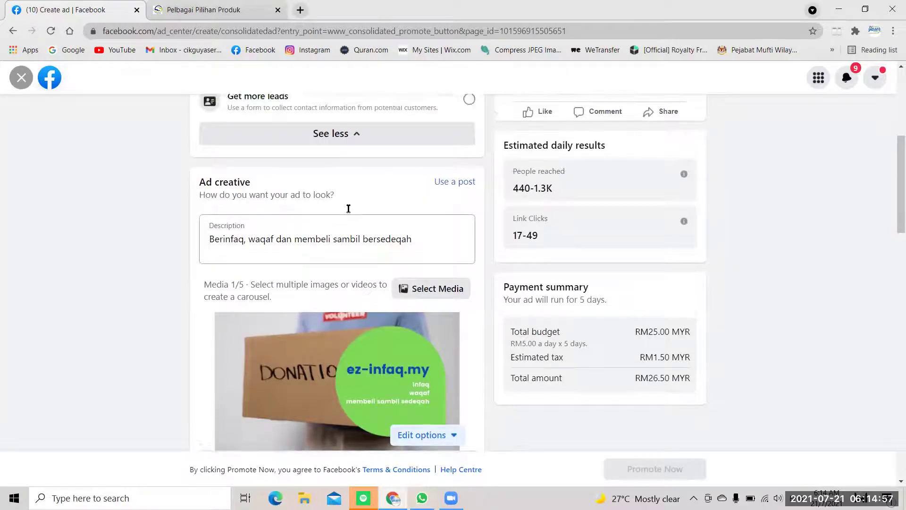
scroll(348, 208, "up", 1)
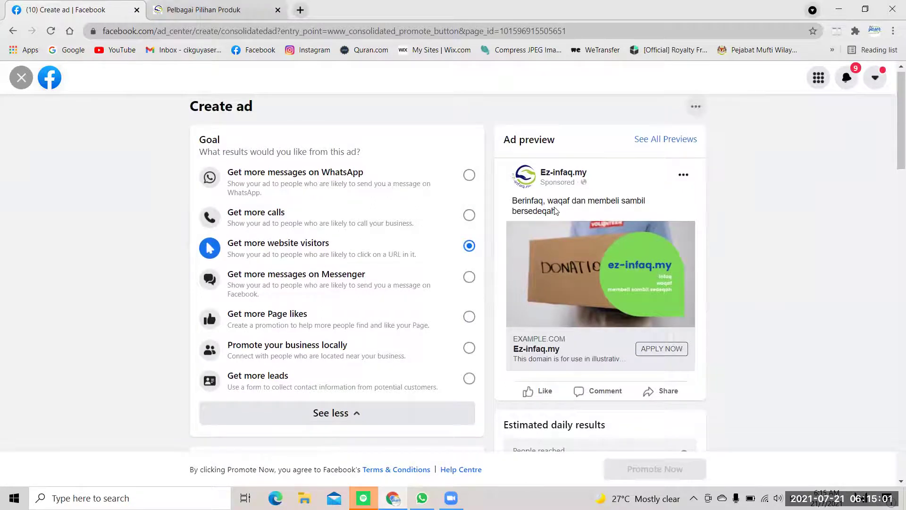
Replace the ad creative's description with "NAK TAK KALAU KAMI OFFER BELI PRODUK".
scroll(555, 210, "down", 3)
scroll(554, 207, "up", 3)
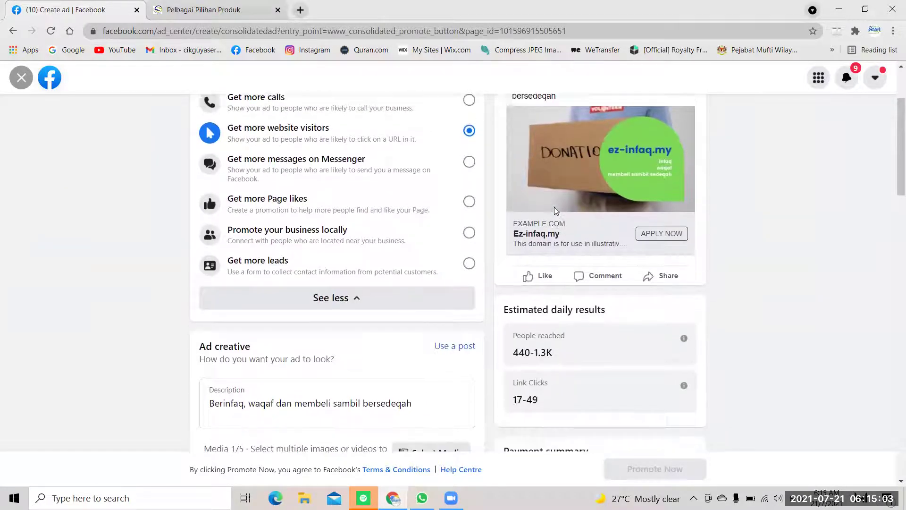
scroll(528, 228, "down", 4)
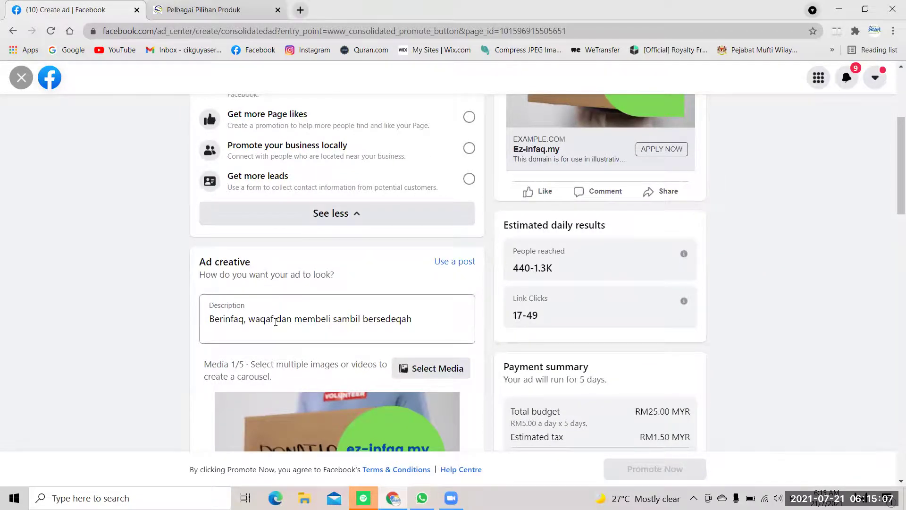
scroll(275, 322, "up", 2)
scroll(275, 322, "up", 2)
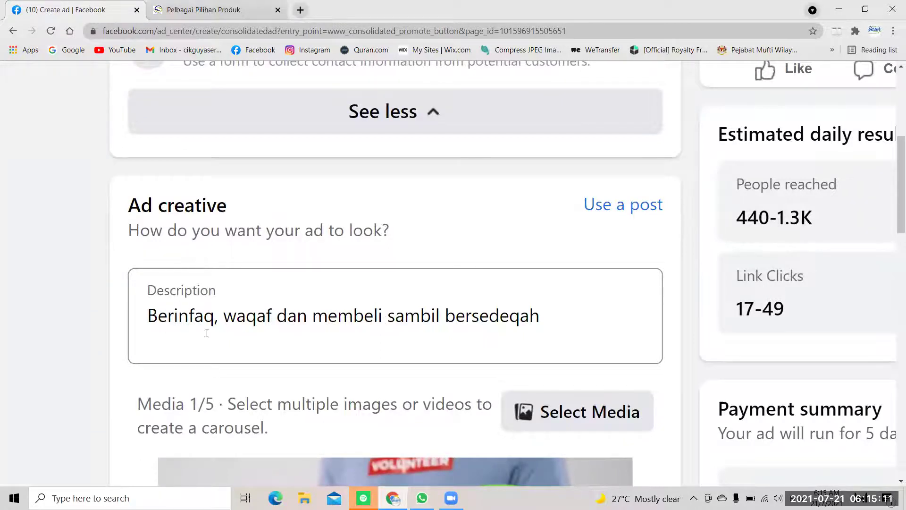
triple_click(149, 315)
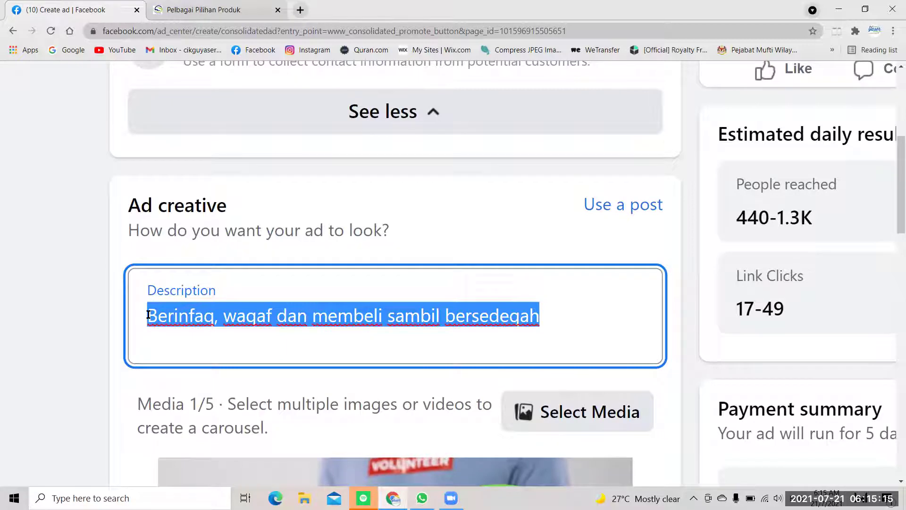
type("NAK TAK")
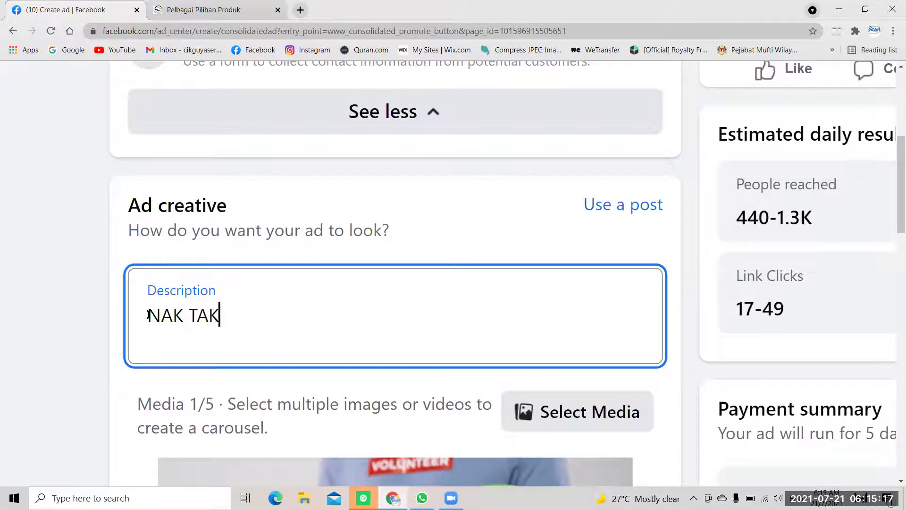
type(" KALA")
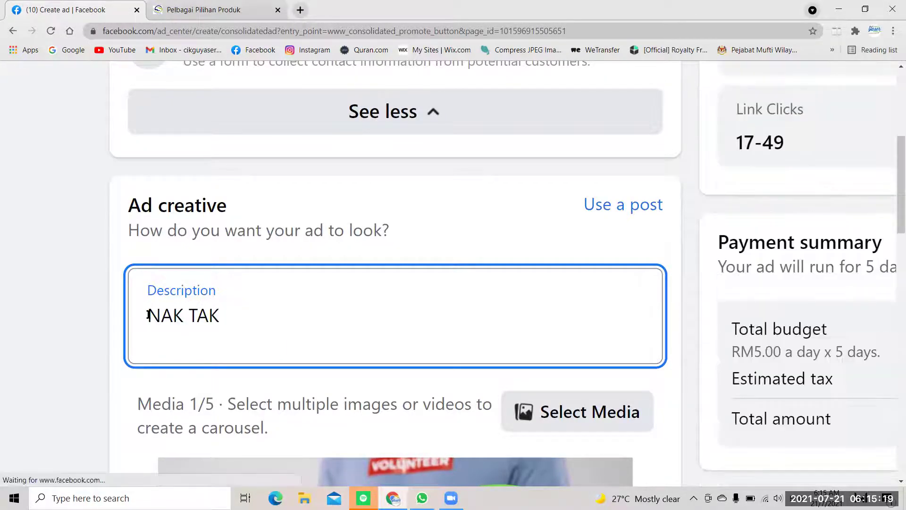
type("U S")
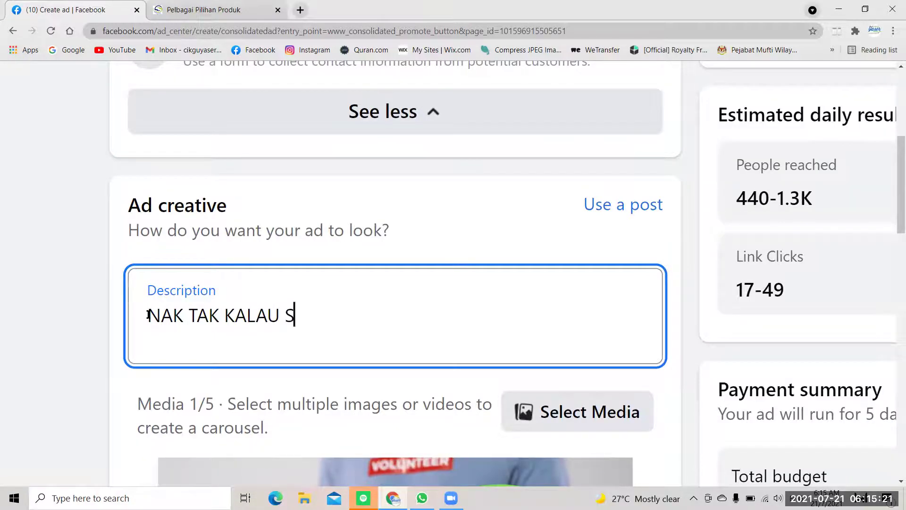
key("BackSpace")
type("KAMI")
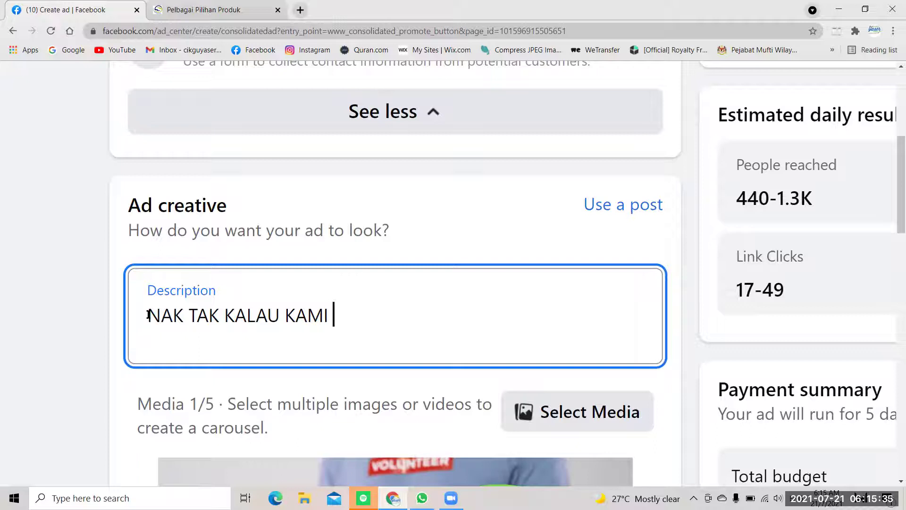
type("OFFER")
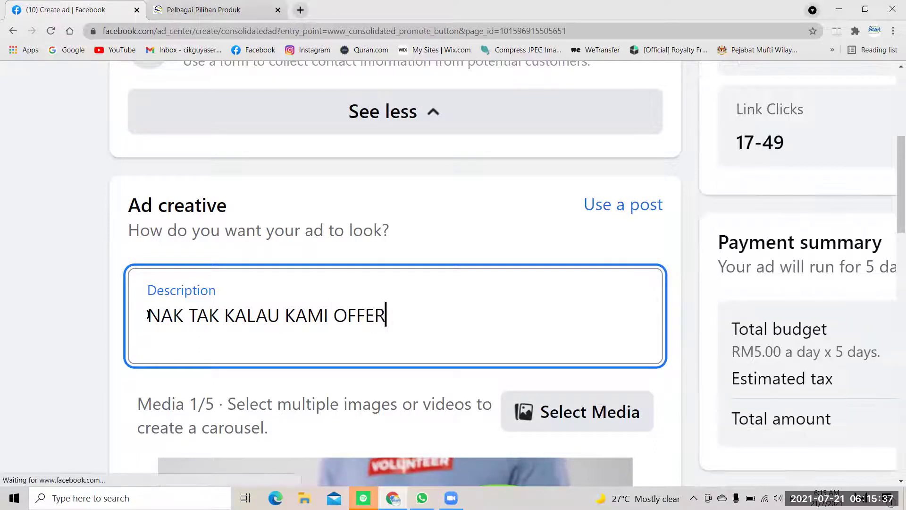
type(" BELI")
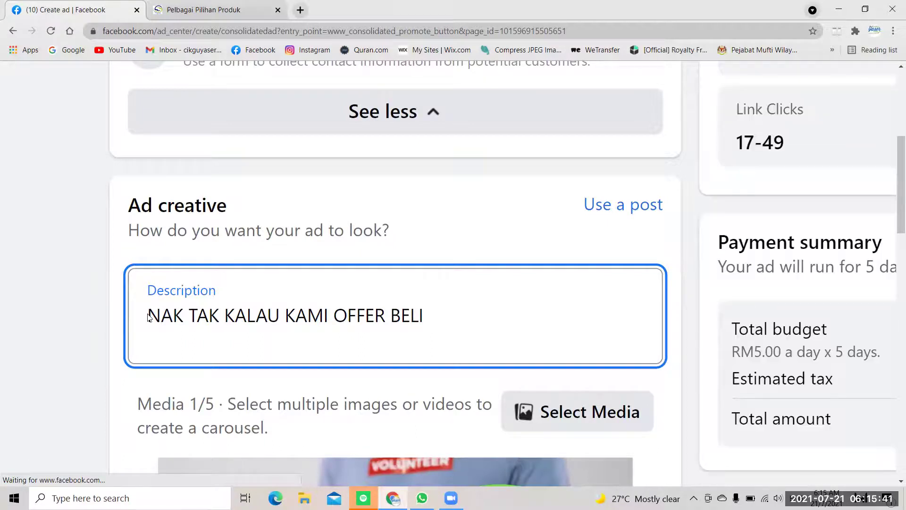
type(" PRODUK")
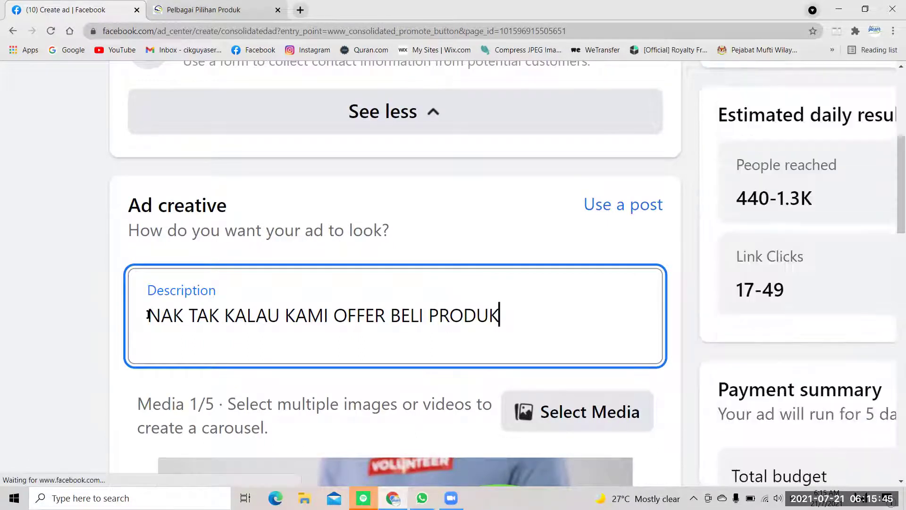
Clear all the text from the ad's description.
key("BackSpace")
key("BackSpace")
type("U")
key("BackSpace")
key("BackSpace")
key("BackSpace")
key("BackSpace")
key("BackSpace")
key("BackSpace")
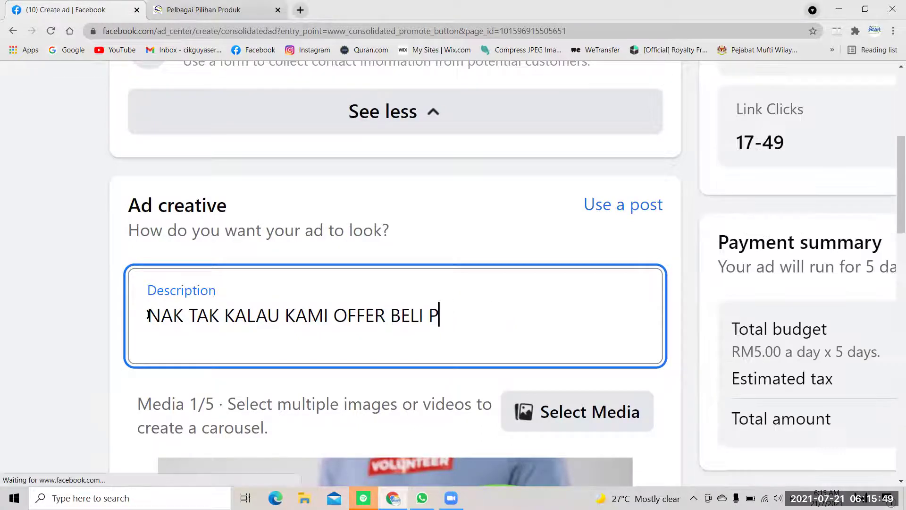
key("BackSpace")
key("BackSpace")
key("BackSpace")
key("BackSpace")
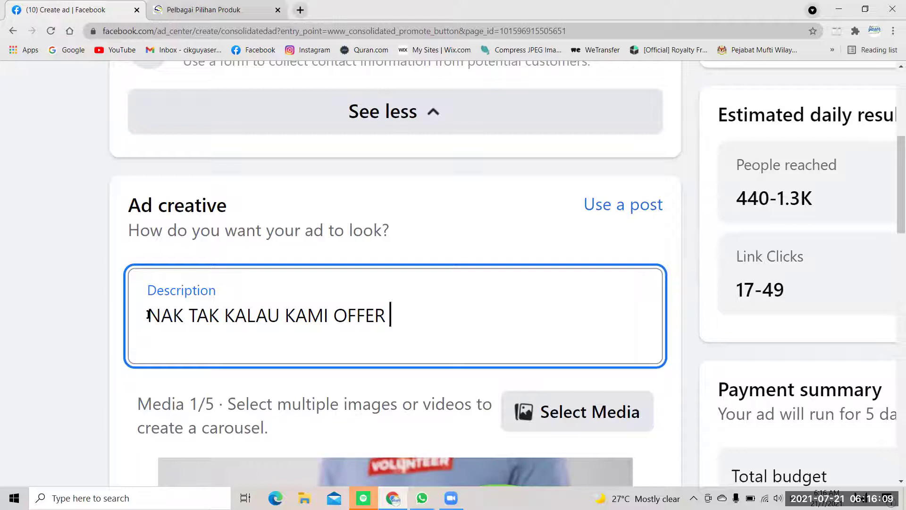
key("BackSpace")
key("BackSpace")
key("BackSpace")
key("BackSpace")
key("BackSpace")
key("BackSpace")
key("BackSpace")
key("BackSpace")
key("BackSpace")
key("BackSpace")
key("BackSpace")
key("BackSpace")
key("BackSpace")
key("BackSpace")
key("BackSpace")
key("BackSpace")
key("BackSpace")
key("BackSpace")
key("BackSpace")
key("BackSpace")
key("BackSpace")
key("BackSpace")
key("BackSpace")
key("BackSpace")
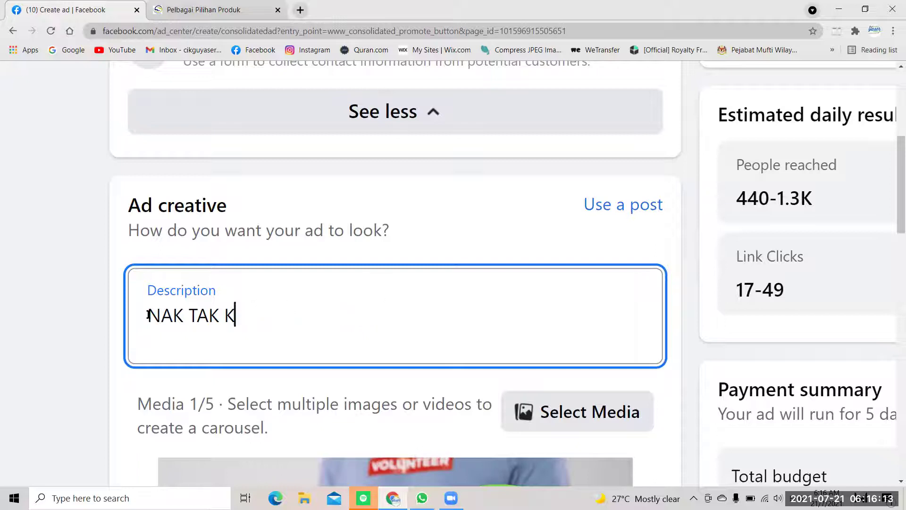
key("BackSpace")
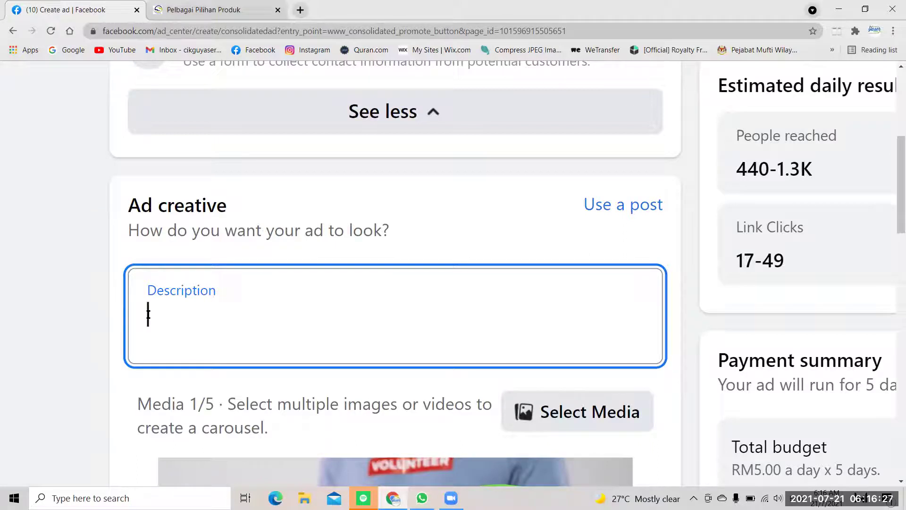
Try "BELI 1 PERCUMA 1" as the ad description, and erase it again.
type("BELI 1 PERCUMA 1")
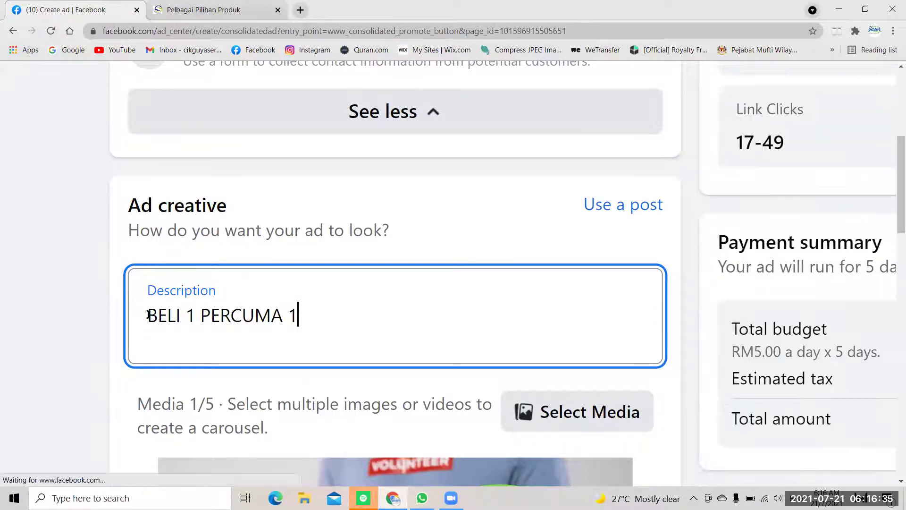
key("BackSpace")
key("BackSpace")
key("BackSpace")
key("BackSpace")
key("BackSpace")
key("BackSpace")
key("BackSpace")
key("BackSpace")
key("BackSpace")
key("BackSpace")
key("BackSpace")
key("BackSpace")
key("BackSpace")
key("BackSpace")
key("BackSpace")
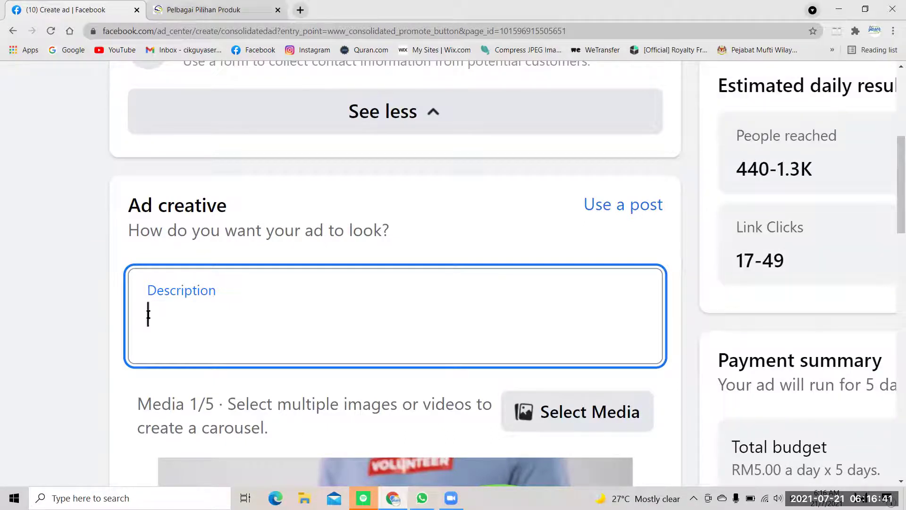
Enter "HARGA MALAM, PRODUK KAYANGAN." as the ad description.
type("HARGA MALAM, POS")
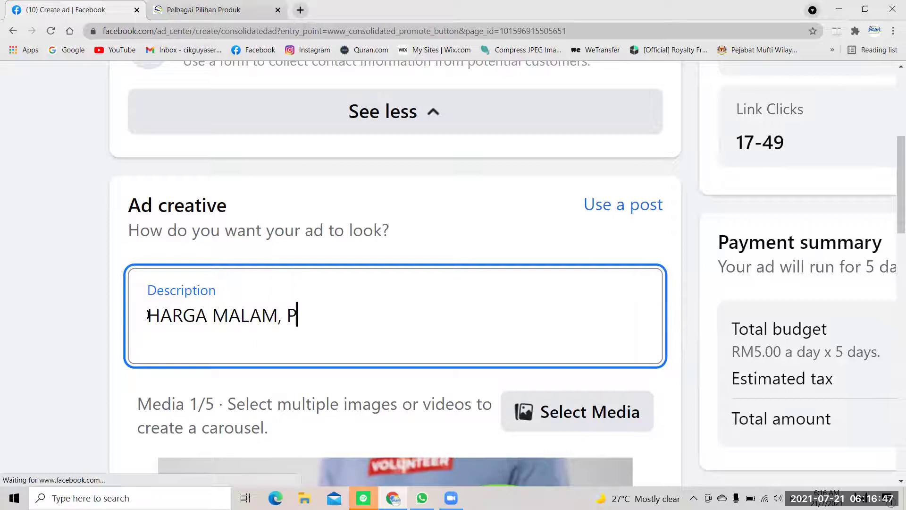
key("BackSpace")
type("DK")
key("BackSpace")
key("BackSpace")
key("BackSpace")
type("RO")
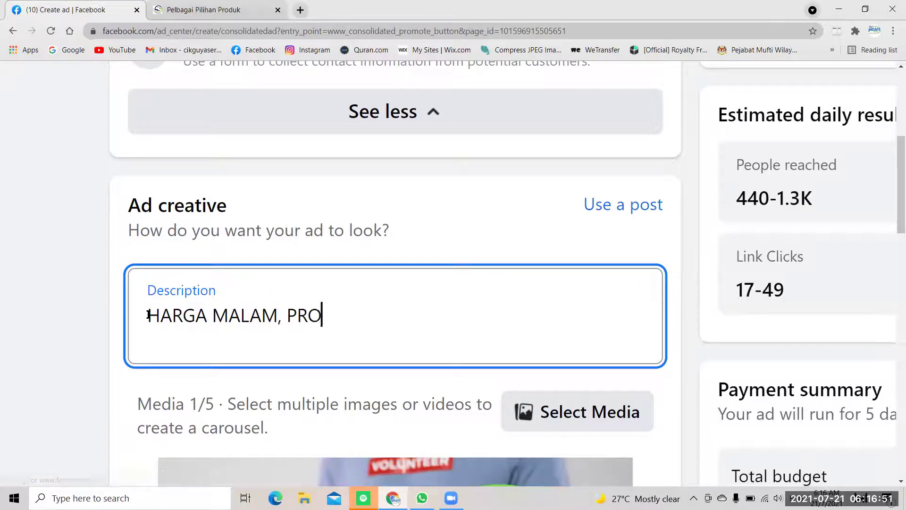
type("DUK KAYANGAN")
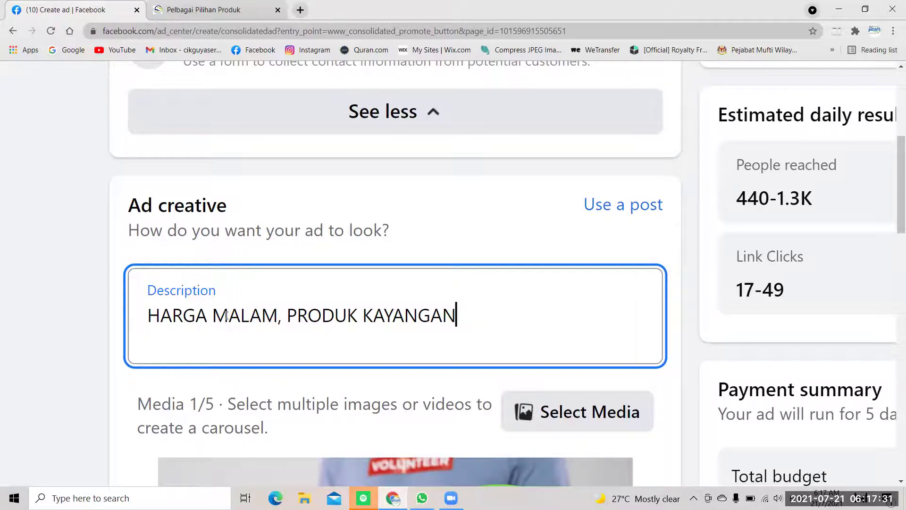
double_click(176, 307)
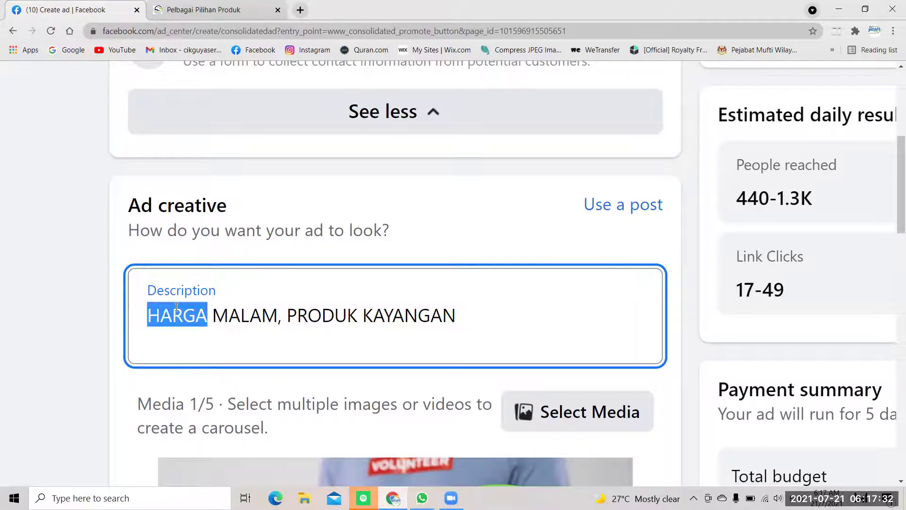
triple_click(253, 311)
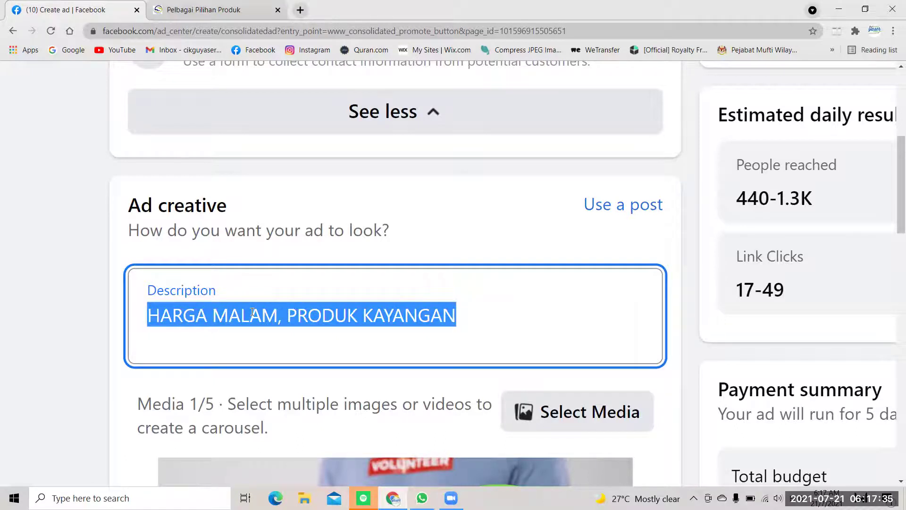
left_click(482, 315)
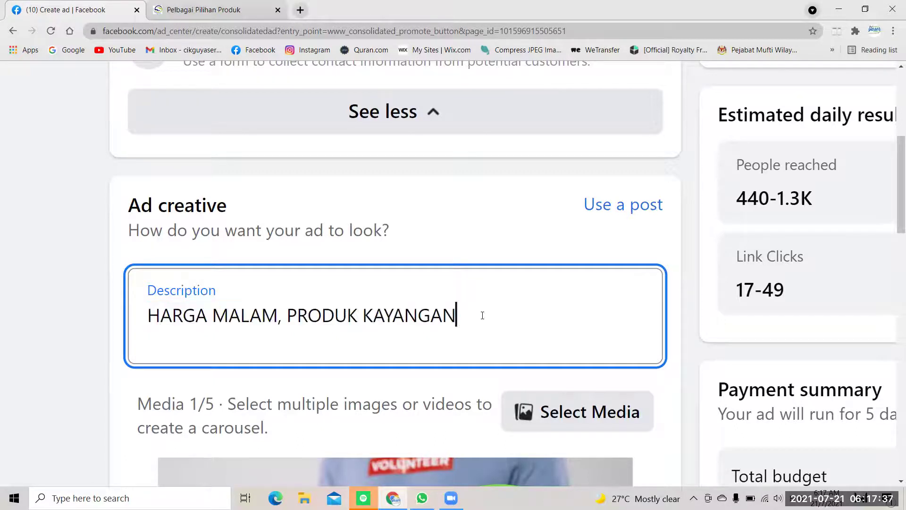
type(".")
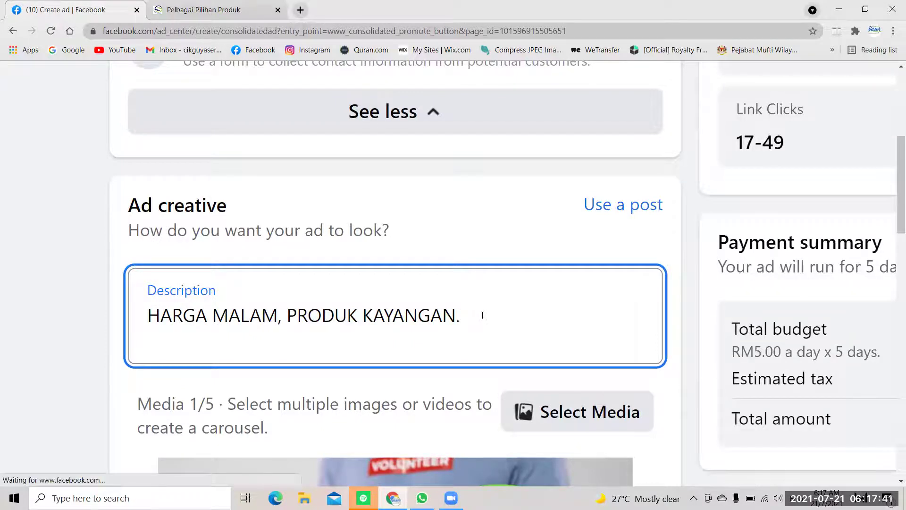
type("kkdajkaj")
key("BackSpace")
key("BackSpace")
key("BackSpace")
key("BackSpace")
key("BackSpace")
key("BackSpace")
key("BackSpace")
key("BackSpace")
key("BackSpace")
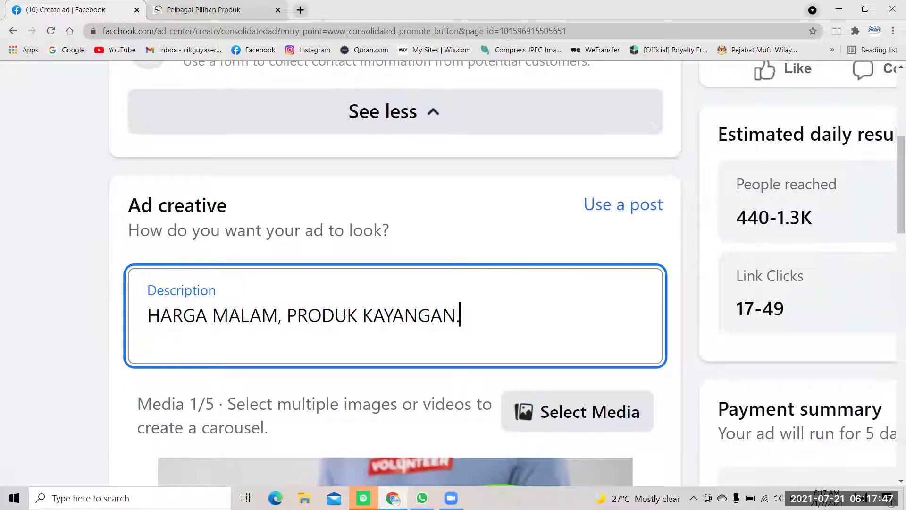
Insert the word "TAPI" before "PRODUK KAYANGAN" in the ad description.
left_click(286, 315)
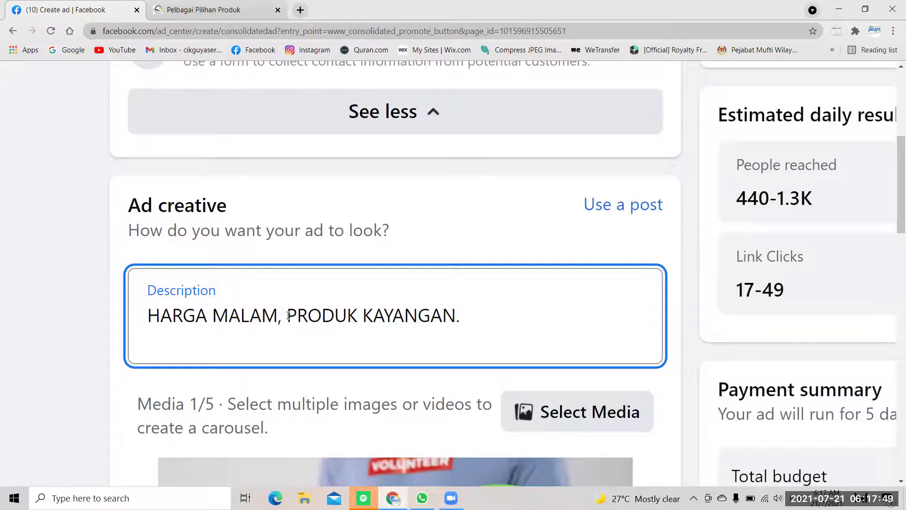
type("TAPI DAP")
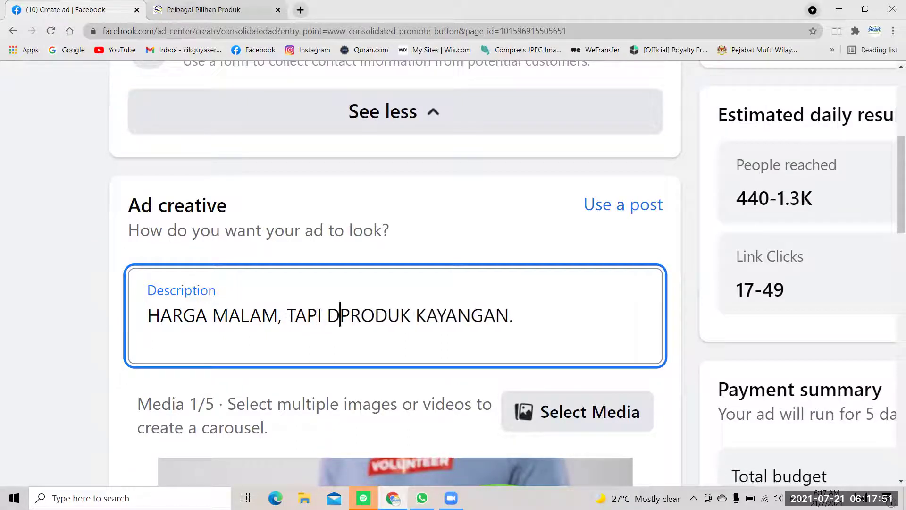
type("AT")
key("ctrl+z")
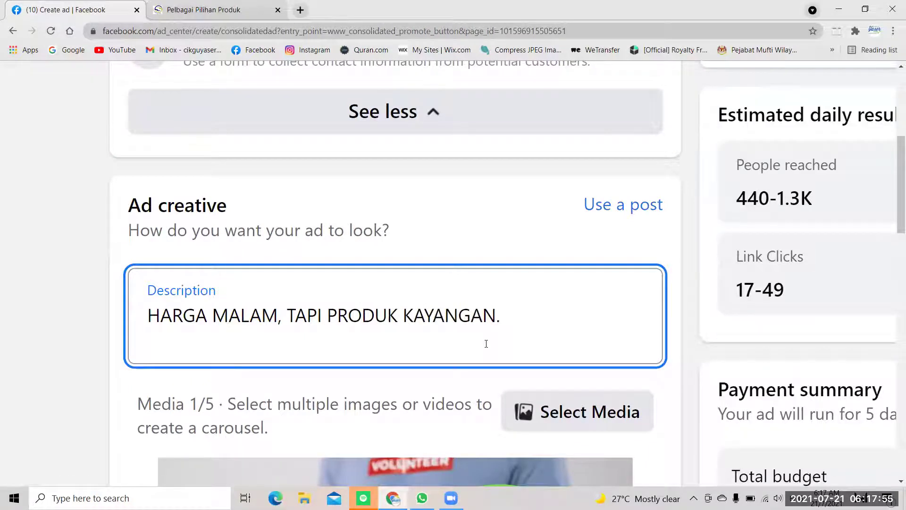
Add a second line reading "Ya betul." to the description, and check the text in the ad preview.
key("Return")
type("Ya betul.")
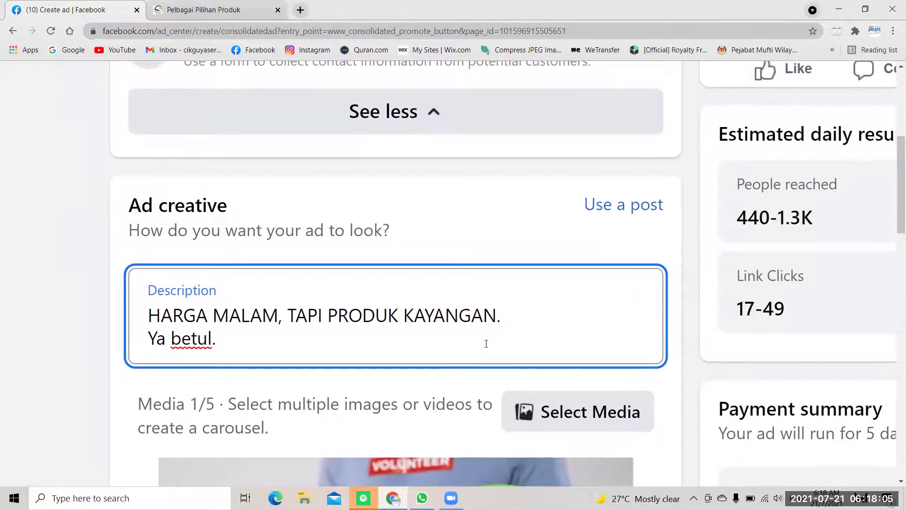
key("ctrl+0")
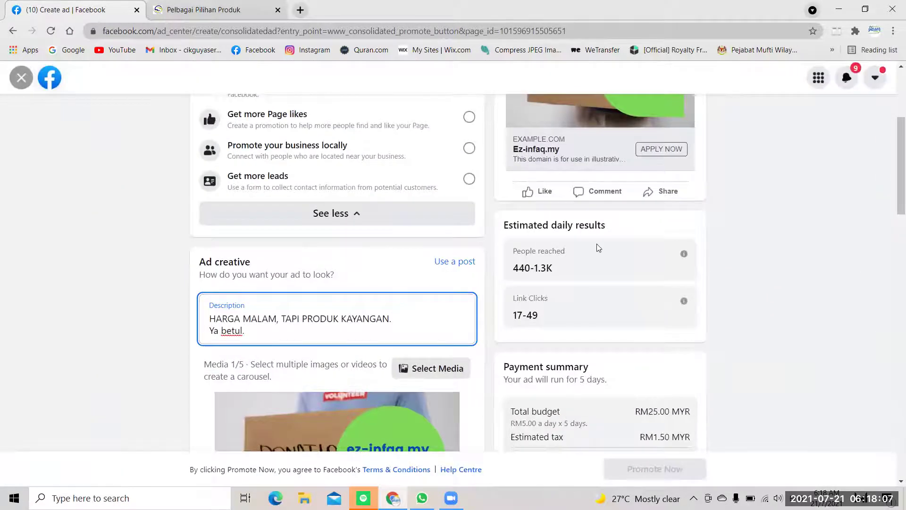
scroll(596, 244, "up", 4)
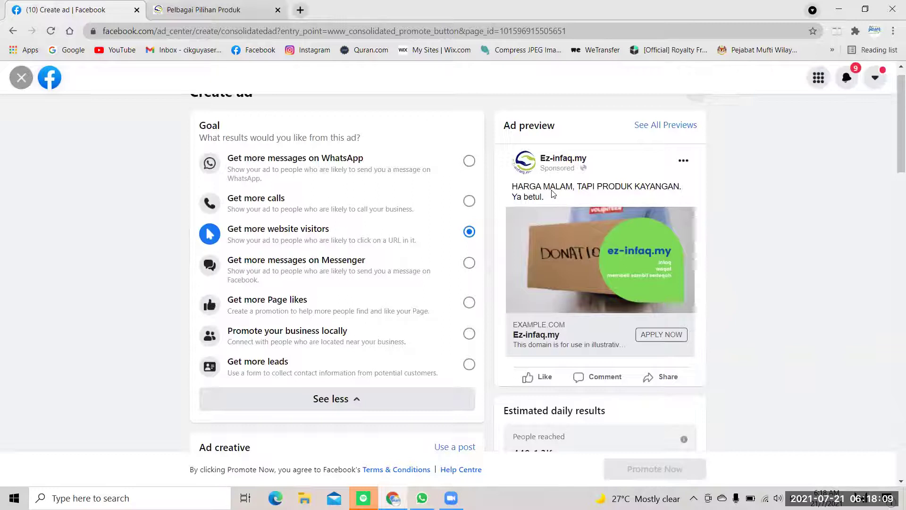
Look into the media browser for the ad's image, close it, and check the image in the ad preview and creative section.
scroll(552, 193, "down", 7)
left_click(346, 191)
scroll(453, 258, "up", 1)
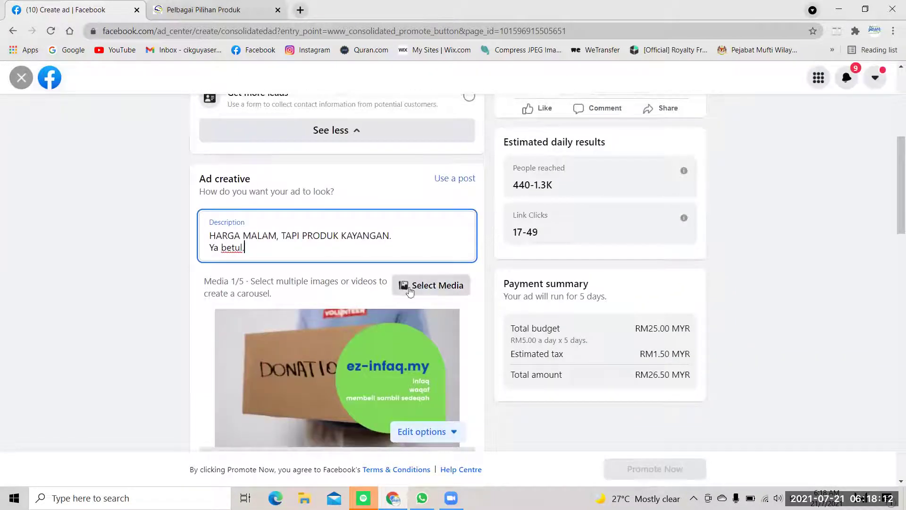
left_click(437, 287)
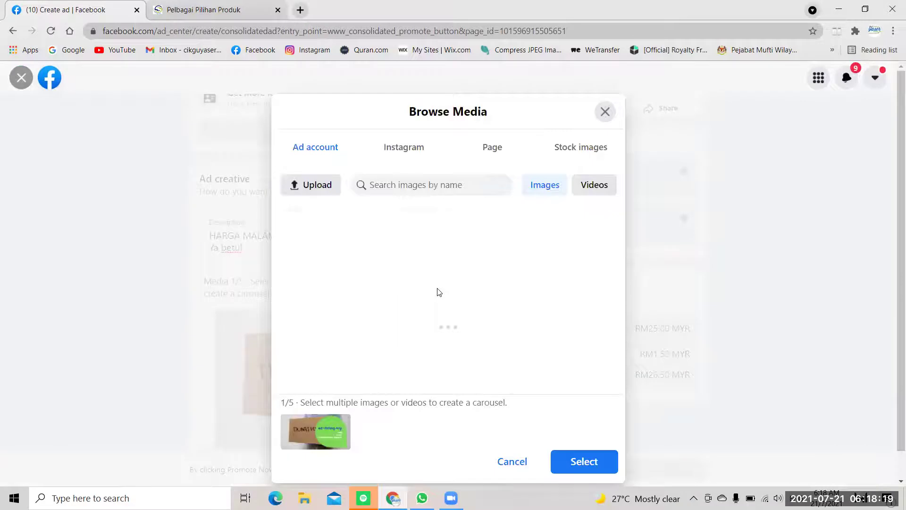
left_click(605, 112)
scroll(631, 228, "up", 3)
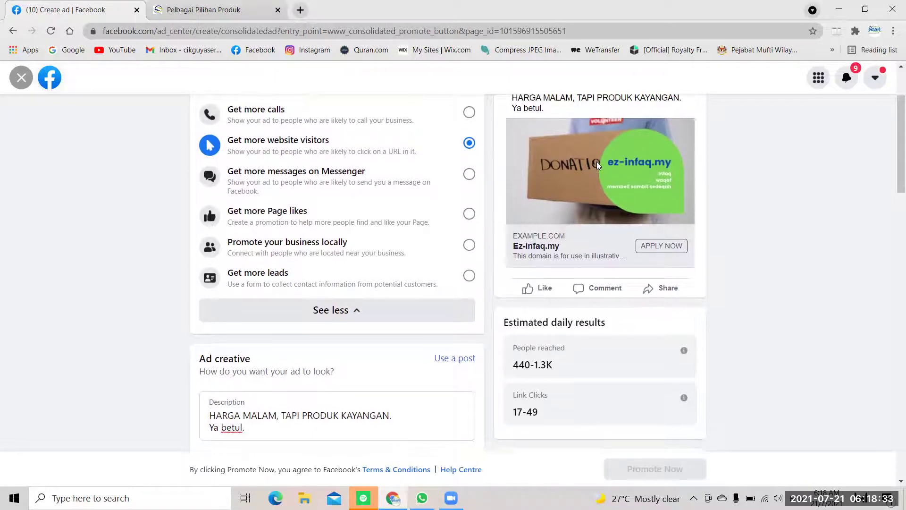
scroll(597, 165, "down", 2)
scroll(597, 165, "down", 2)
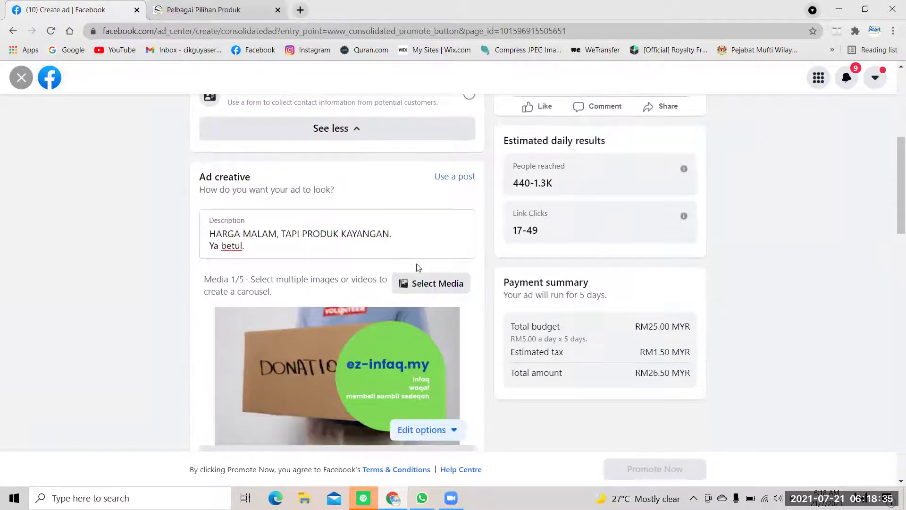
Upload the image "Pelan rumah banglo" from the Gamba Web folder to the ad account's media.
left_click(420, 286)
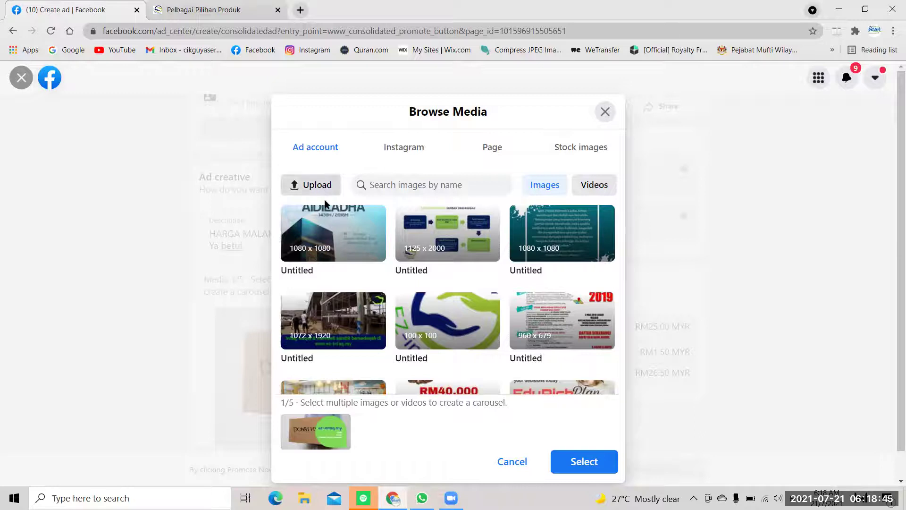
left_click(311, 184)
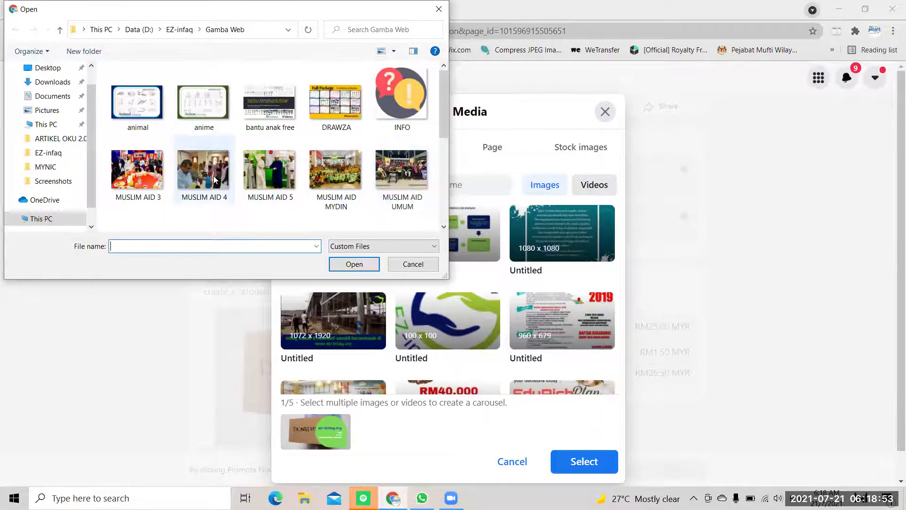
scroll(213, 179, "down", 10)
scroll(213, 179, "up", 1)
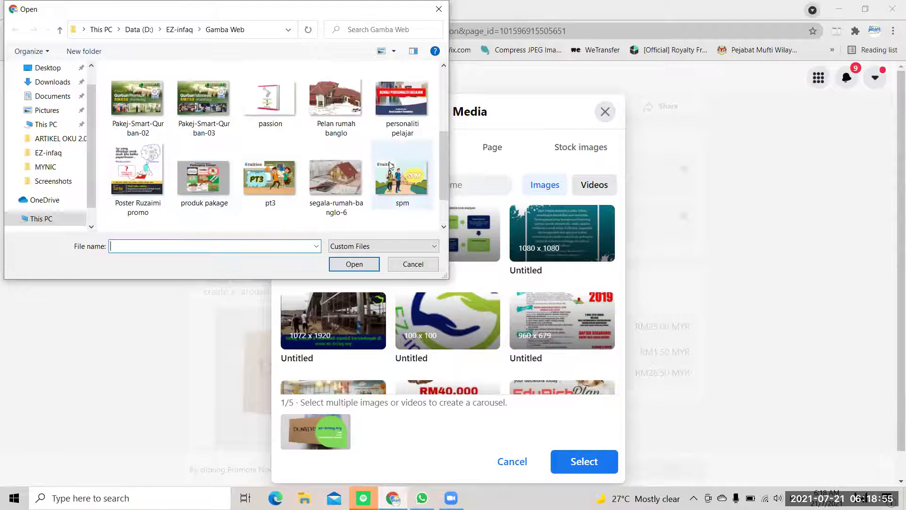
double_click(346, 98)
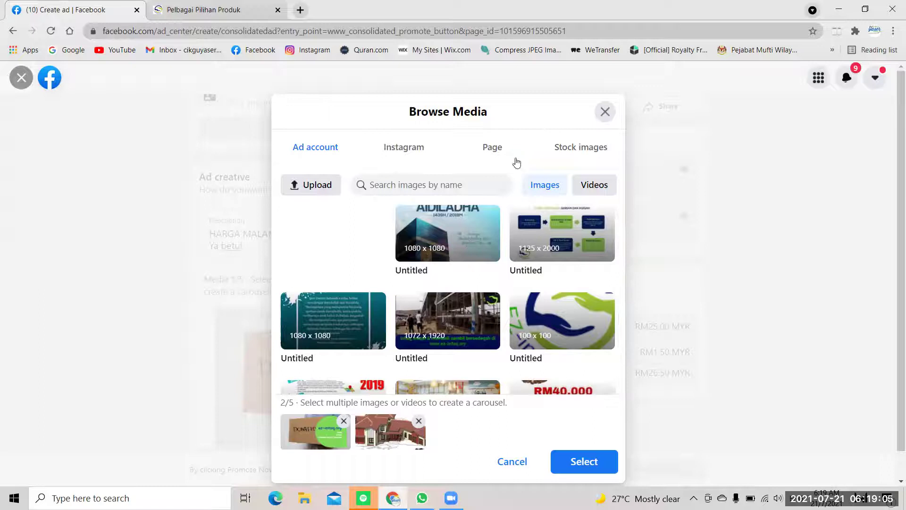
Make the 1080 x 1080 Aidiladha image the ad's only media, removing the donation box and house images from the selection.
left_click(466, 235)
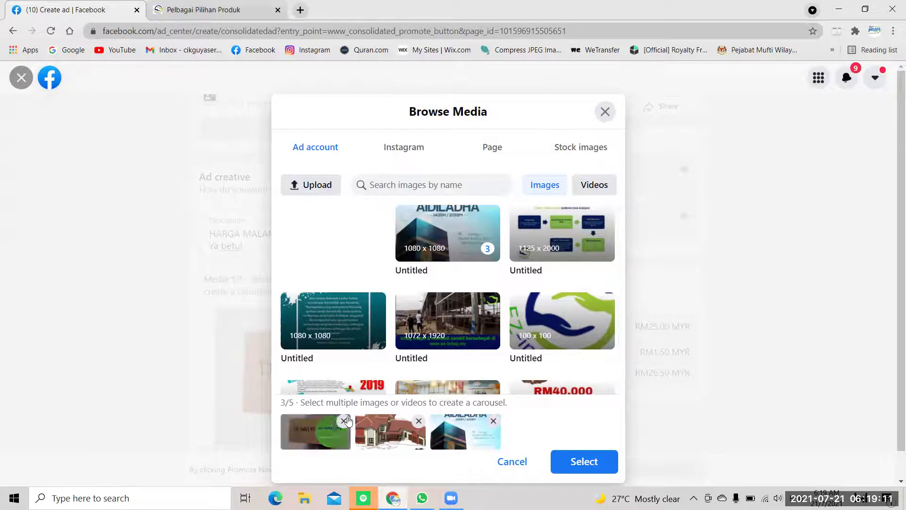
scroll(359, 430, "down", 1)
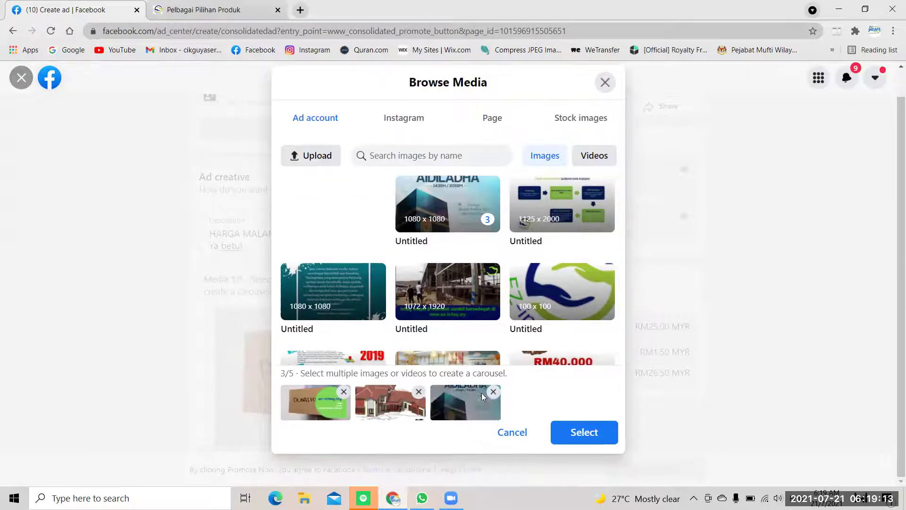
left_click(344, 393)
left_click(343, 393)
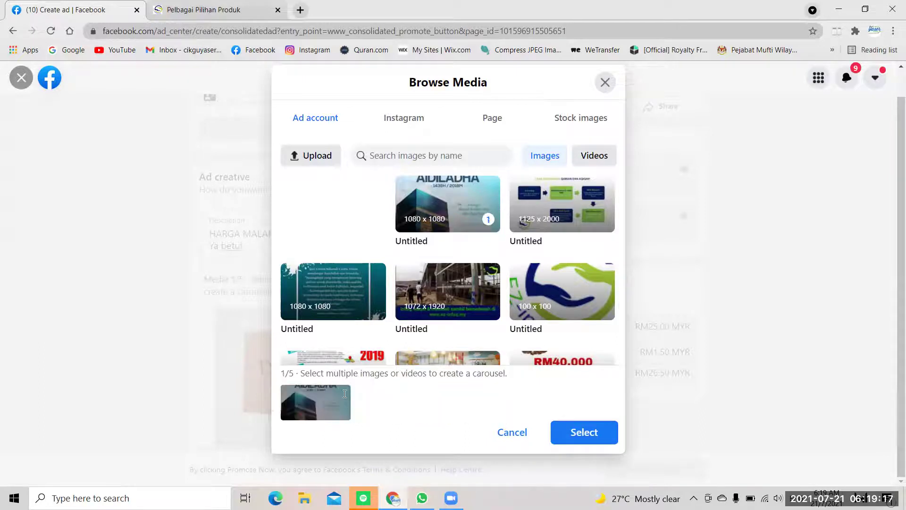
left_click(579, 433)
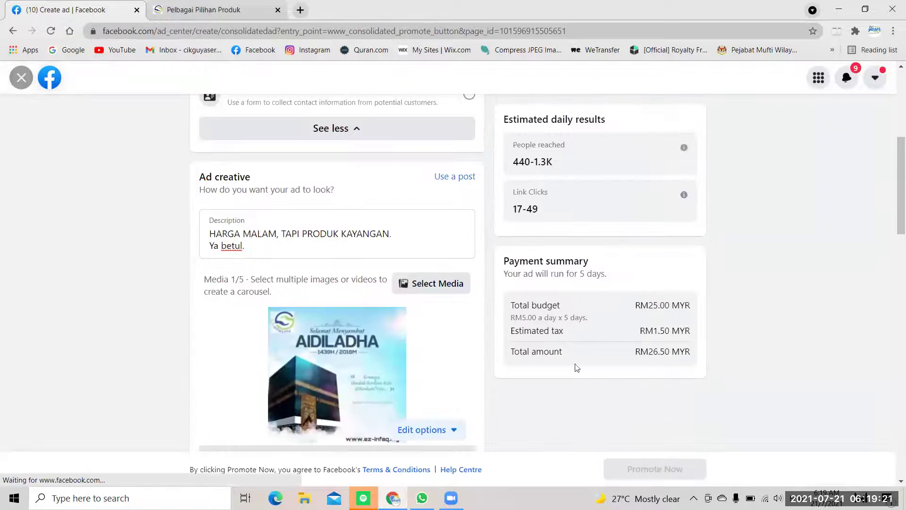
Check the Aidiladha image in the ad preview and review the description, media and headline in the ad creative section.
scroll(593, 284, "up", 6)
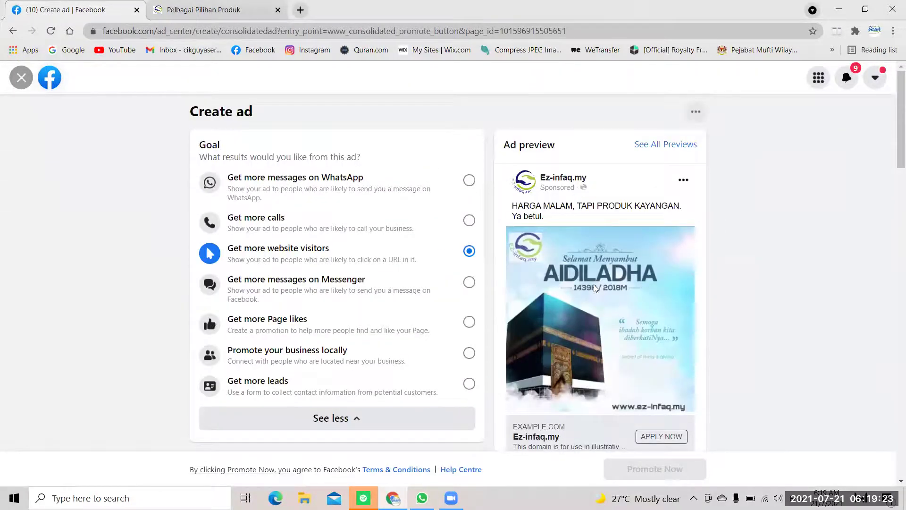
scroll(594, 284, "down", 10)
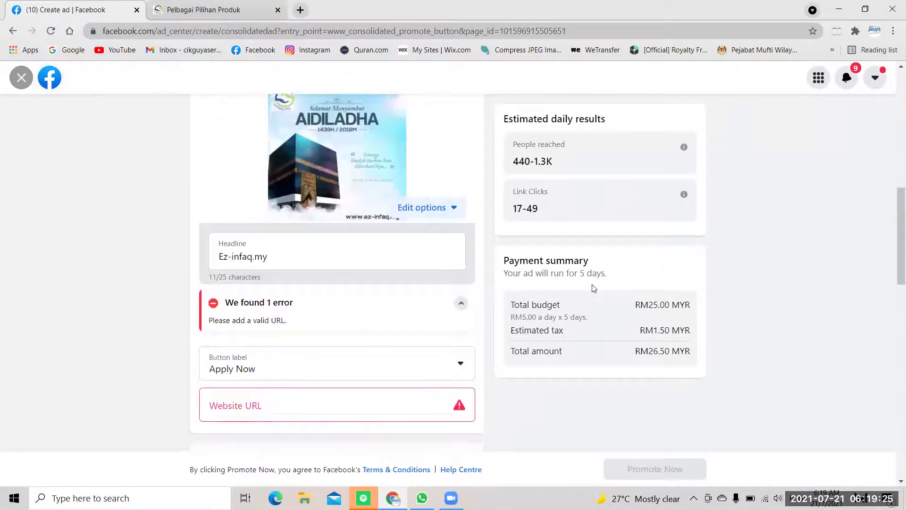
scroll(520, 292, "up", 1)
scroll(390, 200, "up", 3)
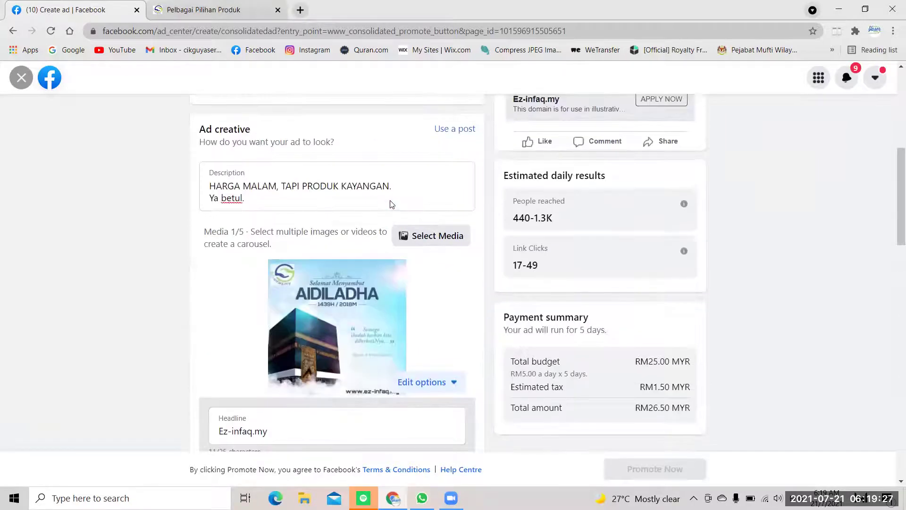
scroll(389, 200, "down", 1)
scroll(390, 200, "up", 1)
scroll(391, 200, "up", 2)
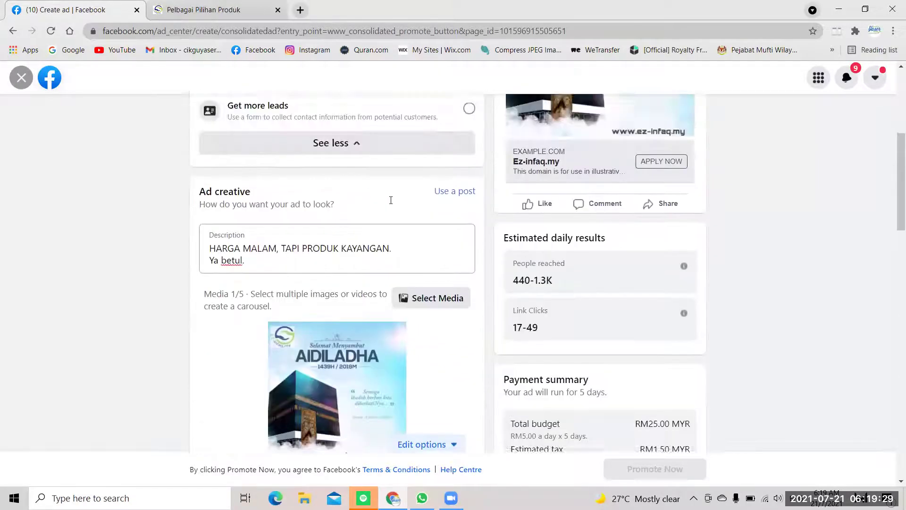
scroll(390, 204, "up", 2)
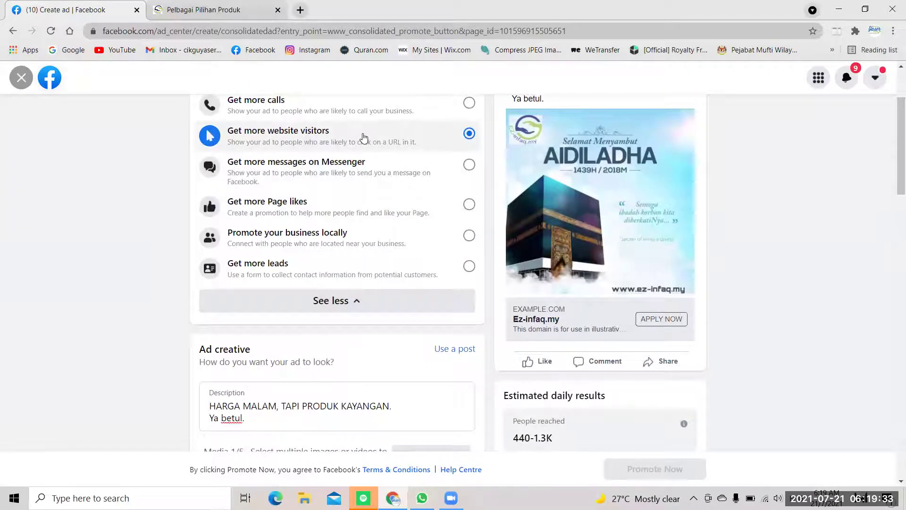
scroll(363, 138, "down", 5)
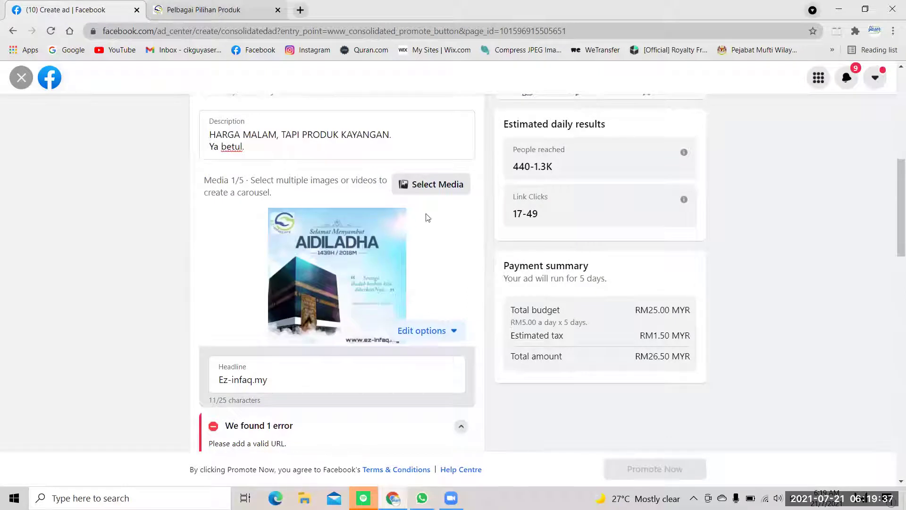
scroll(420, 250, "down", 2)
scroll(429, 196, "up", 2)
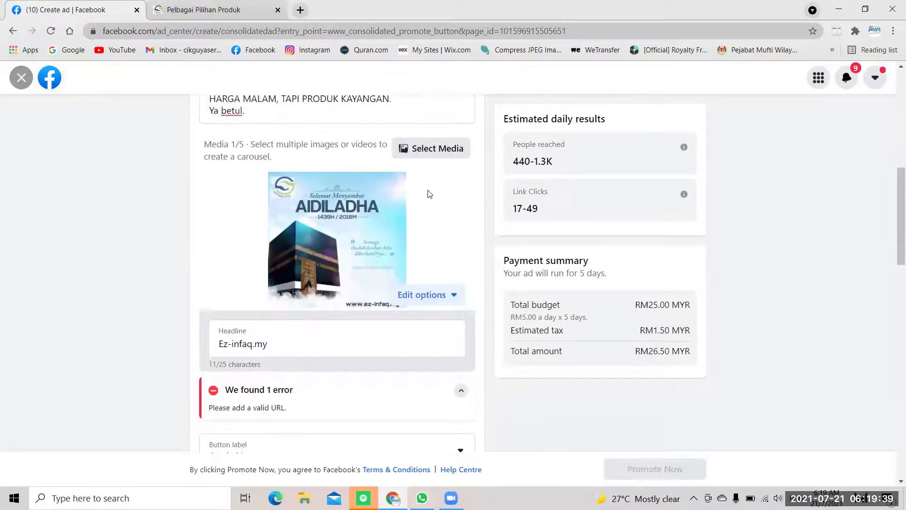
Replace the Aidiladha image with the ad account video F2F.NoRM.24Apr.m4v as the ad's only media.
left_click(430, 164)
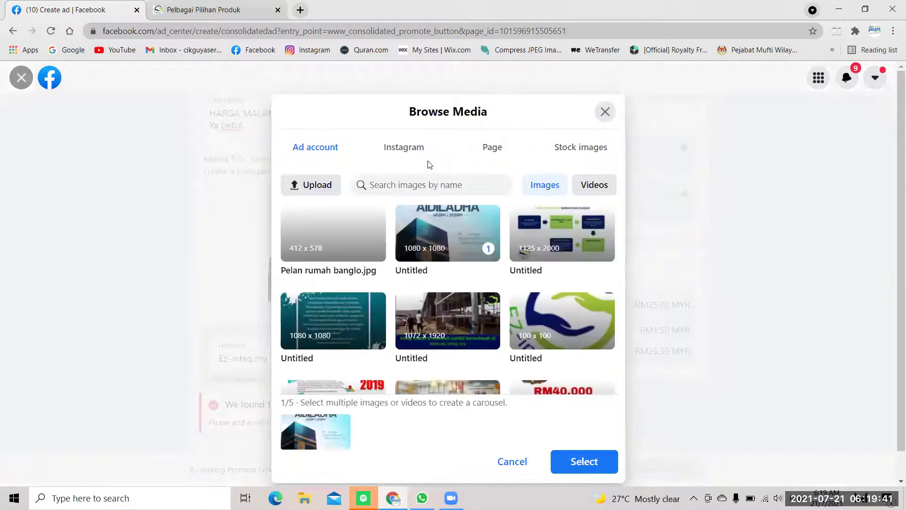
left_click(591, 189)
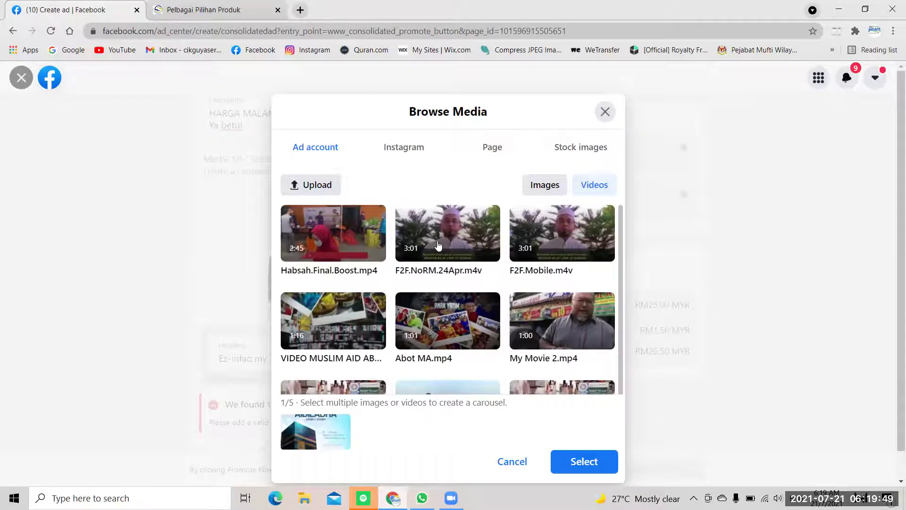
left_click(438, 245)
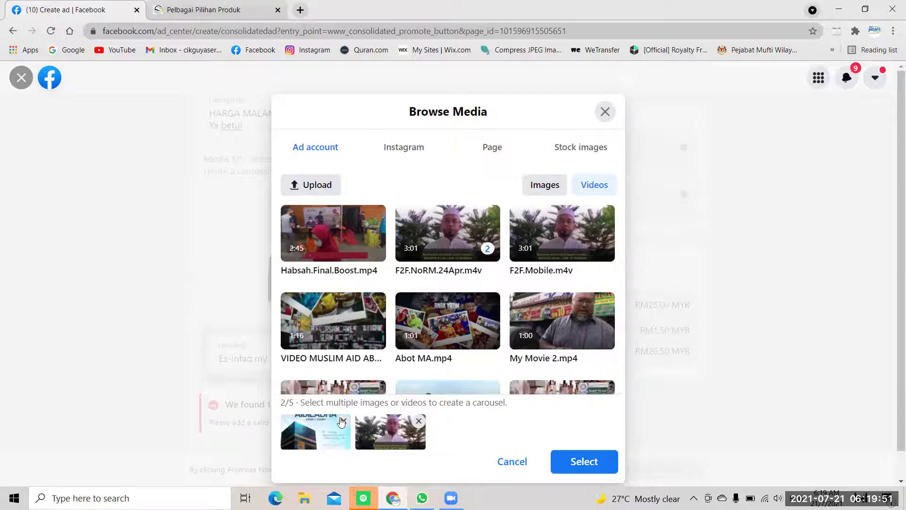
left_click(343, 421)
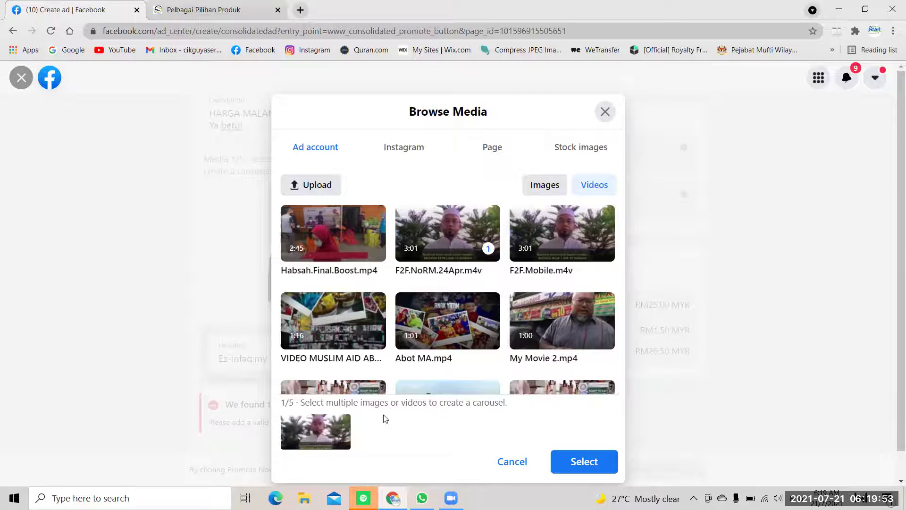
left_click(570, 435)
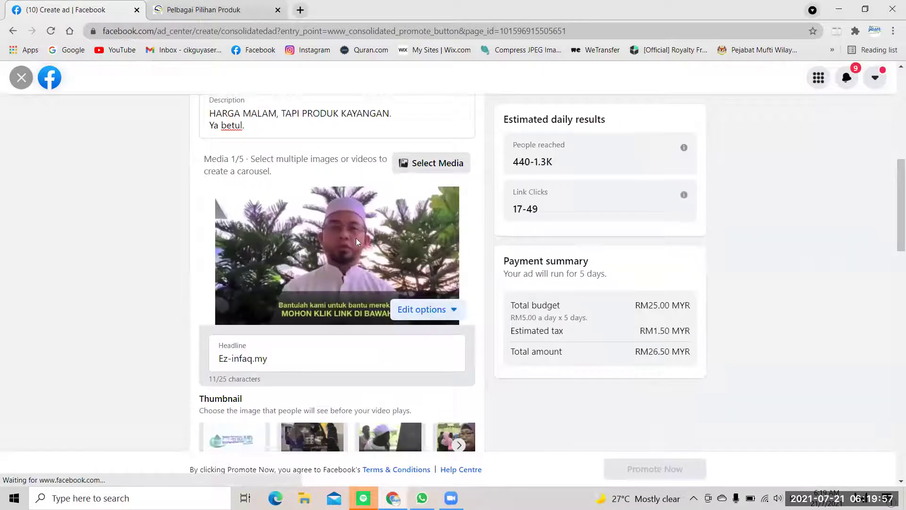
Check the video in the ad preview and review the ad creative settings, including the headline and thumbnail choices.
scroll(467, 281, "up", 7)
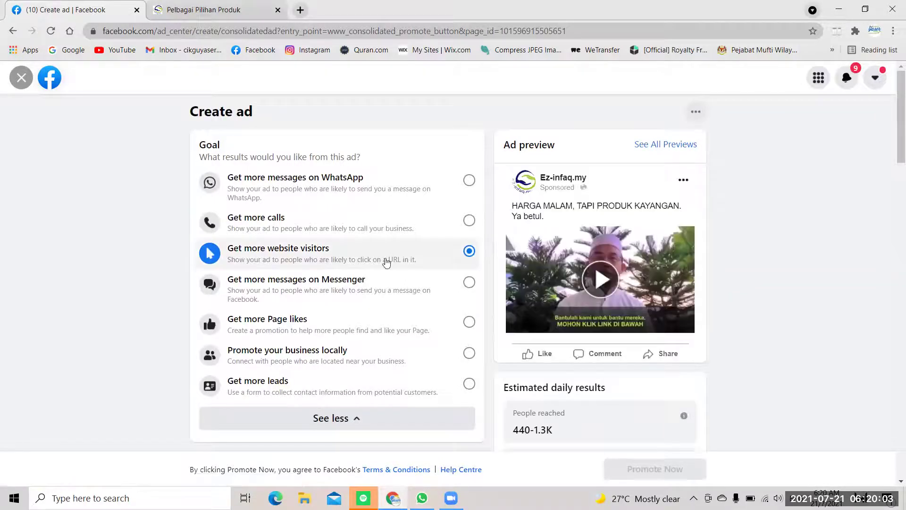
scroll(400, 352, "down", 10)
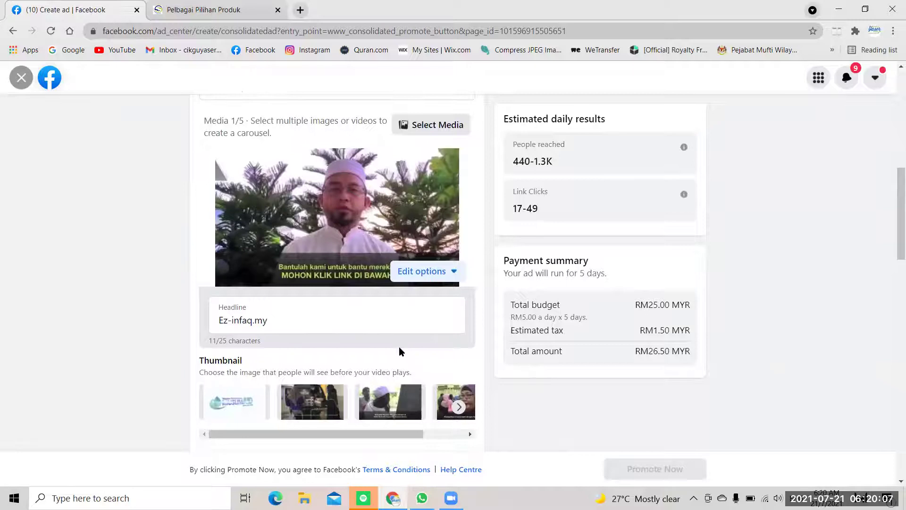
scroll(399, 351, "up", 1)
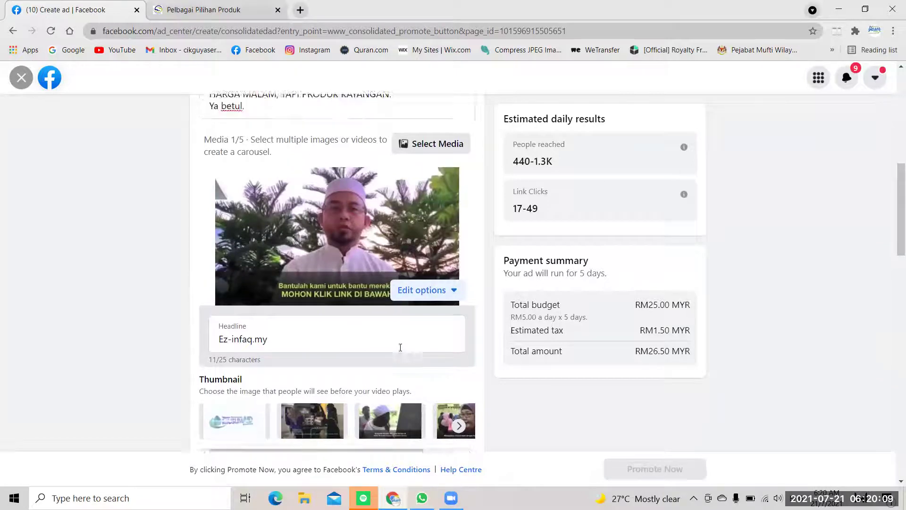
scroll(328, 350, "up", 9)
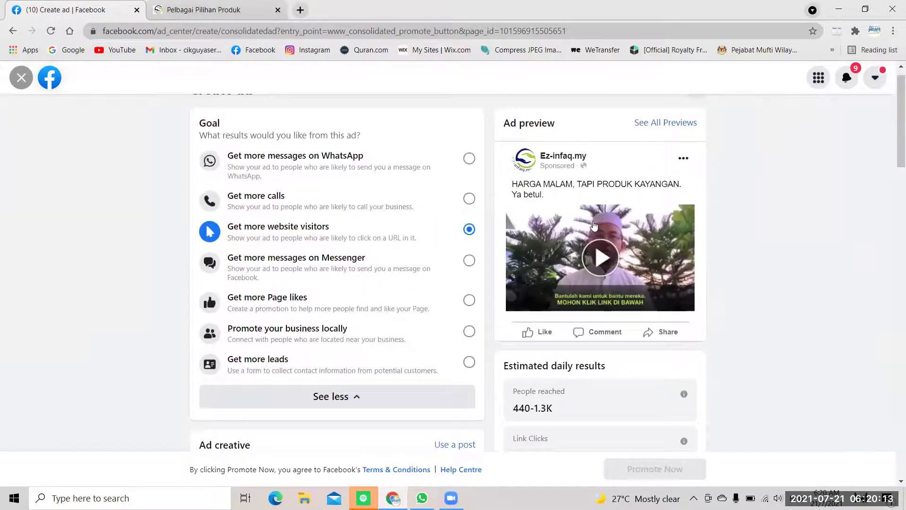
scroll(548, 392, "up", 1)
scroll(546, 394, "down", 3)
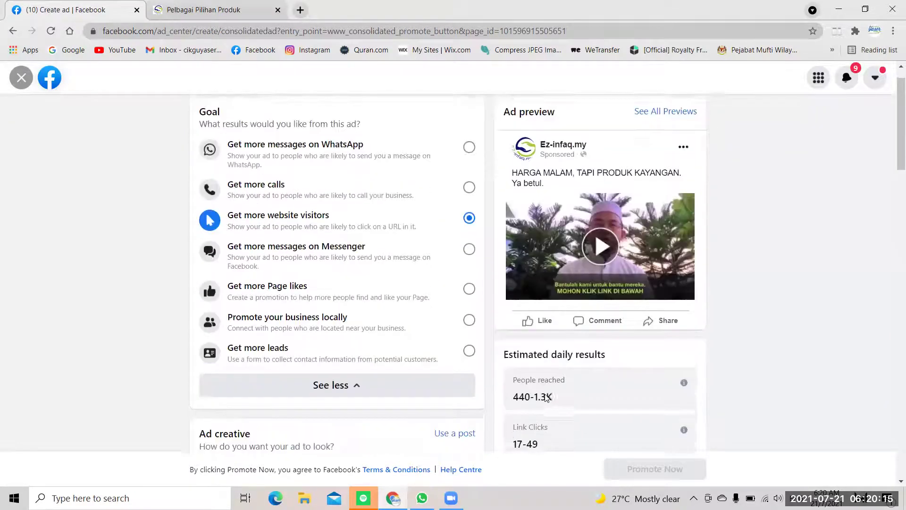
scroll(546, 394, "up", 3)
scroll(545, 394, "down", 9)
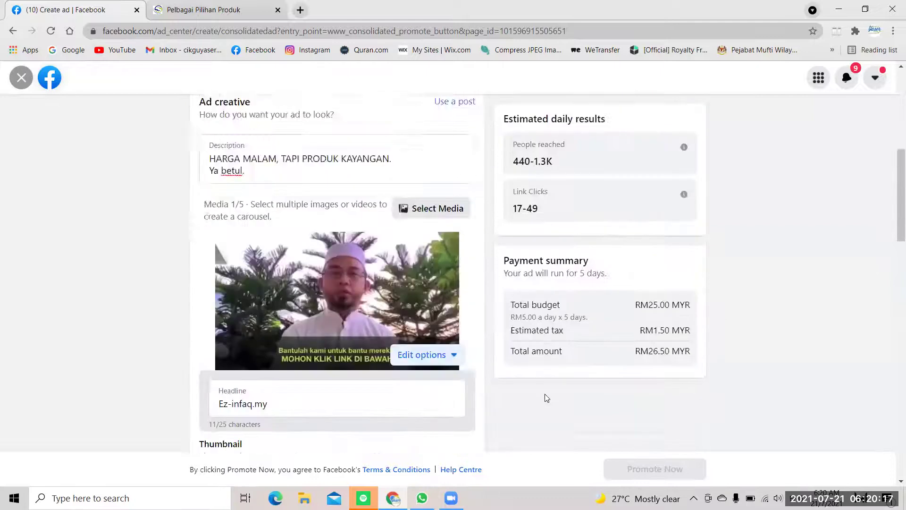
scroll(546, 398, "up", 9)
scroll(545, 397, "down", 12)
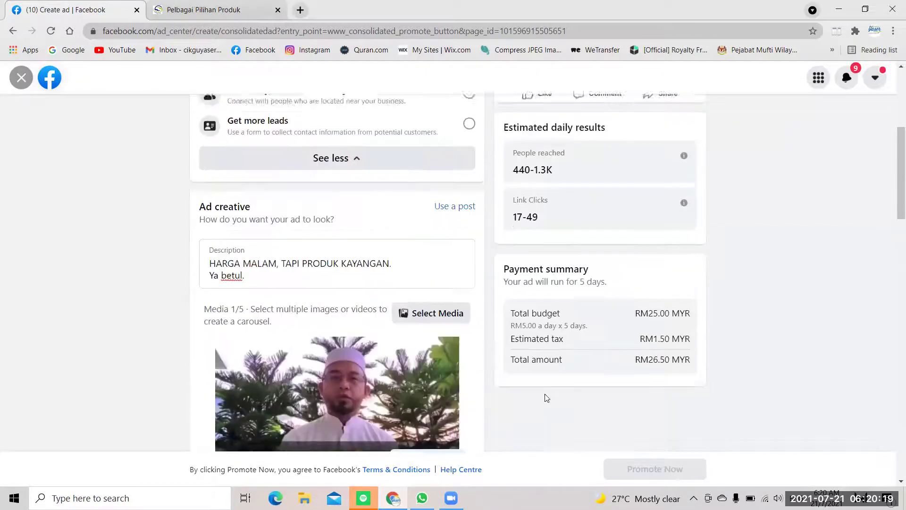
scroll(544, 394, "up", 3)
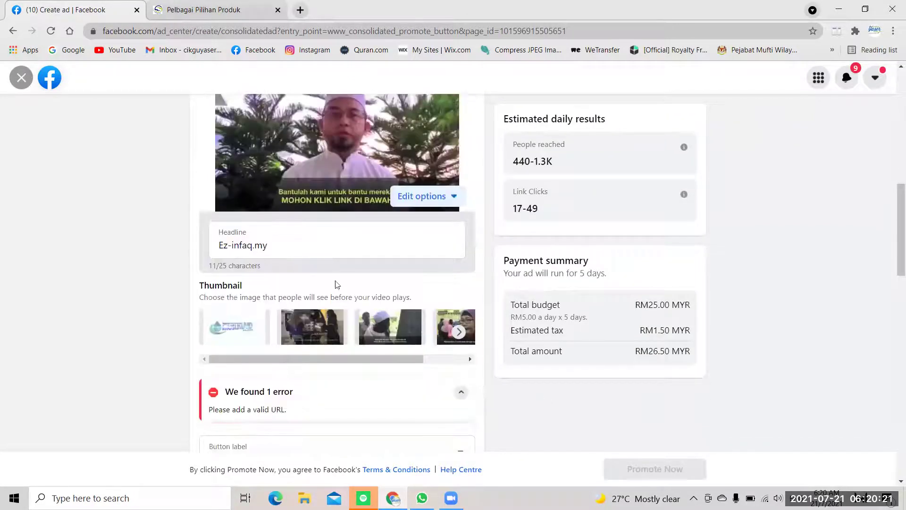
Replace the ad headline with "BANTU KAMI BANTU MEREKA".
left_click(277, 248)
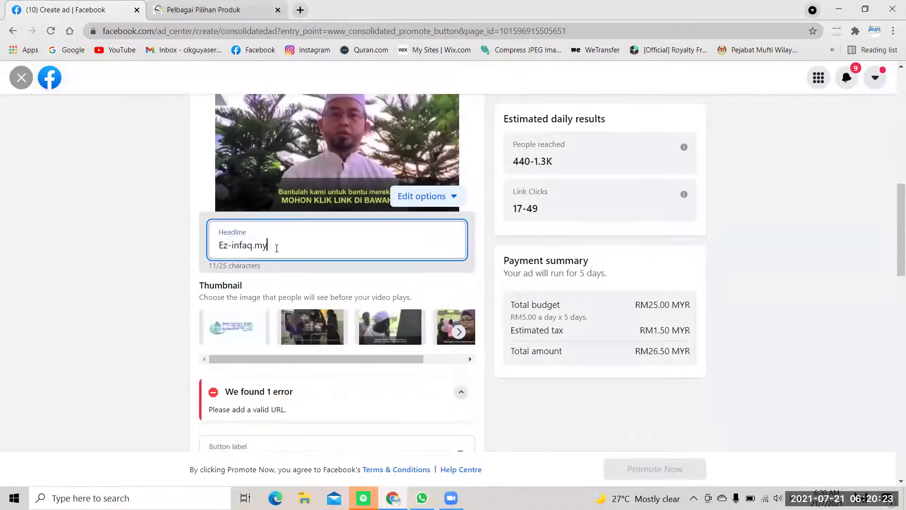
key("BackSpace")
key("BackSpace")
key("BackSpace")
key("BackSpace")
key("BackSpace")
key("BackSpace")
key("BackSpace")
key("BackSpace")
key("BackSpace")
key("BackSpace")
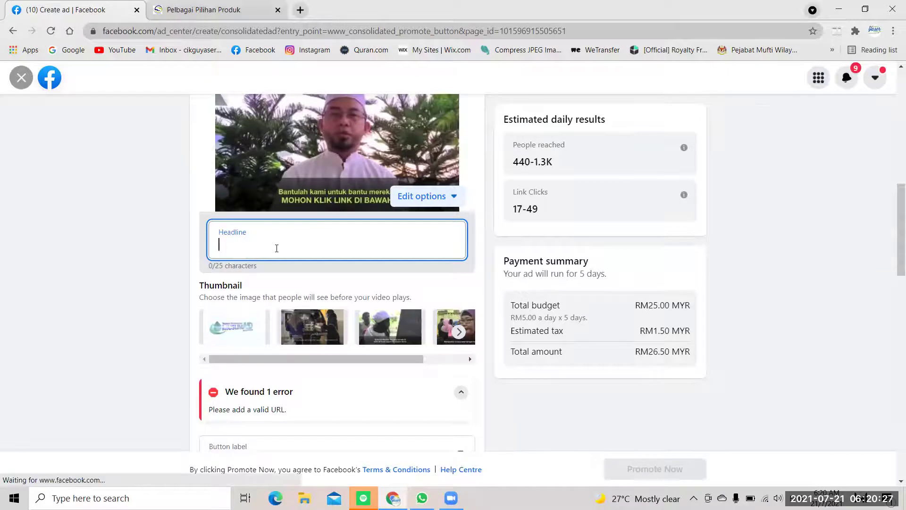
type("BANTU ")
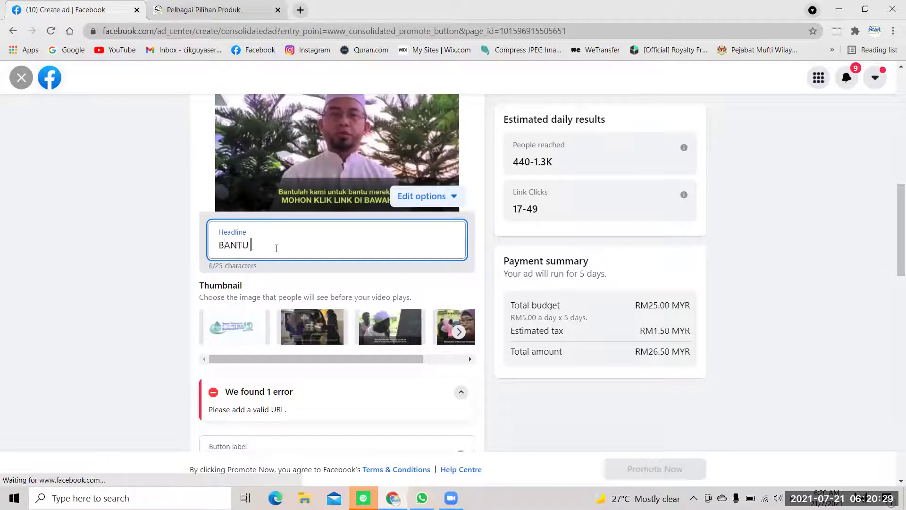
type("KAMI BANTU MEREKA")
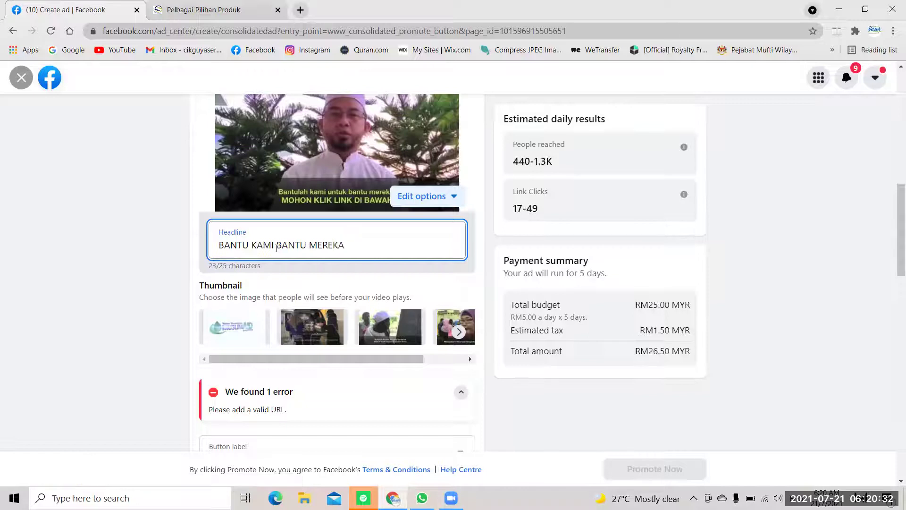
left_click(277, 248)
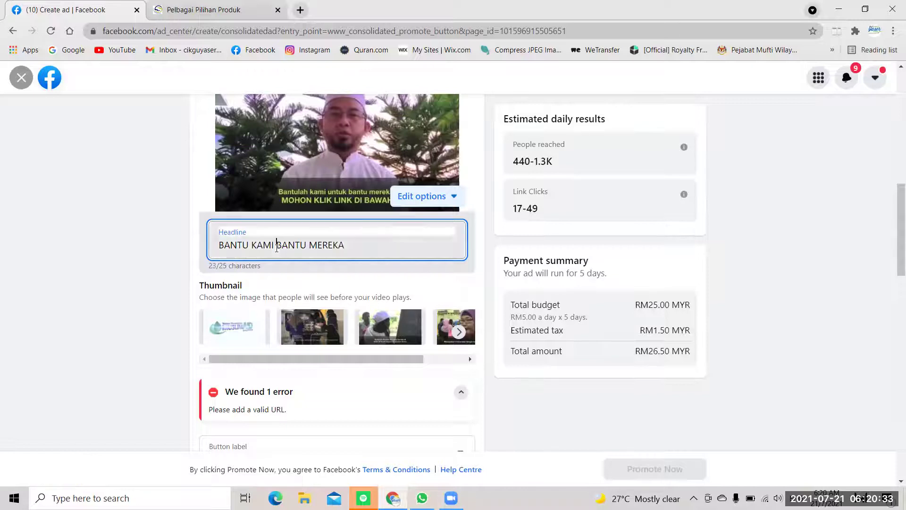
type("UN")
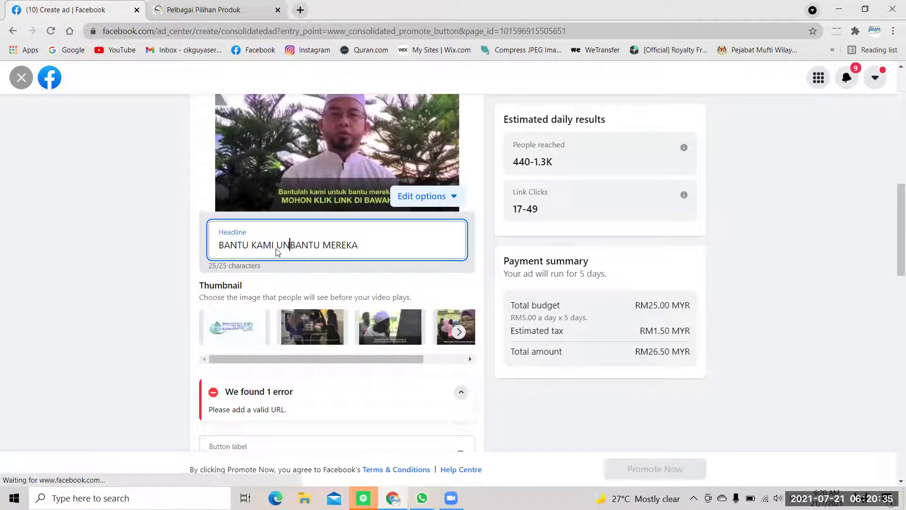
key("BackSpace")
key("BackSpace")
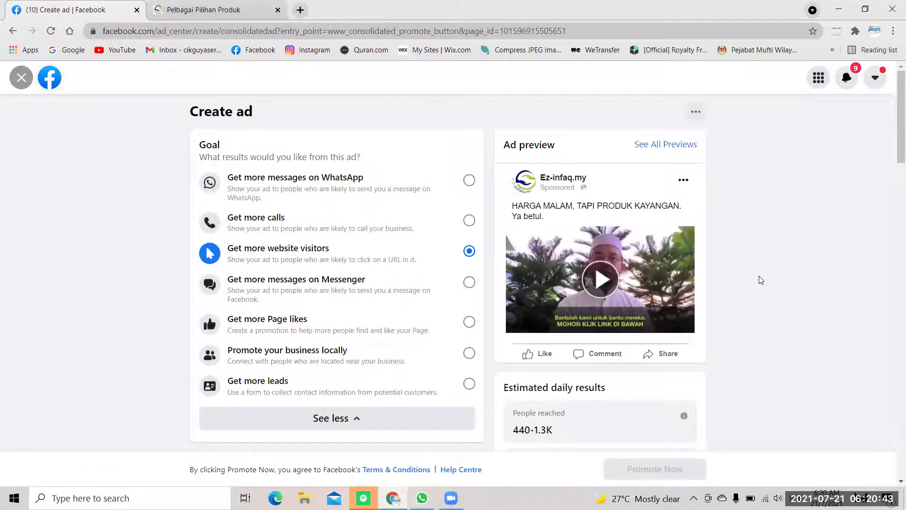
Check the video and description in the ad preview against the ad creative settings, including the headline and thumbnails.
scroll(759, 275, "down", 1)
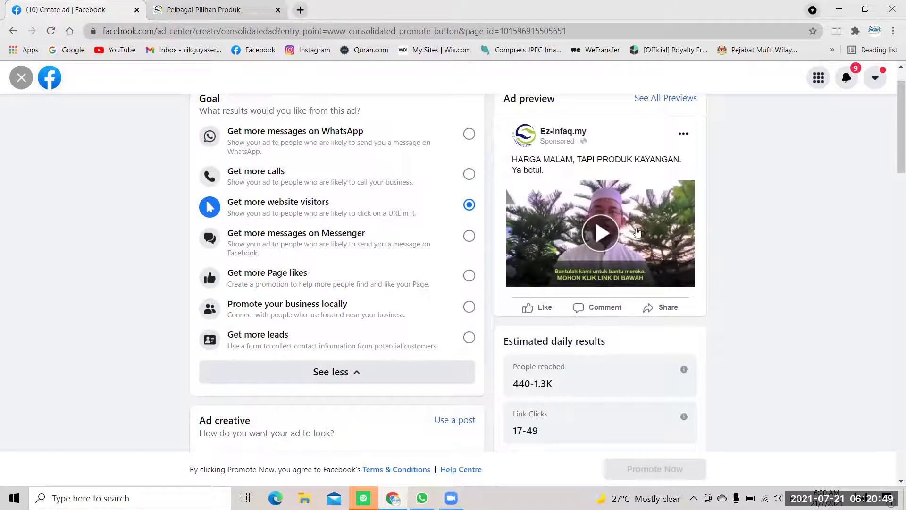
scroll(594, 302, "down", 12)
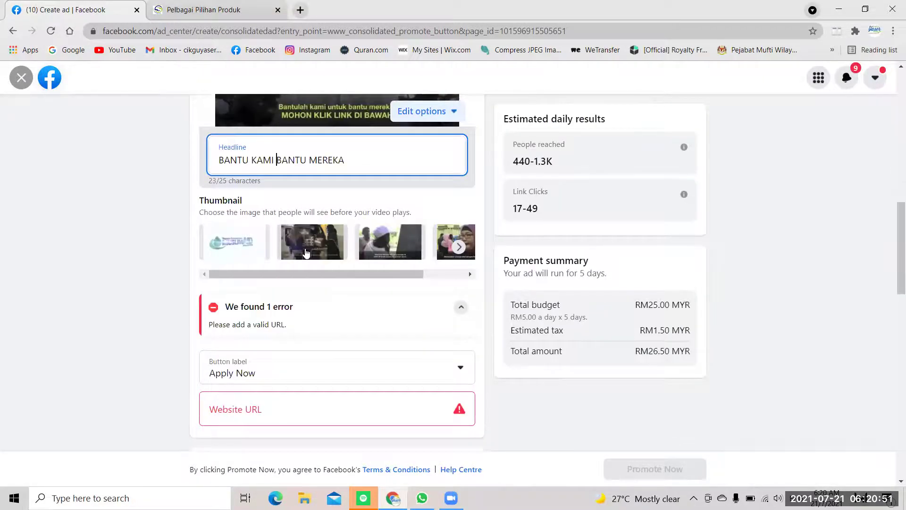
scroll(562, 216, "up", 12)
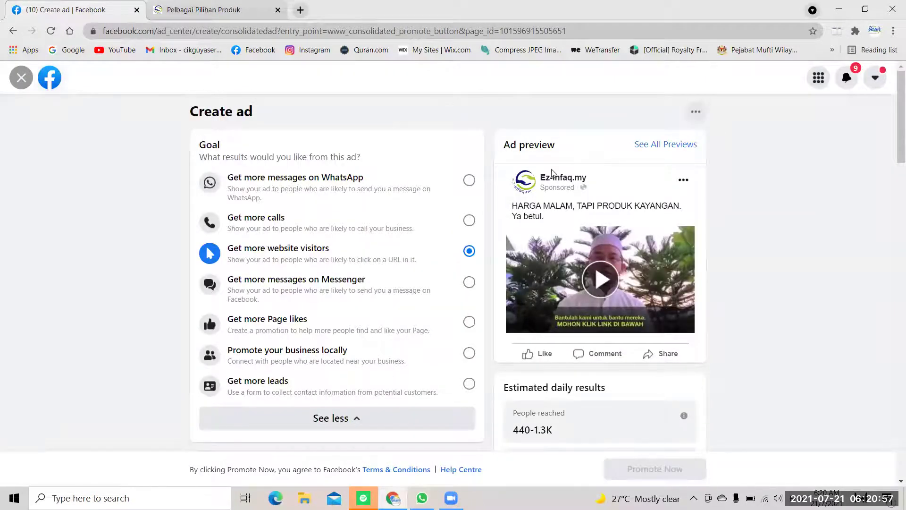
scroll(573, 194, "down", 2)
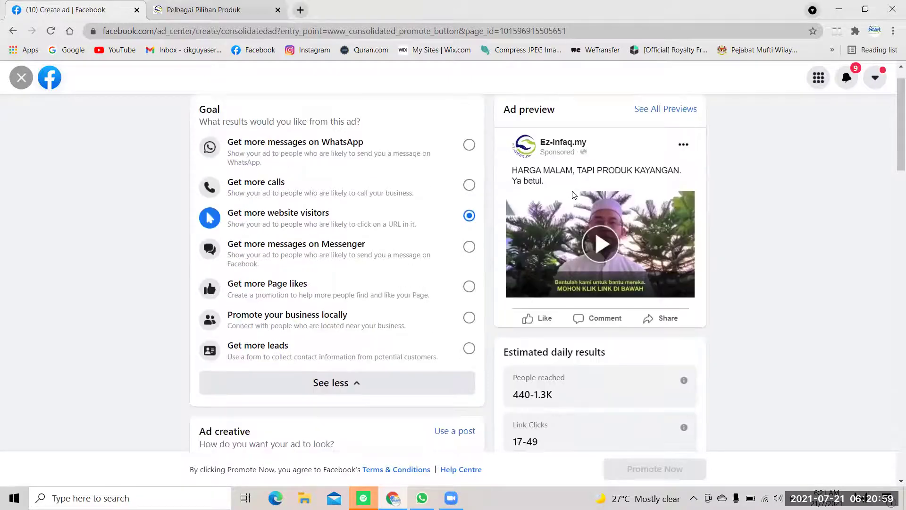
scroll(572, 190, "up", 2)
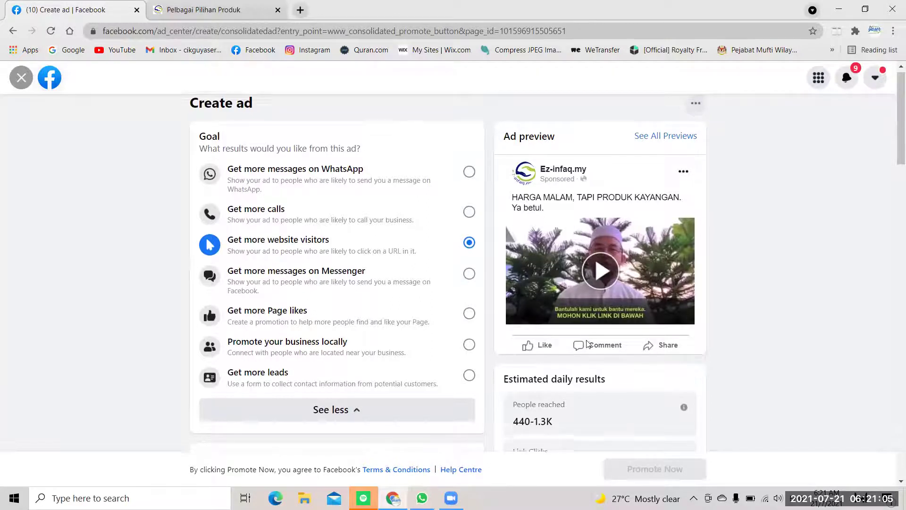
View all ad previews, examining the Desktop and Mobile News Feed and Facebook In-stream Video placements, and close them.
scroll(700, 165, "down", 1)
left_click(669, 125)
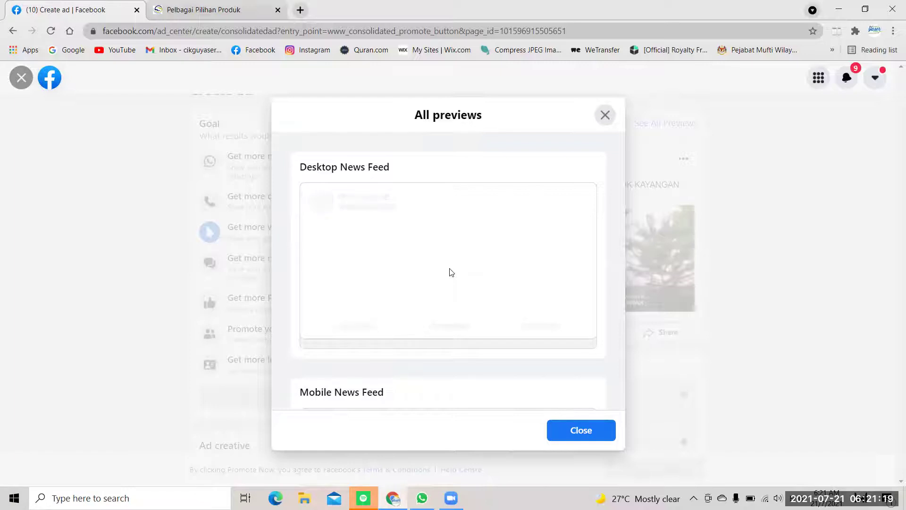
scroll(451, 272, "down", 10)
scroll(451, 272, "up", 8)
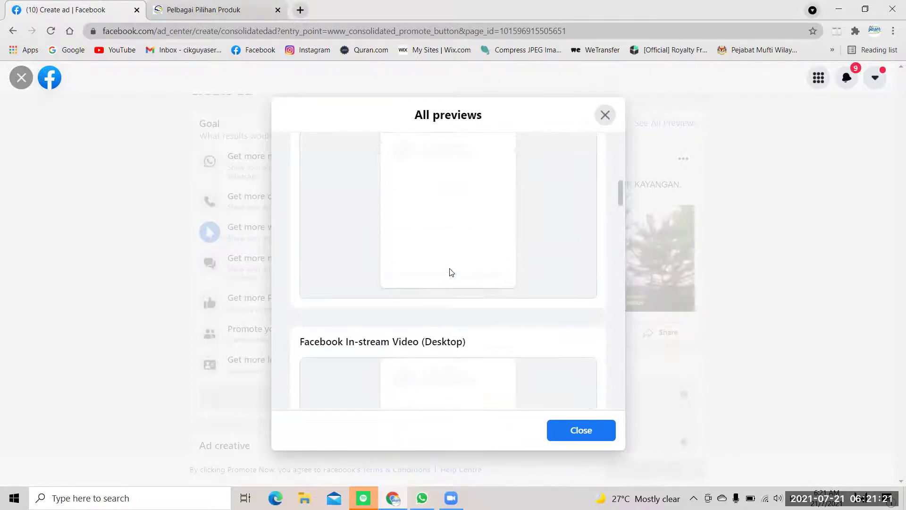
scroll(451, 272, "up", 10)
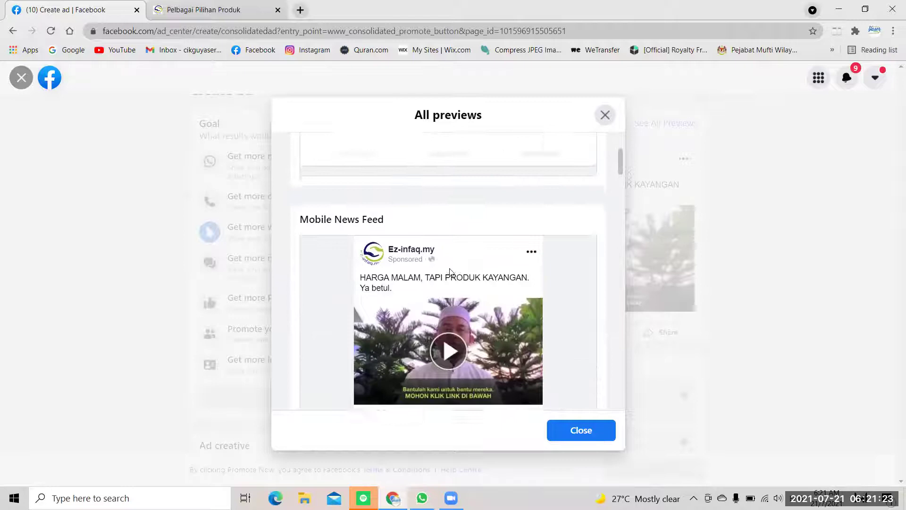
scroll(451, 273, "up", 1)
scroll(450, 272, "down", 1)
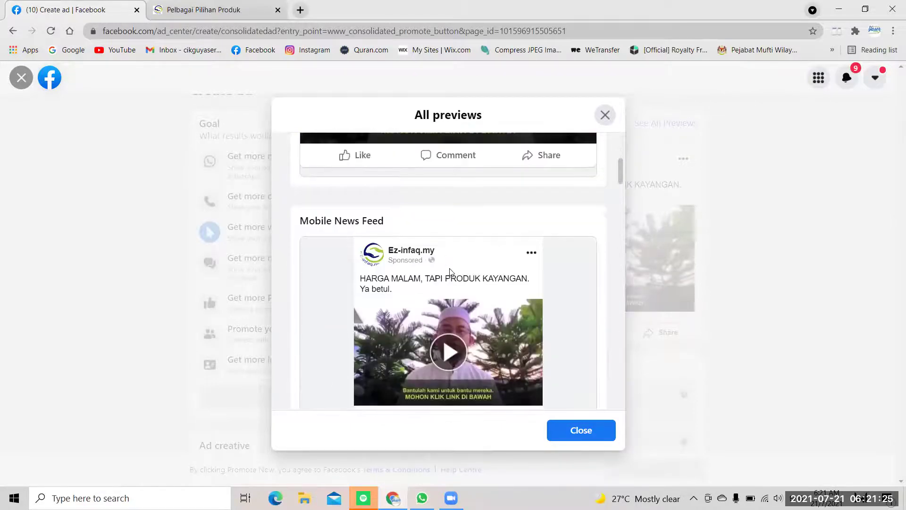
scroll(451, 272, "down", 10)
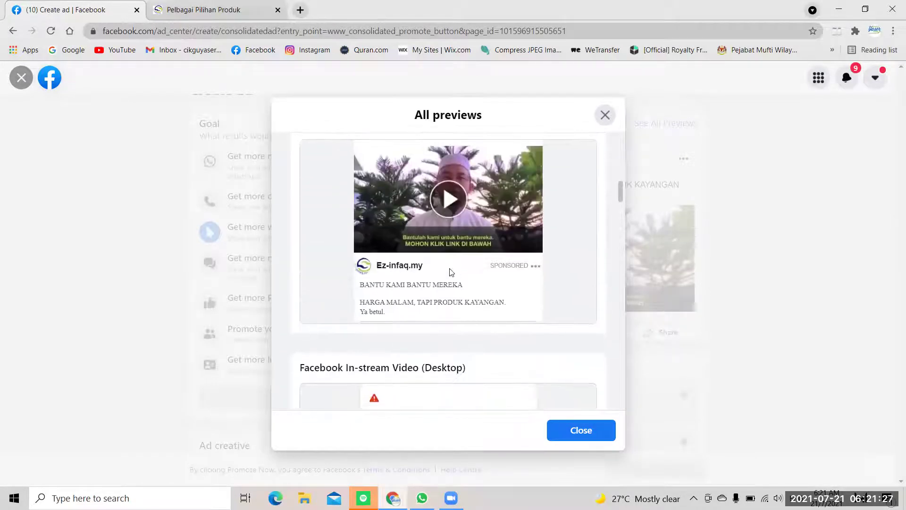
scroll(451, 272, "down", 4)
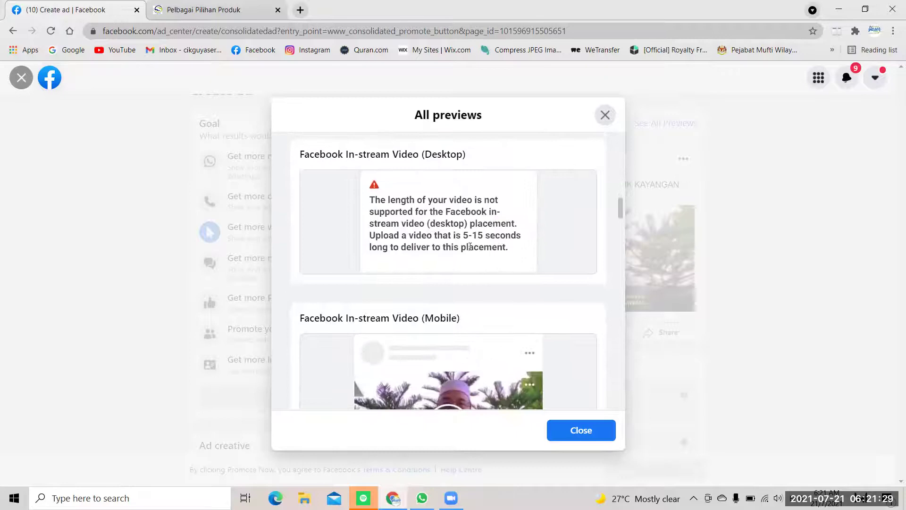
scroll(472, 255, "down", 5)
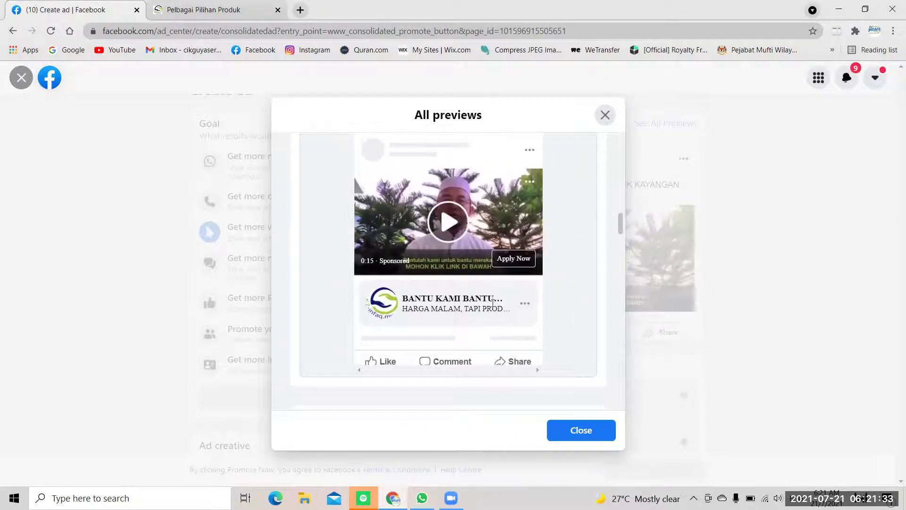
left_click(603, 116)
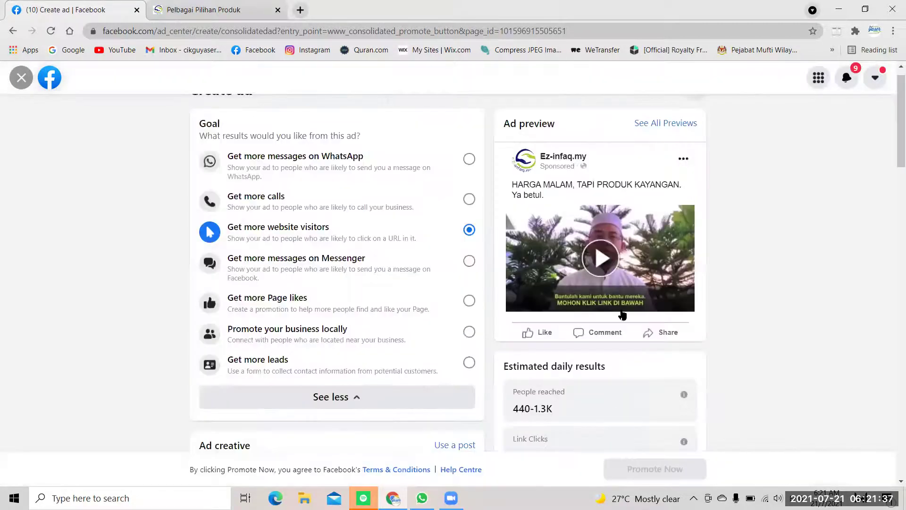
Review the media, headline, thumbnail choices and reported error in the ad creative section, and collapse the error details.
scroll(620, 313, "down", 3)
scroll(461, 264, "down", 6)
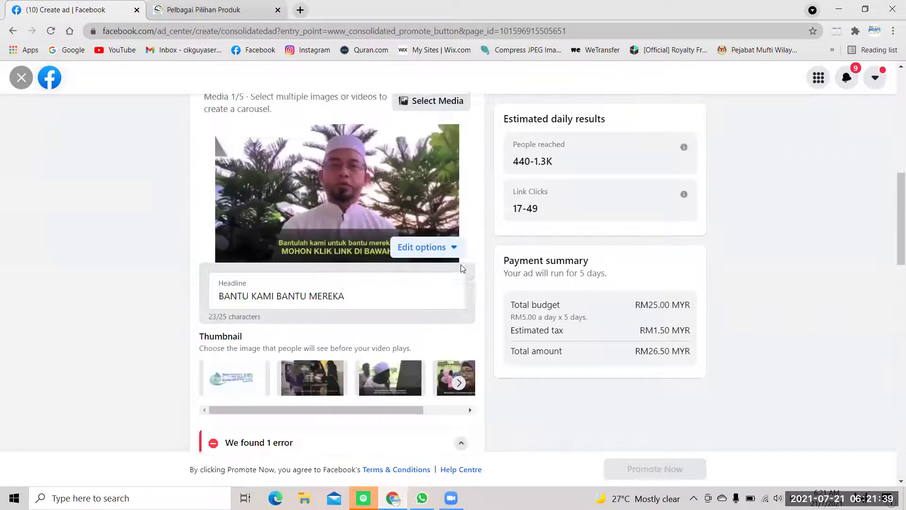
scroll(461, 265, "up", 2)
scroll(461, 265, "down", 1)
scroll(462, 268, "down", 3)
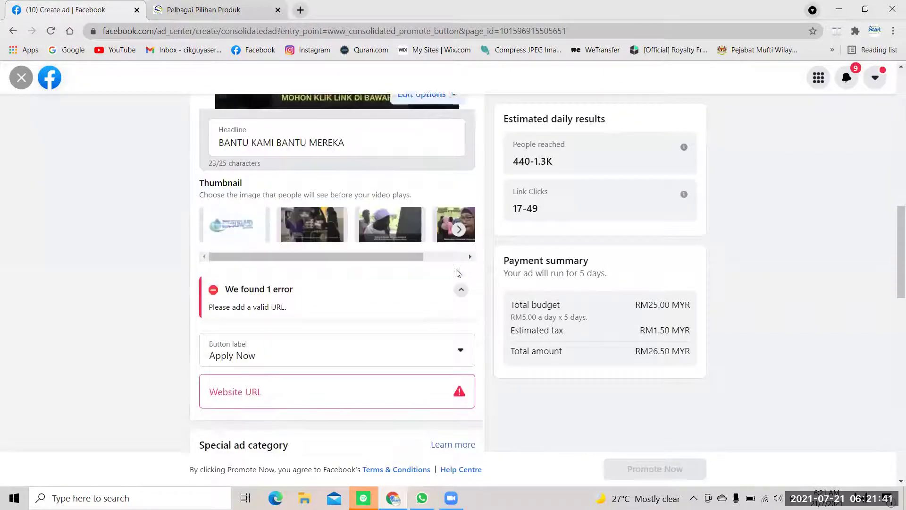
scroll(460, 272, "up", 1)
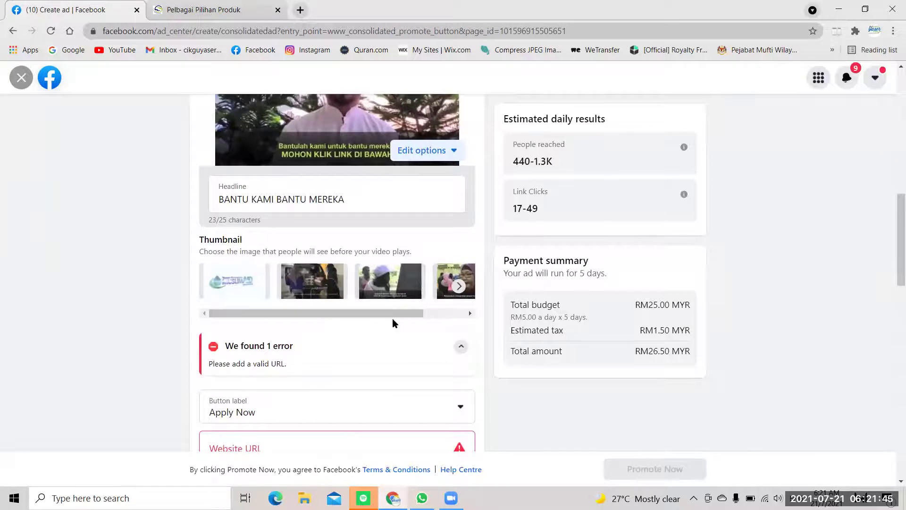
scroll(392, 319, "up", 1)
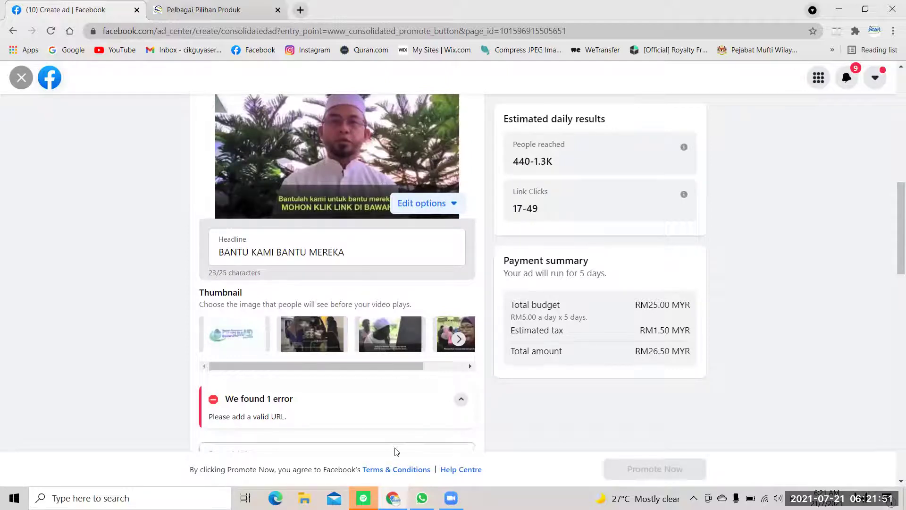
scroll(396, 452, "down", 2)
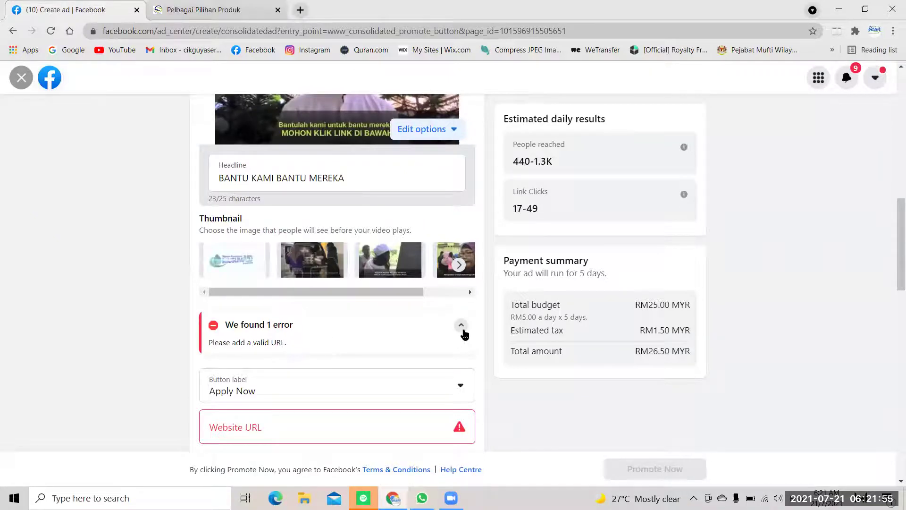
left_click(461, 325)
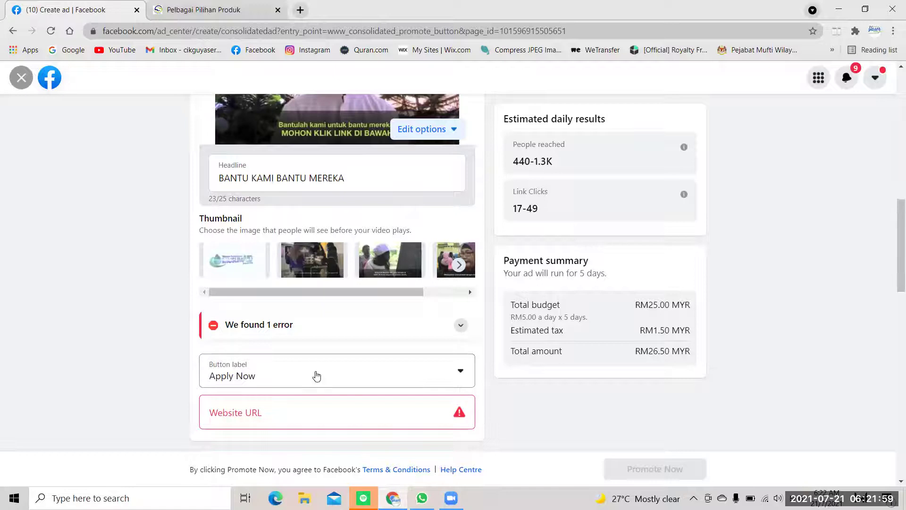
Set the ad's button label to Donate Now, checking the ad preview before choosing it.
left_click(352, 373)
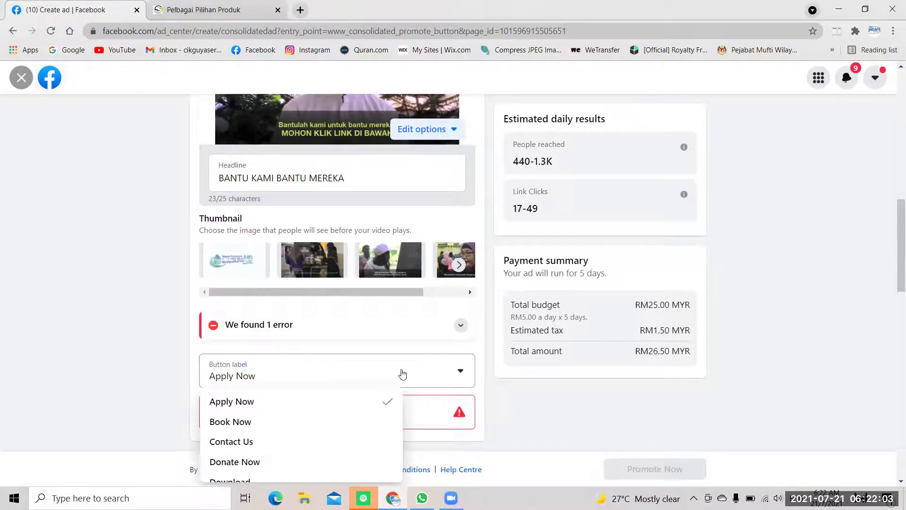
scroll(669, 273, "up", 6)
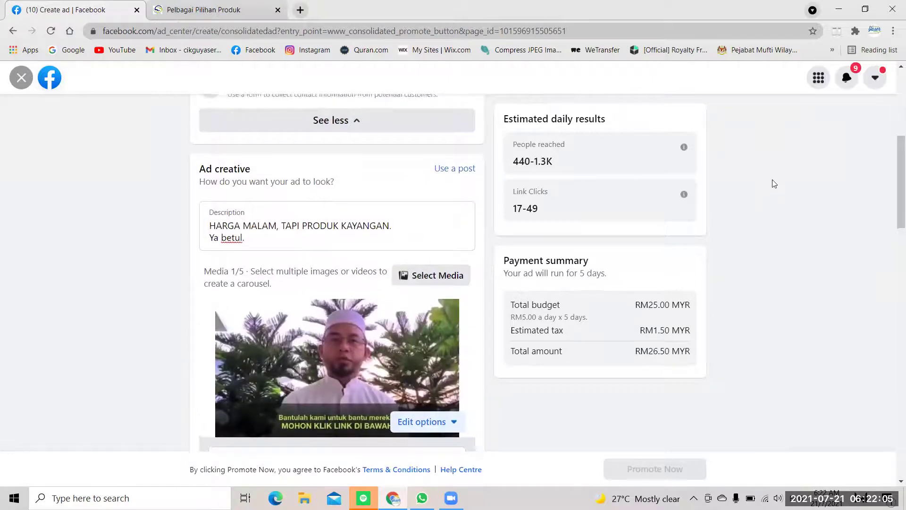
scroll(774, 184, "up", 6)
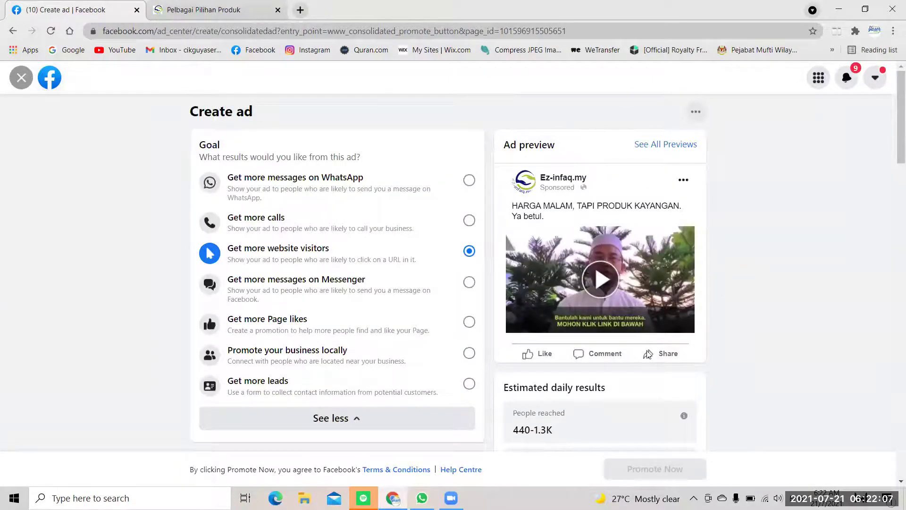
scroll(645, 369, "down", 5)
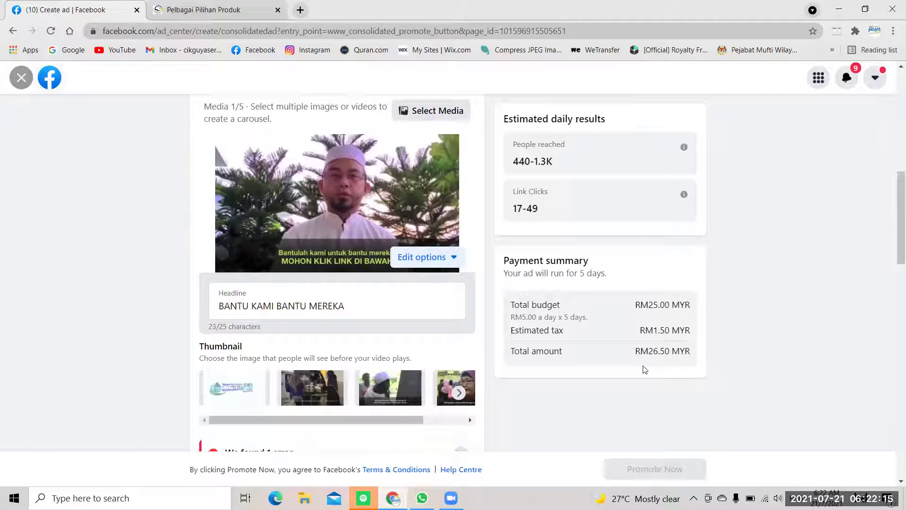
scroll(391, 325, "down", 4)
left_click(391, 305)
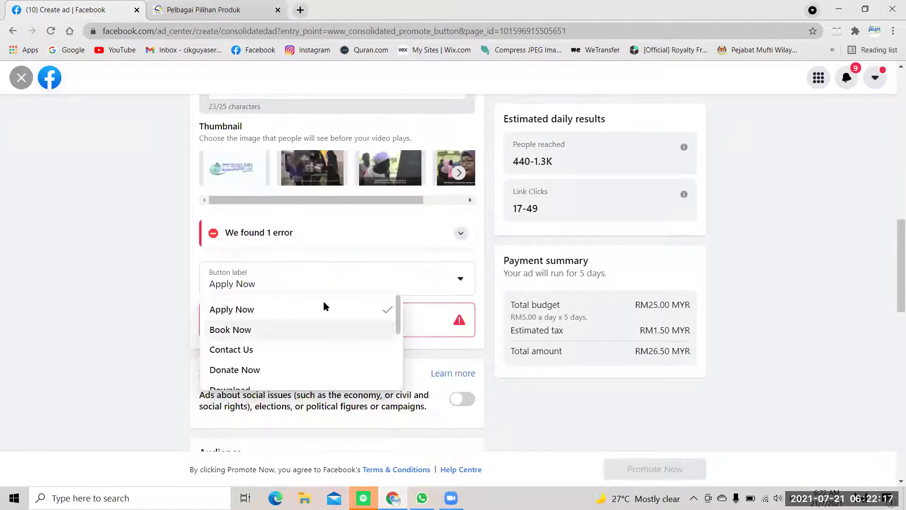
scroll(283, 334, "down", 1)
scroll(283, 334, "down", 1)
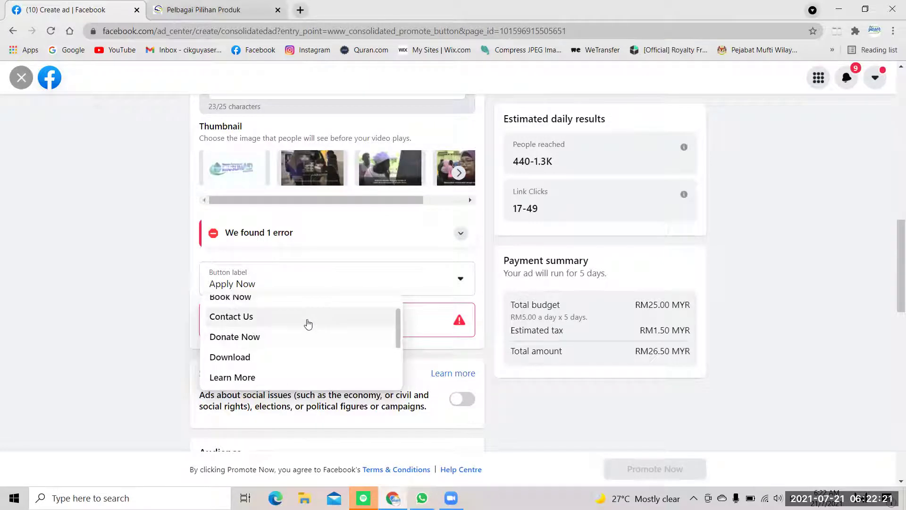
left_click(296, 339)
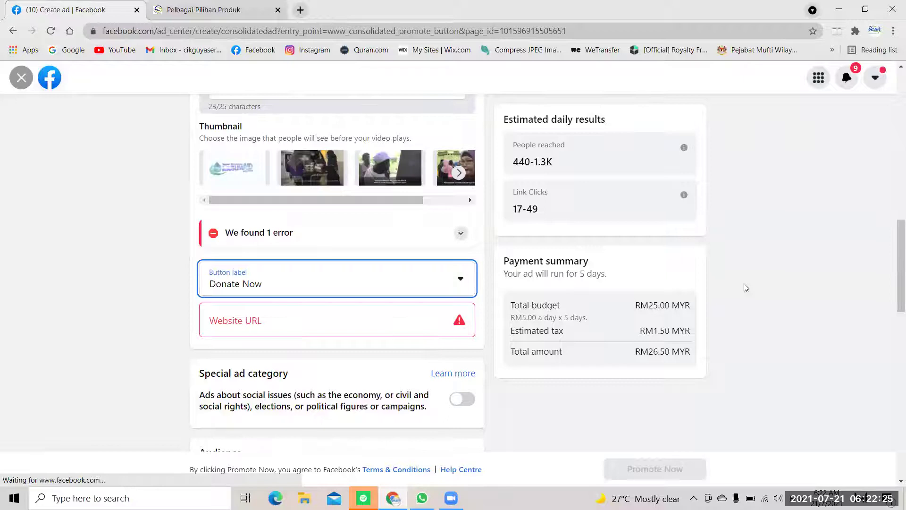
Check the ad preview and the ad creative settings with the new button label, and expand the error details.
scroll(620, 258, "up", 15)
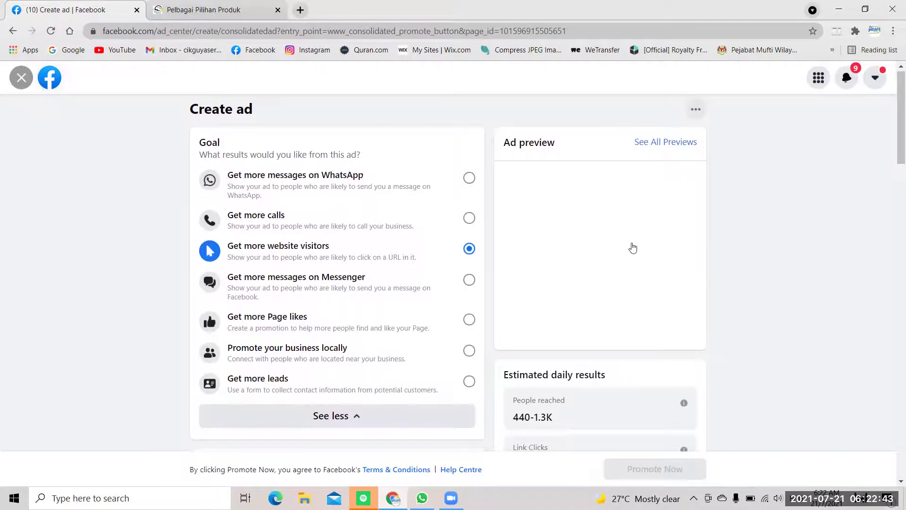
scroll(632, 247, "down", 5)
scroll(632, 248, "down", 5)
scroll(633, 248, "up", 10)
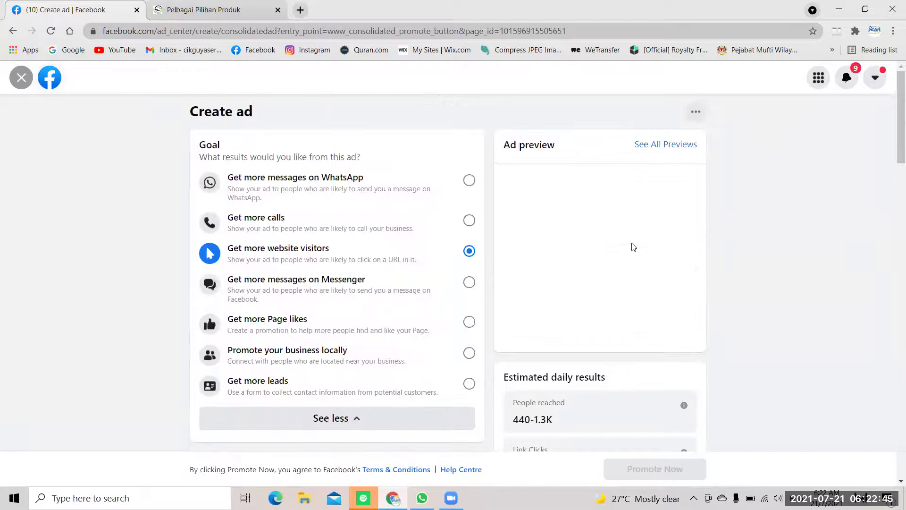
scroll(632, 246, "down", 9)
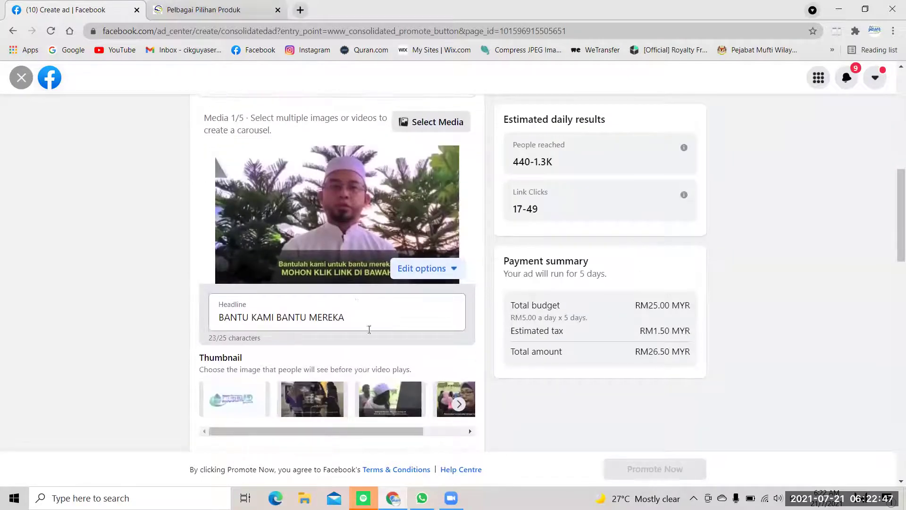
scroll(370, 335, "down", 3)
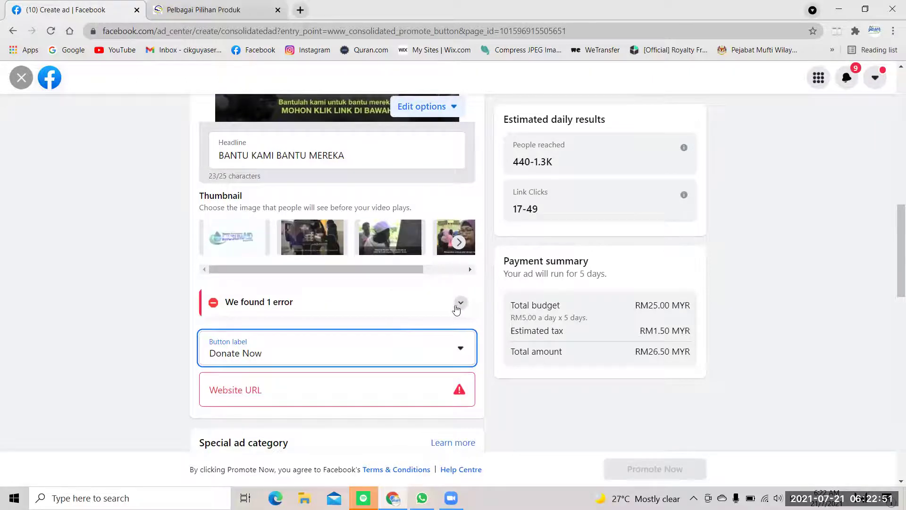
left_click(443, 307)
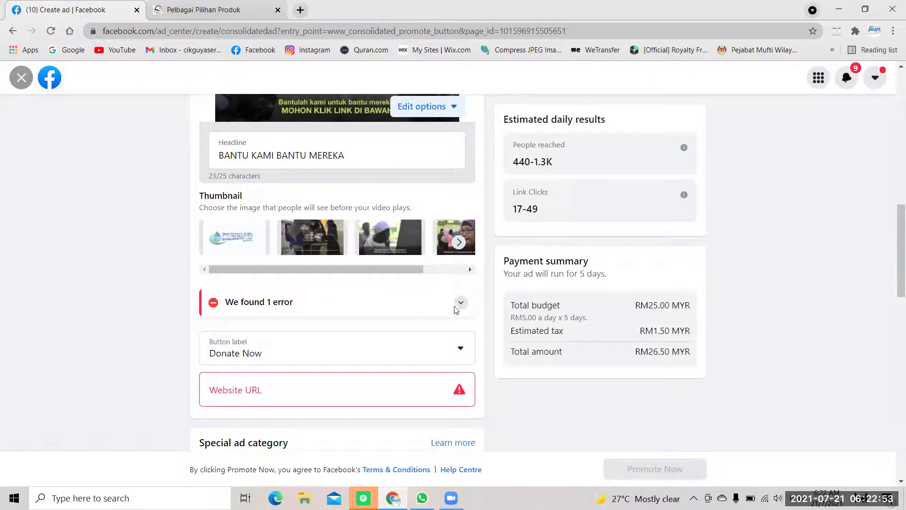
left_click(460, 305)
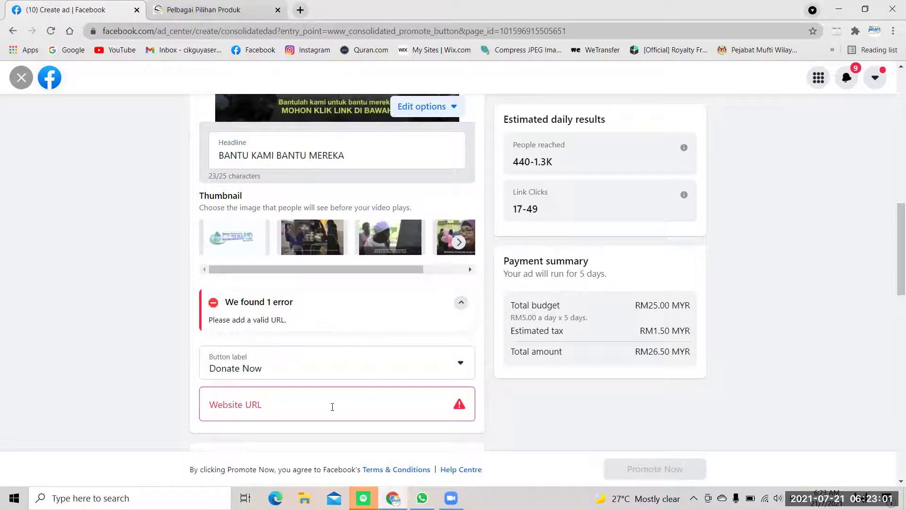
Set the ad's website URL to ez-infaq.my.
scroll(305, 397, "down", 2)
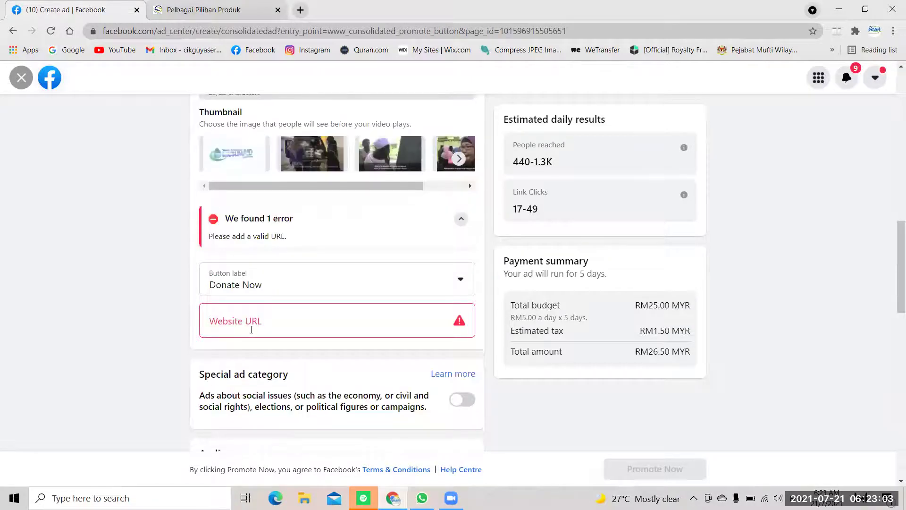
left_click(251, 330)
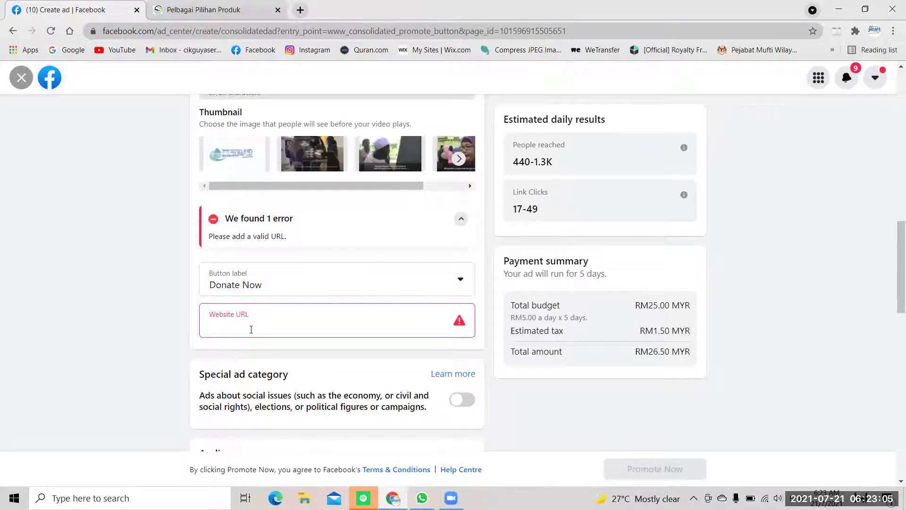
type("ez-")
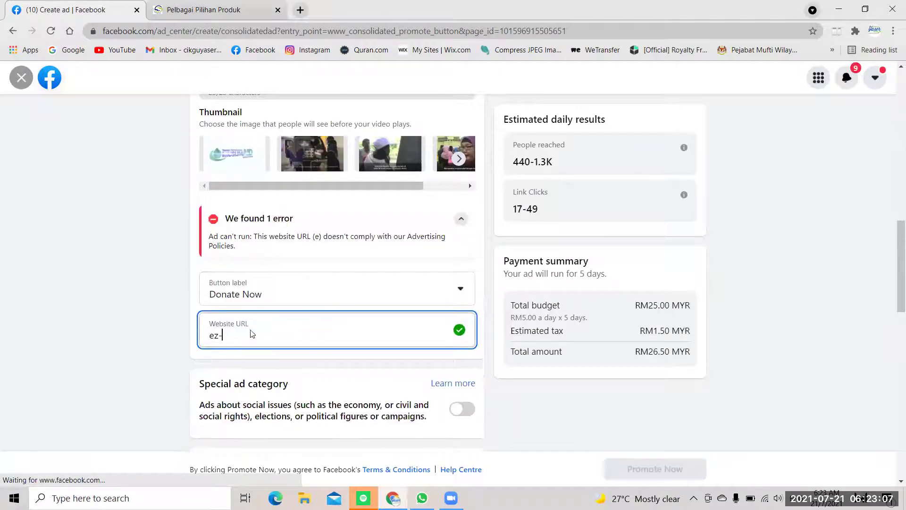
type("infaq.my")
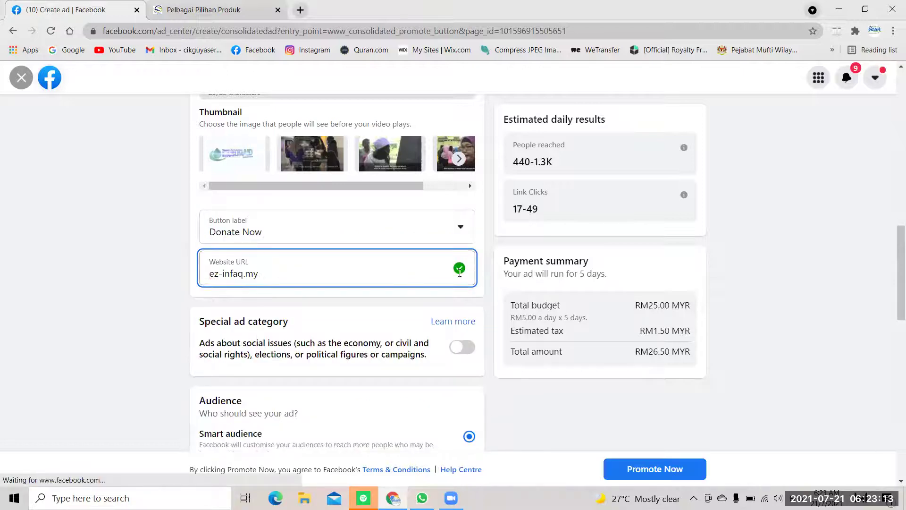
Review the updated ad preview and creative settings, the special ad category, the audience options, and the duration and budget settings.
scroll(460, 273, "up", 2)
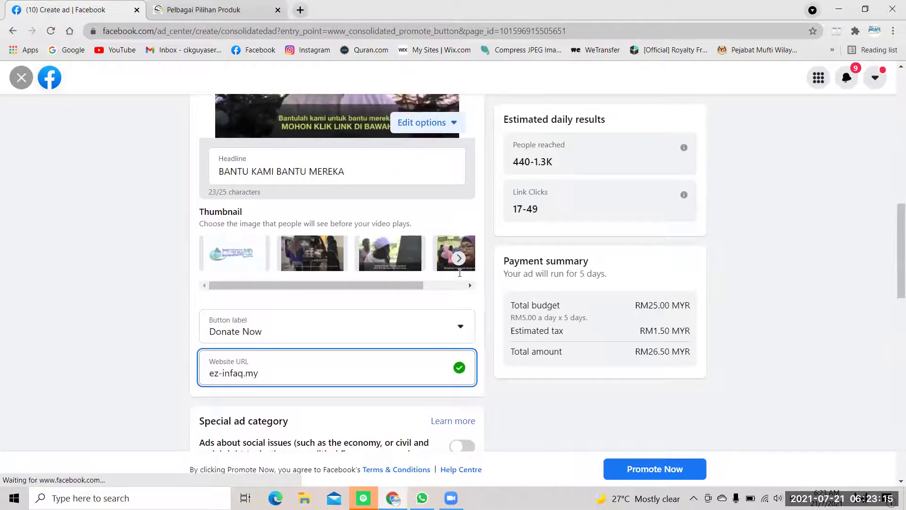
scroll(461, 276, "up", 2)
scroll(461, 277, "up", 5)
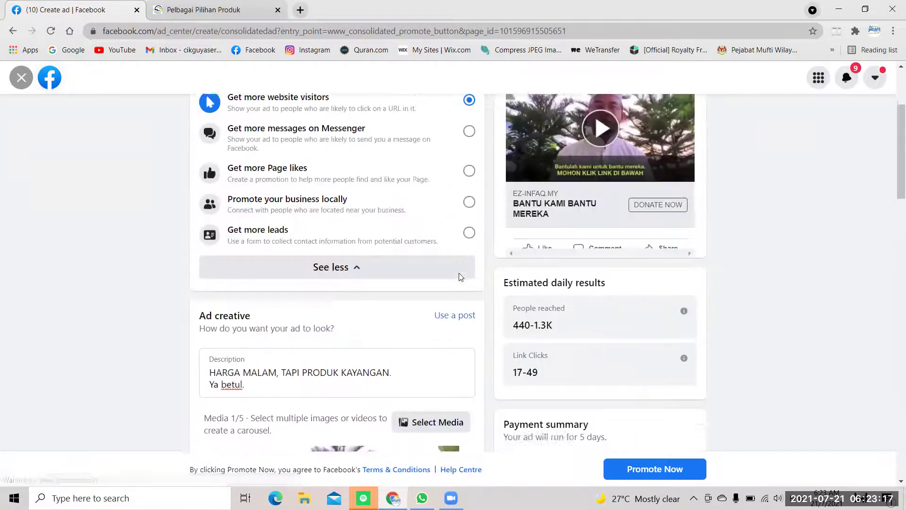
scroll(460, 277, "down", 9)
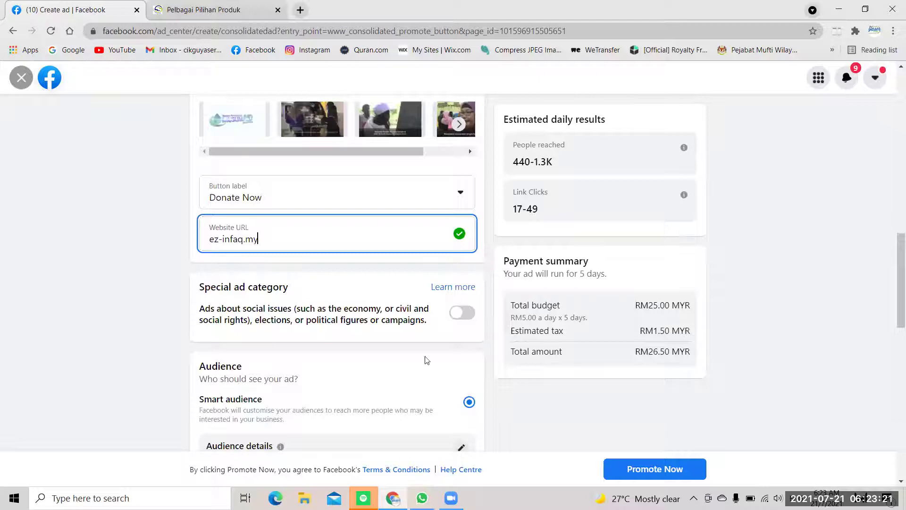
scroll(427, 361, "down", 1)
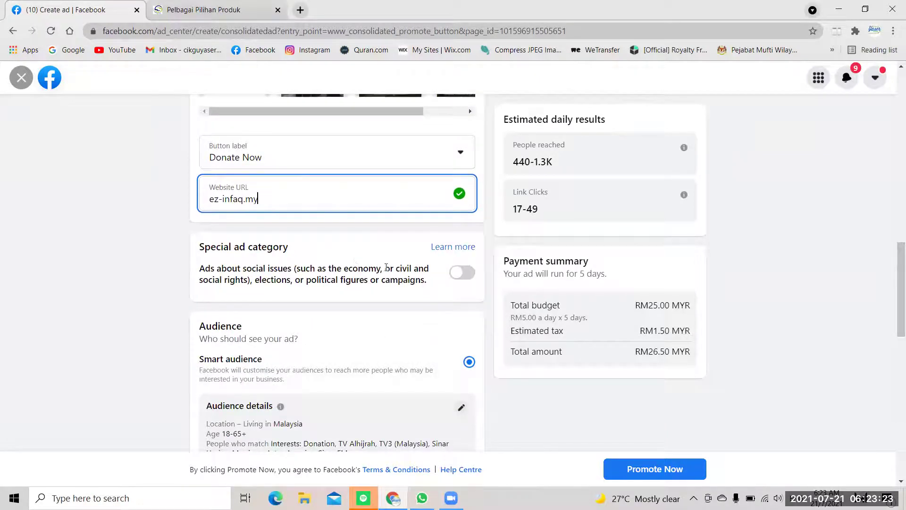
scroll(372, 281, "down", 3)
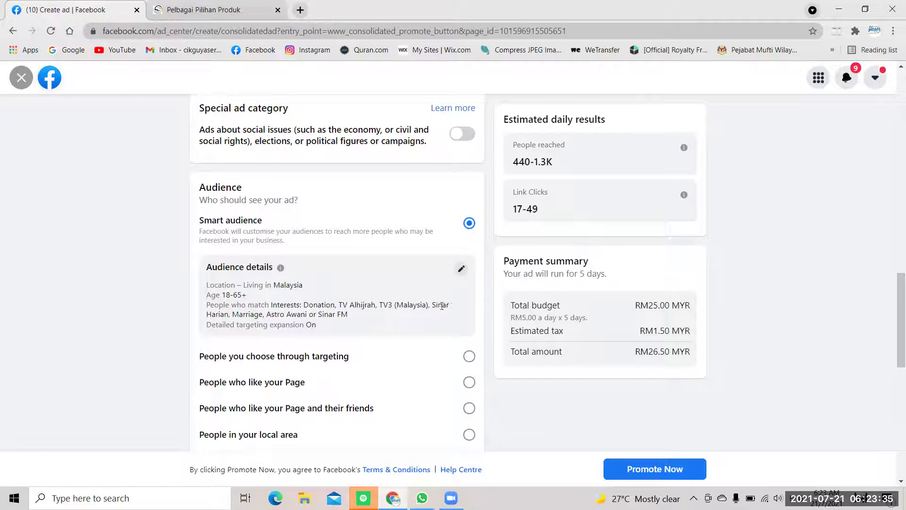
scroll(367, 288, "down", 5)
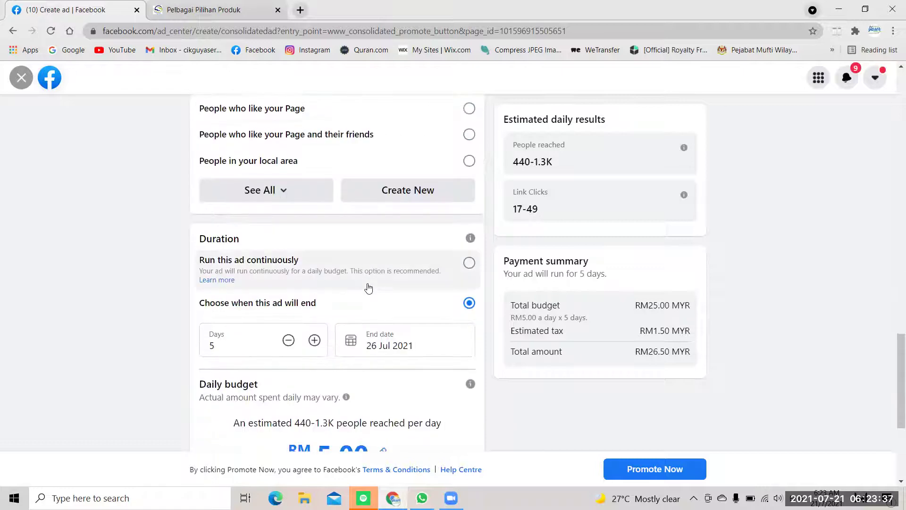
scroll(369, 287, "up", 4)
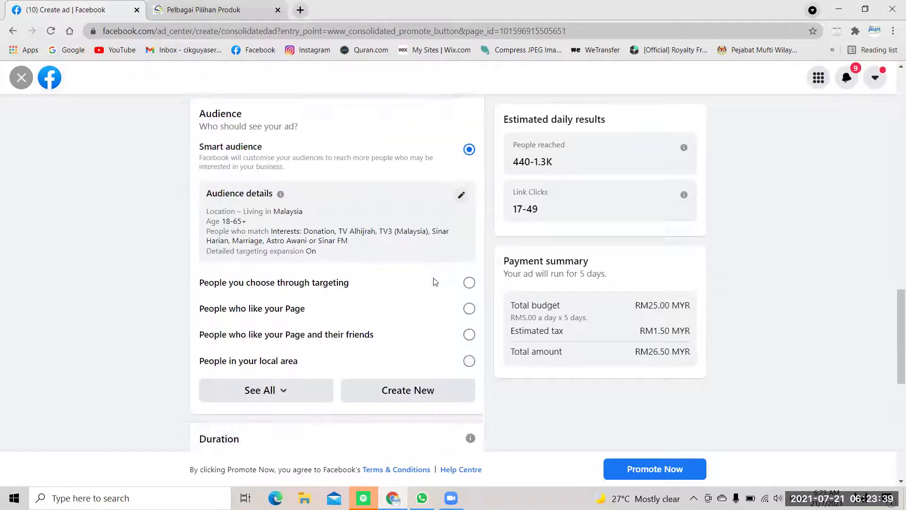
scroll(433, 281, "down", 1)
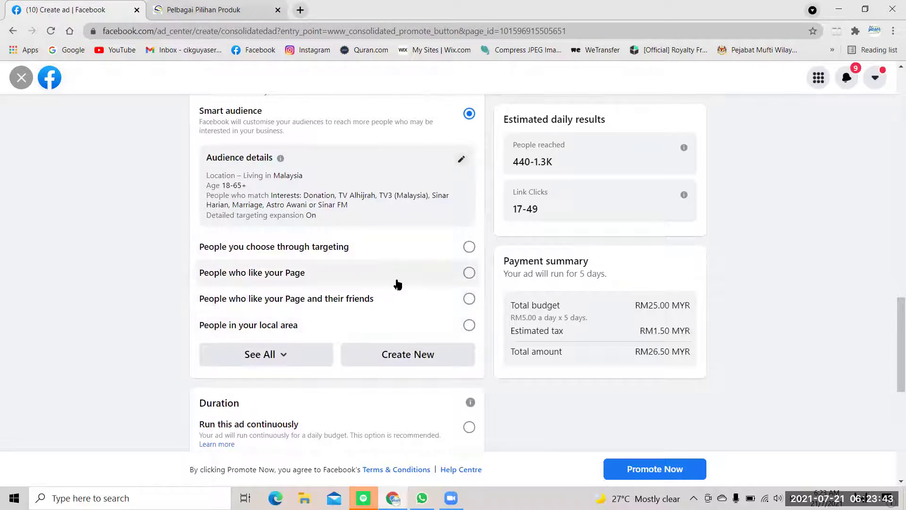
scroll(398, 283, "down", 1)
scroll(396, 284, "up", 2)
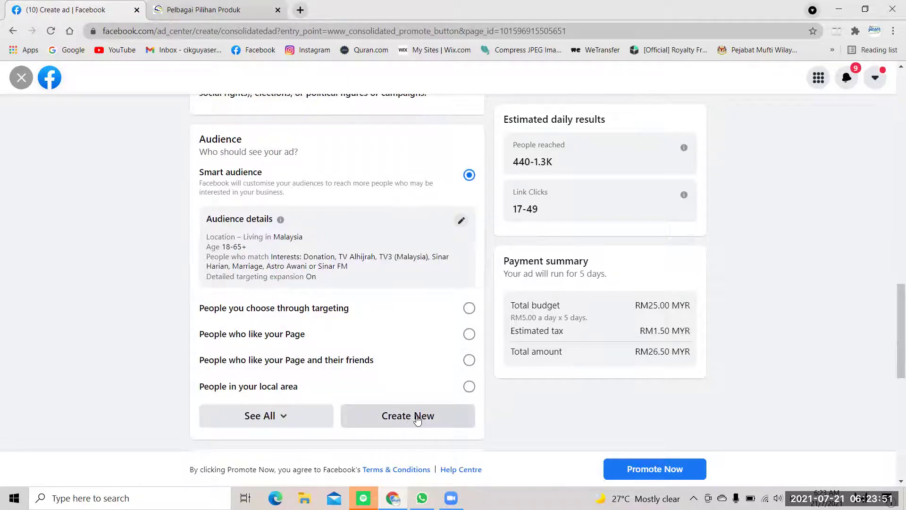
left_click(461, 222)
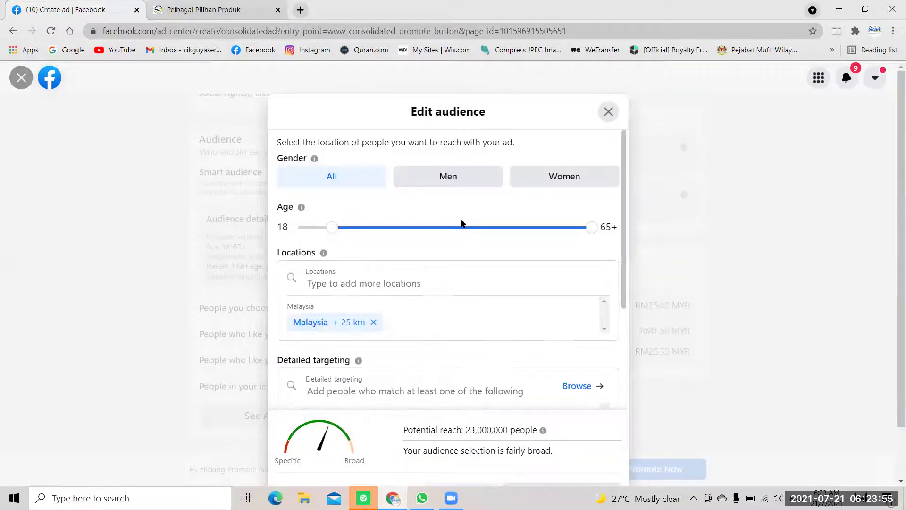
left_click(615, 113)
left_click(588, 243)
left_click(611, 117)
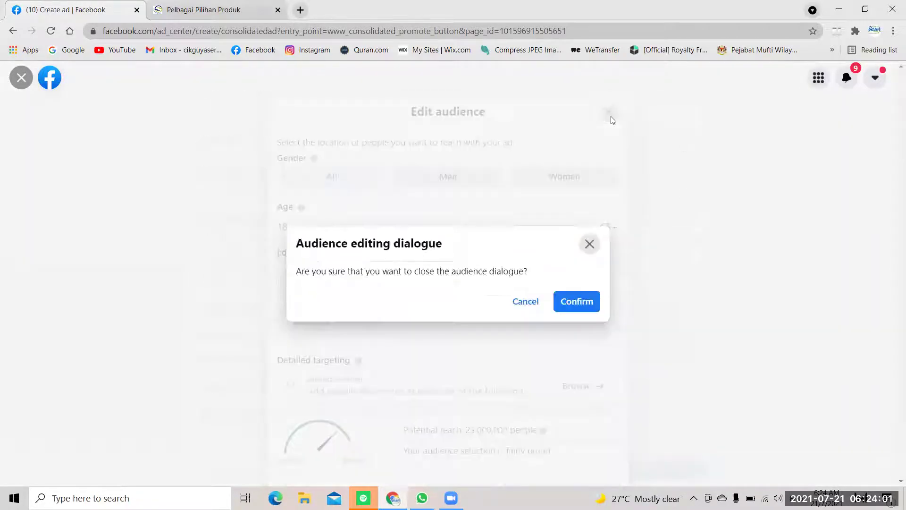
left_click(530, 302)
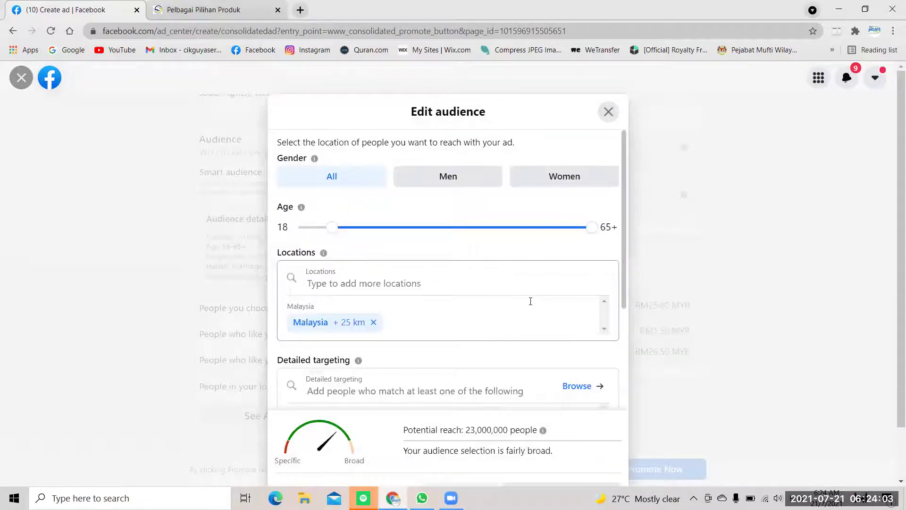
left_click(608, 112)
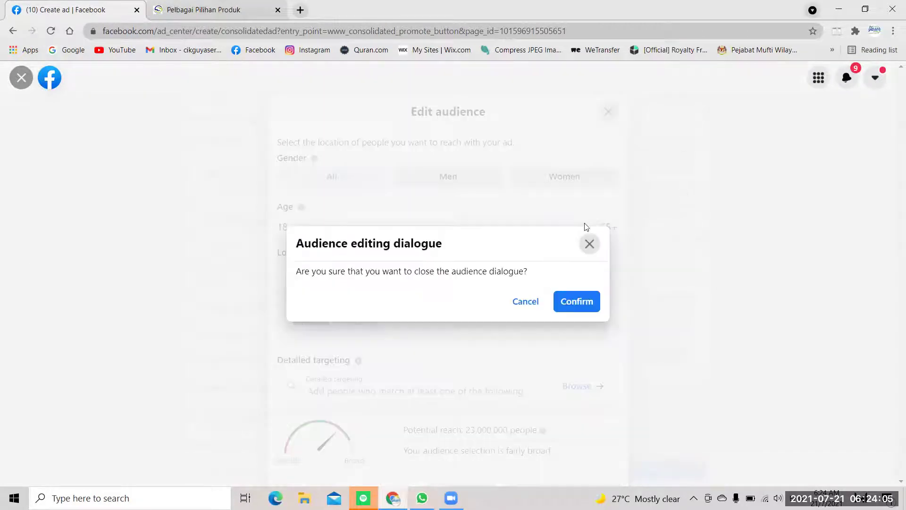
left_click(564, 307)
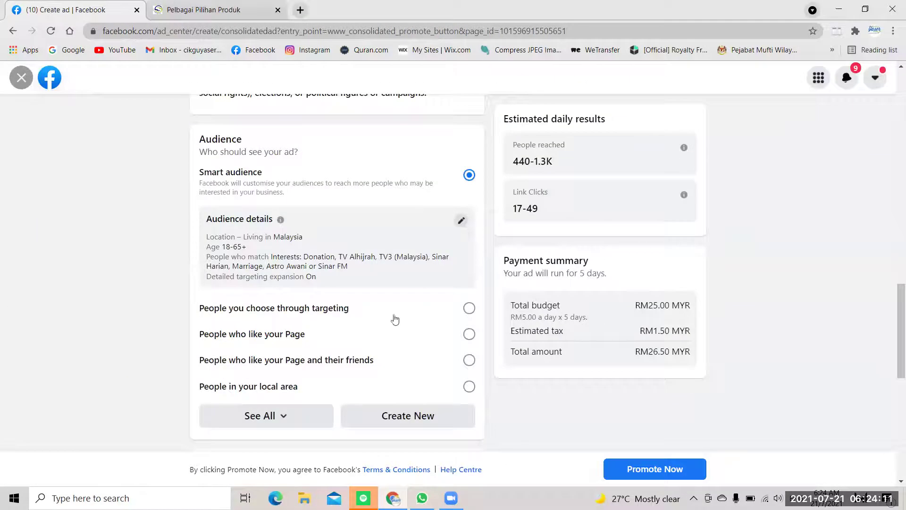
Start creating a new audience for the ad and name it "promote website".
left_click(411, 417)
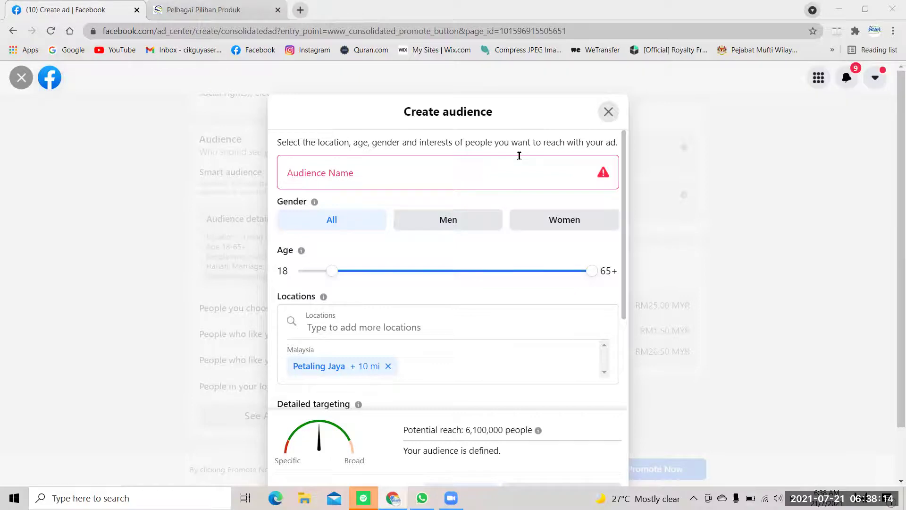
left_click(336, 174)
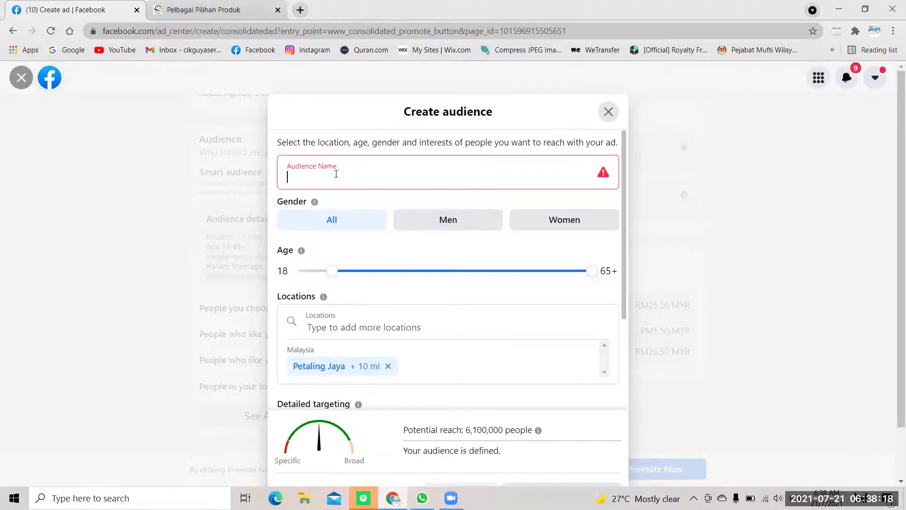
type("prom")
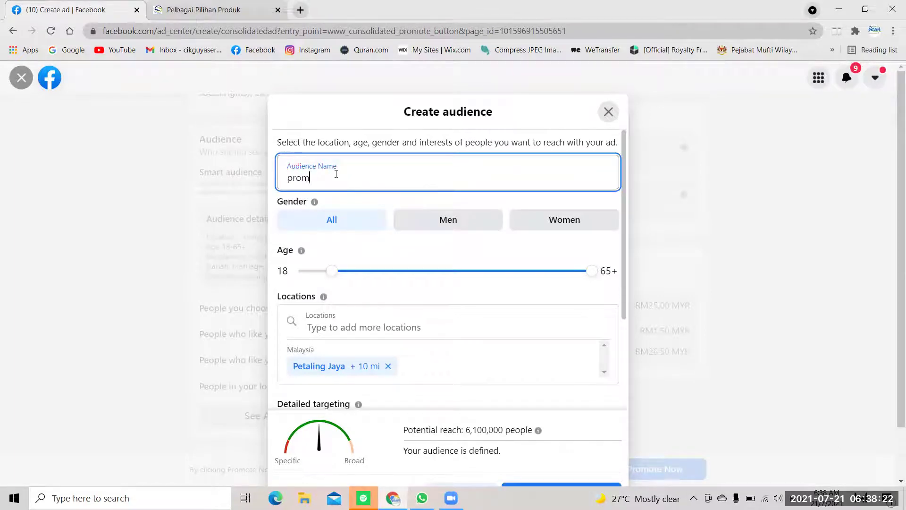
type("ote website")
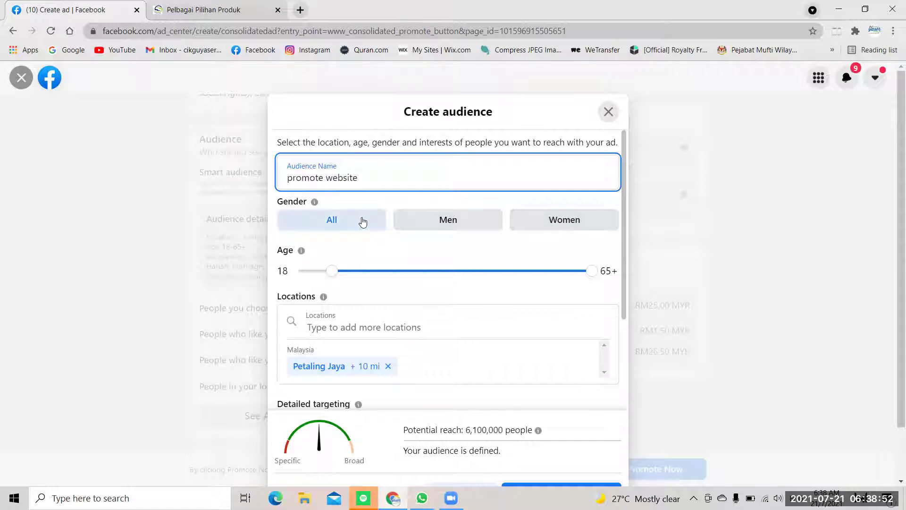
Try Women as the new audience's gender, return it to All, and set the age range to 35–55.
left_click(563, 229)
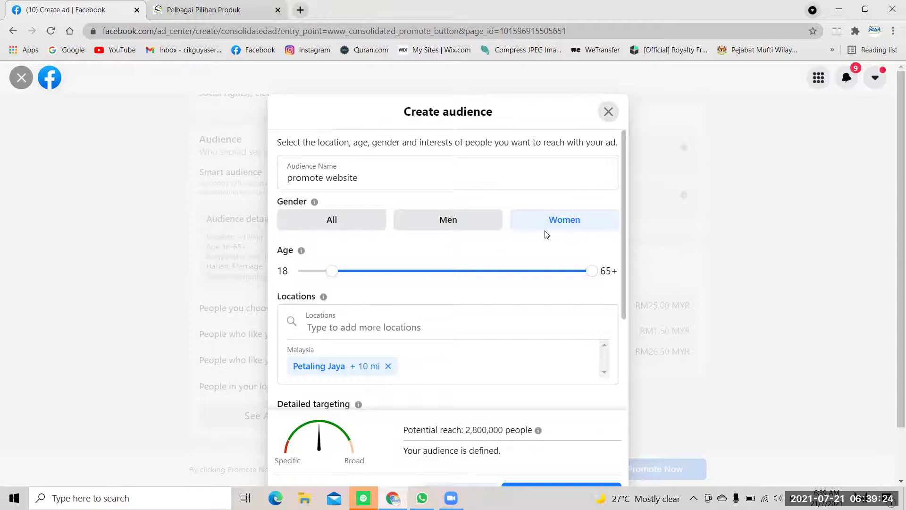
left_click(350, 226)
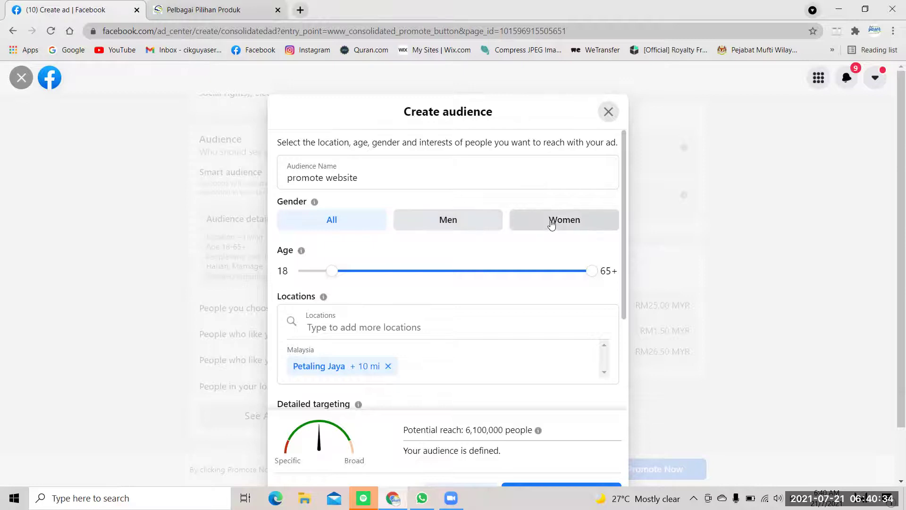
left_click(352, 273)
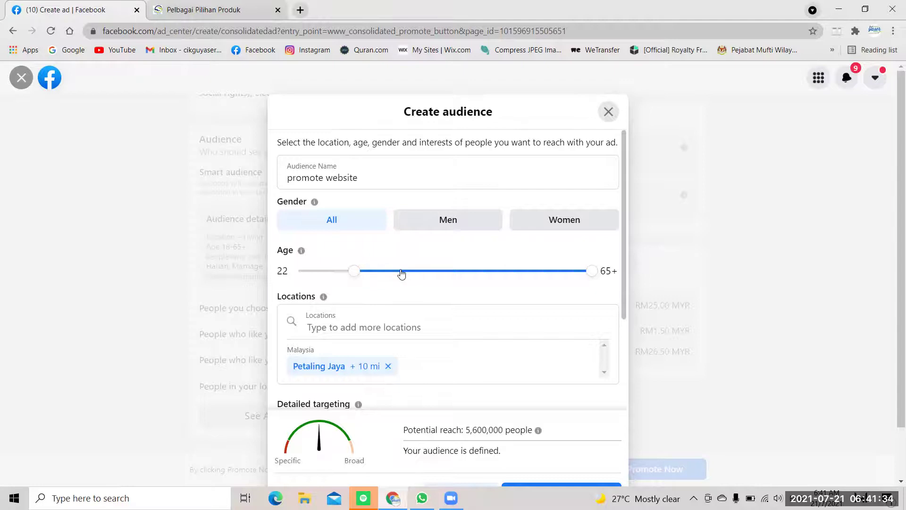
left_click_drag(401, 273, 426, 276)
left_click_drag(534, 273, 540, 274)
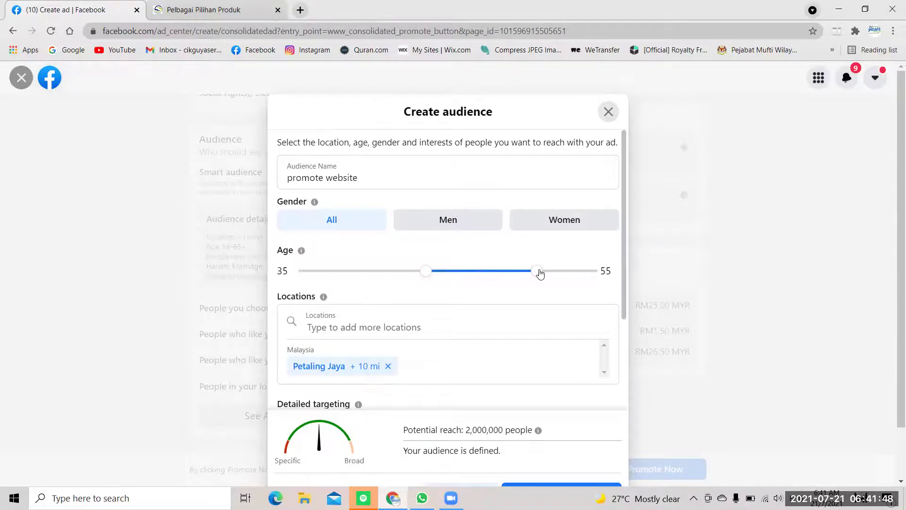
Show the location map for the new audience and remove Petaling Jaya from its locations.
scroll(540, 271, "down", 2)
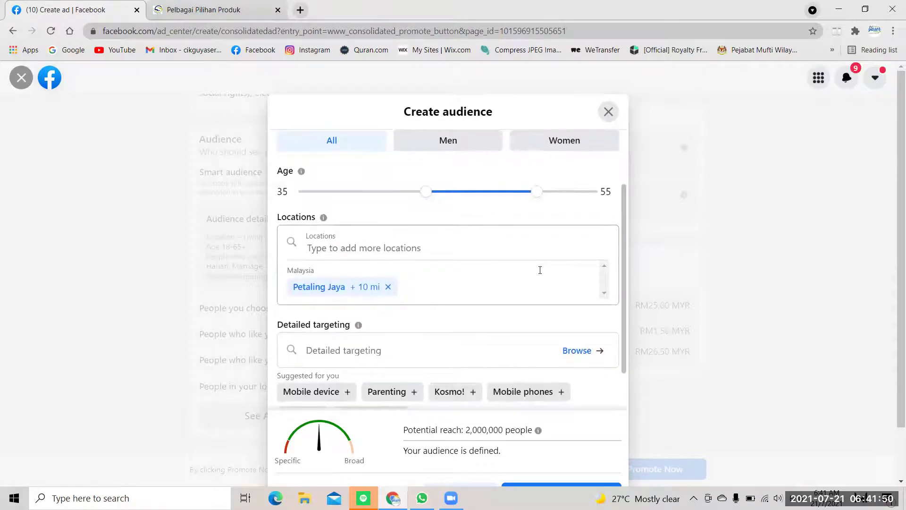
left_click(385, 252)
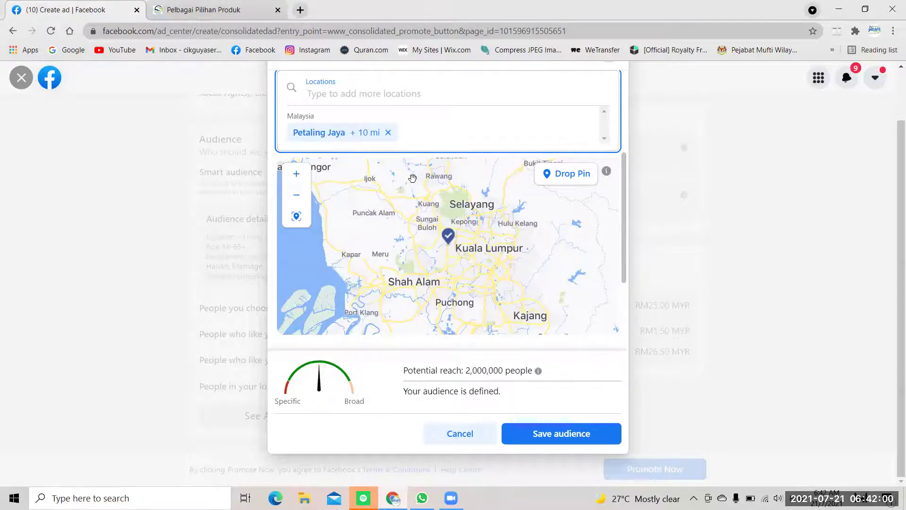
left_click(559, 184)
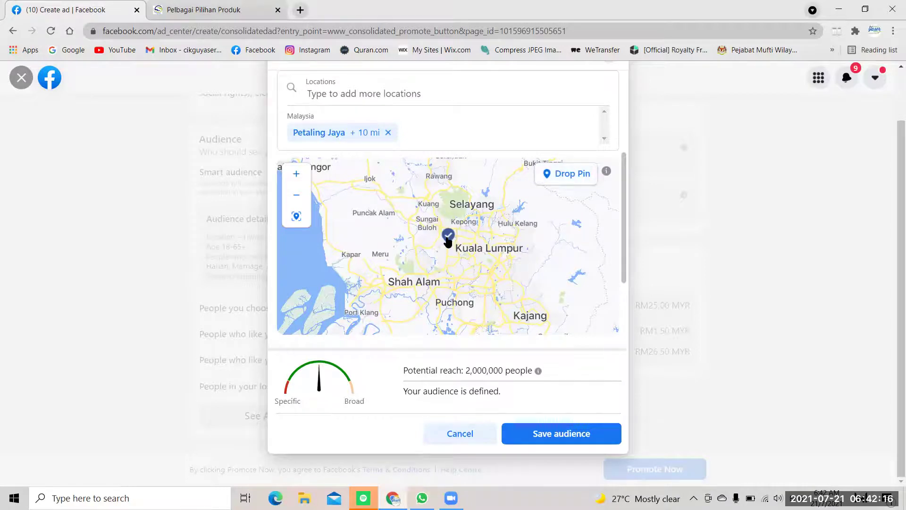
left_click(549, 178)
left_click(388, 133)
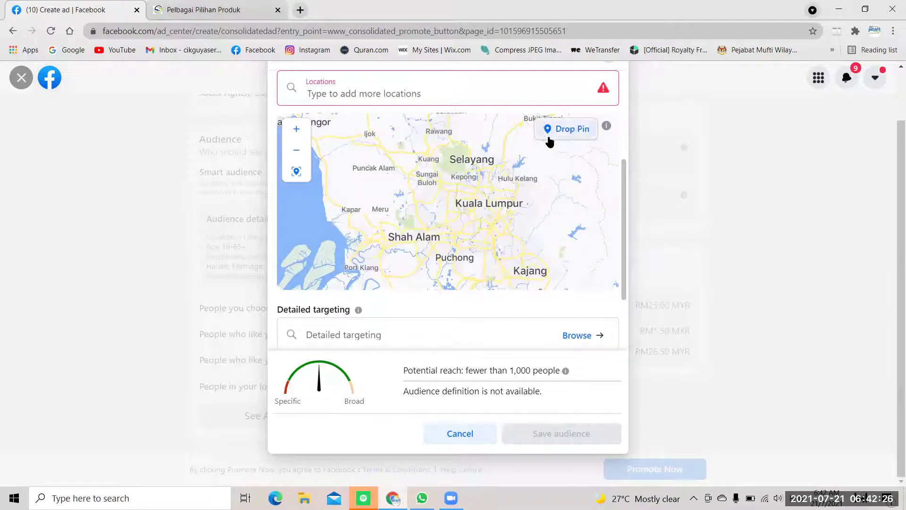
Add a location to the new audience by dropping a pin on Shah Alam on the map.
double_click(477, 201)
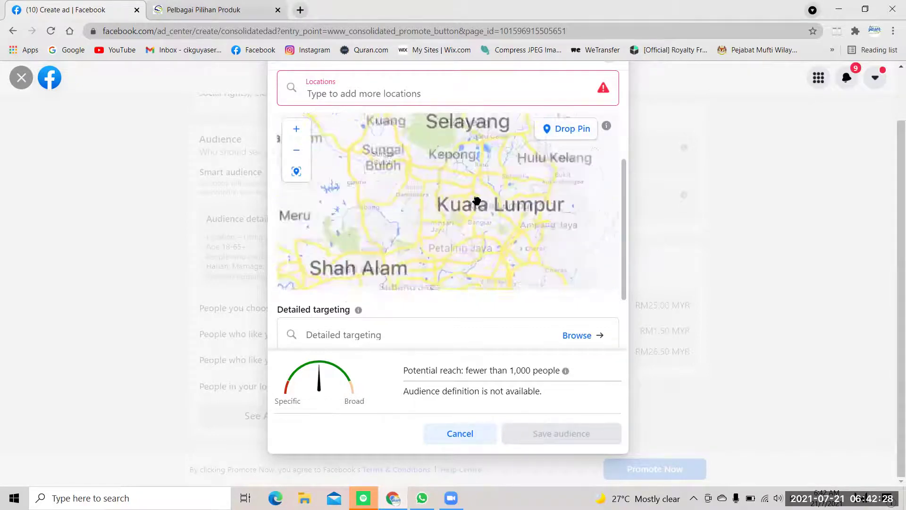
left_click(547, 132)
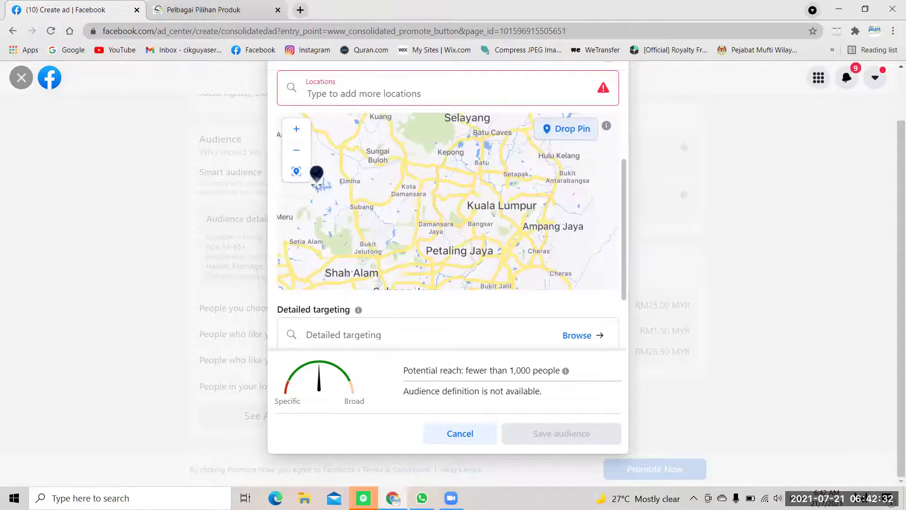
left_click(559, 134)
left_click(553, 133)
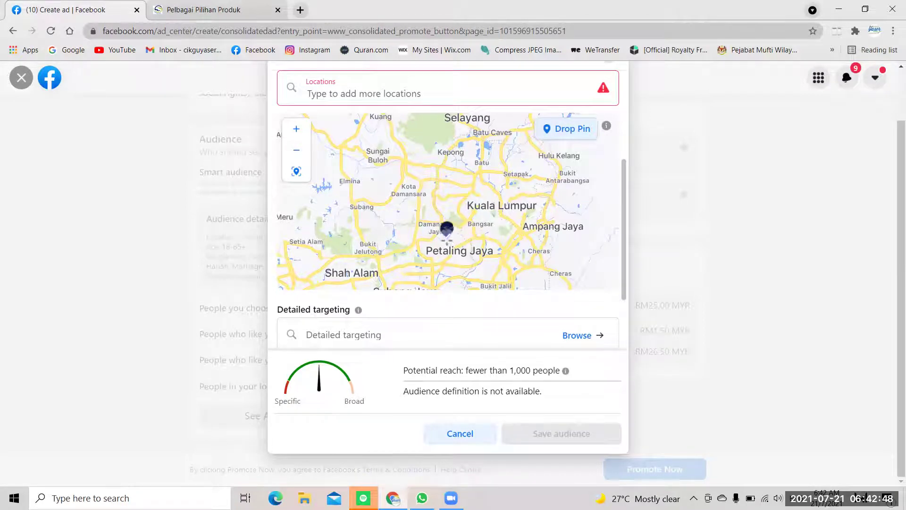
left_click(349, 273)
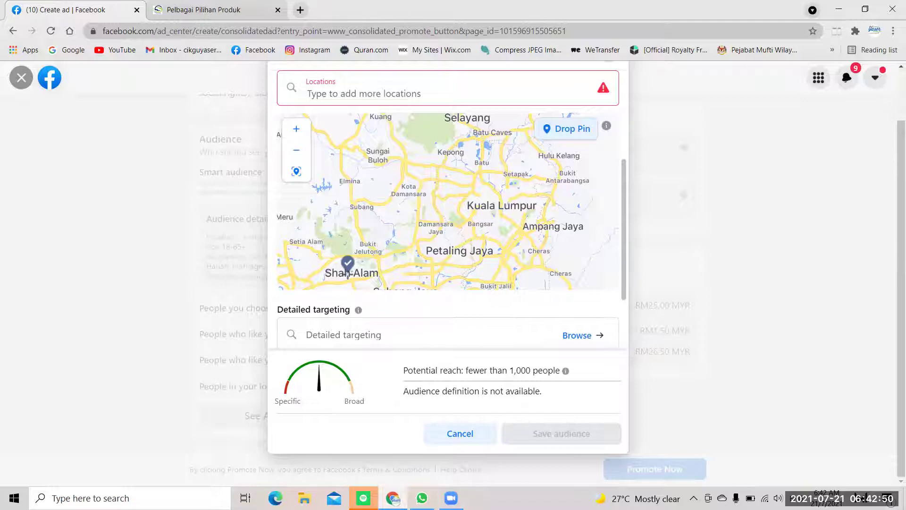
left_click(348, 264)
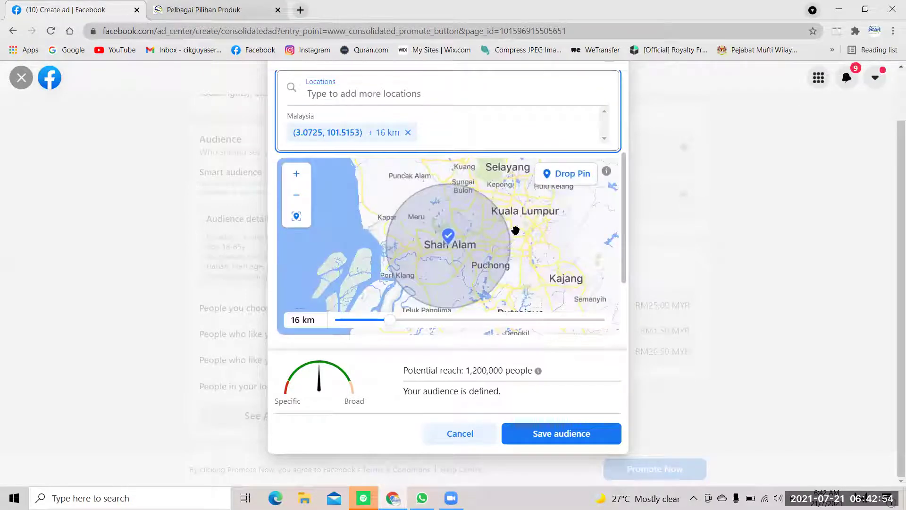
Try radii of 1 km and 7 km around the Shah Alam pin, then set its radius to 10 km.
scroll(518, 230, "down", 3)
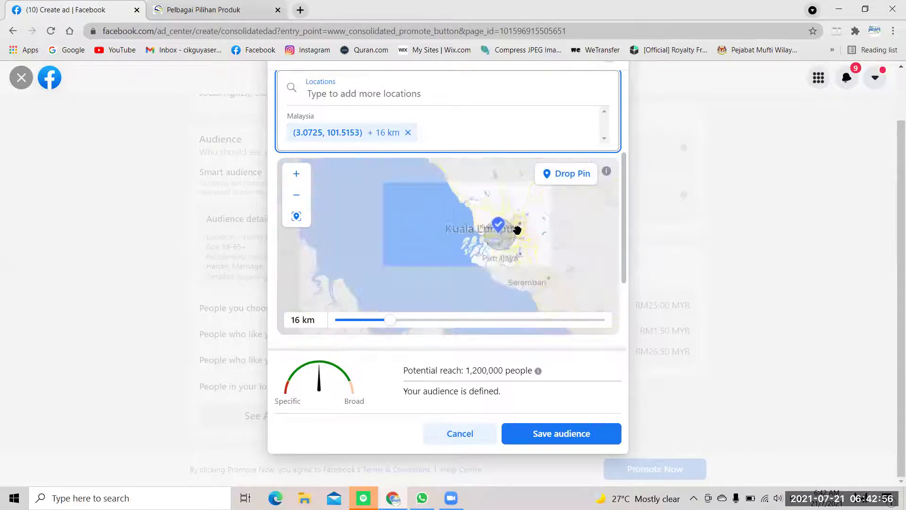
scroll(516, 233, "up", 4)
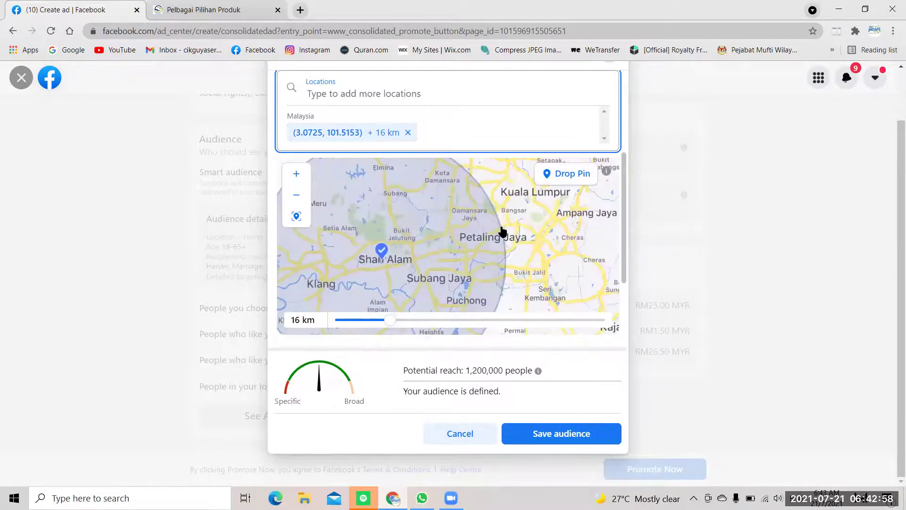
scroll(502, 232, "down", 3)
scroll(503, 232, "up", 3)
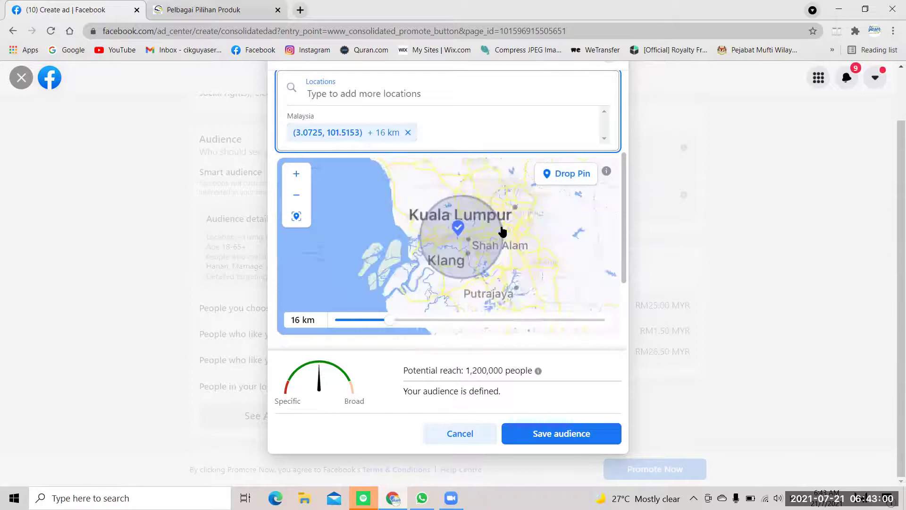
scroll(503, 231, "down", 3)
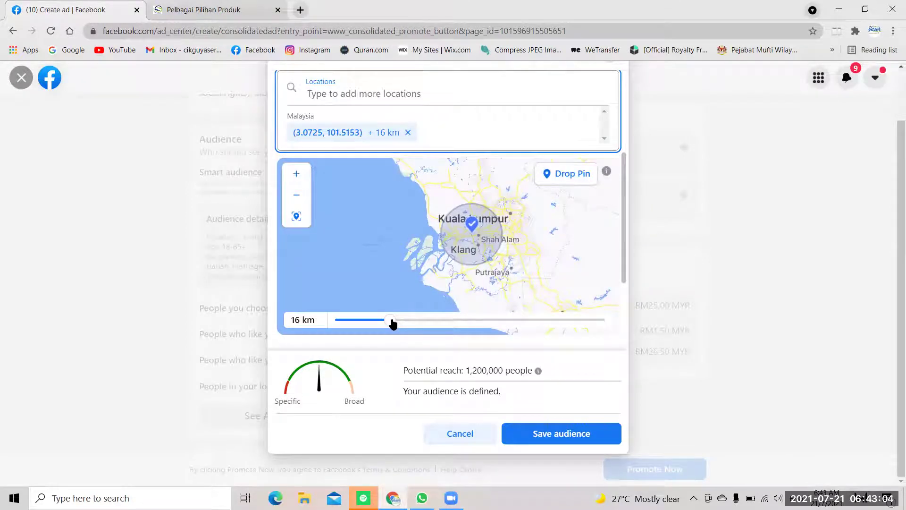
left_click_drag(390, 321, 298, 319)
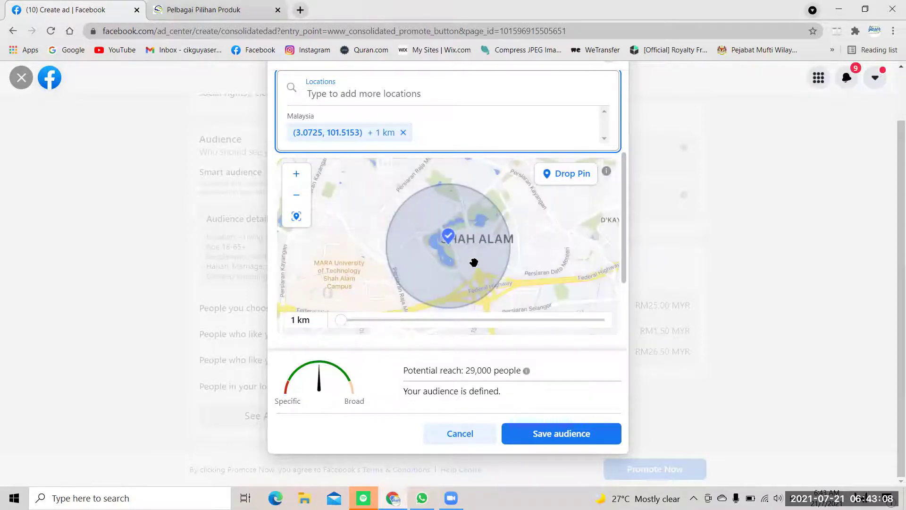
left_click(358, 323)
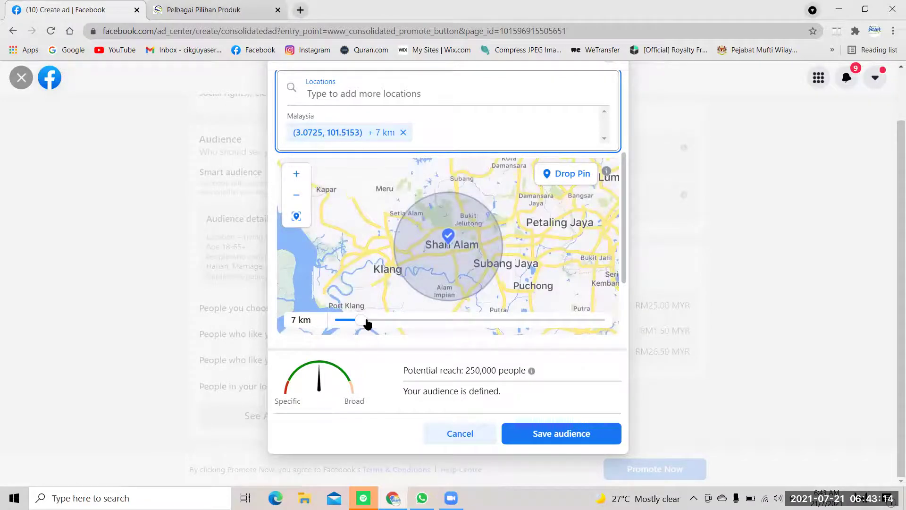
left_click(367, 324)
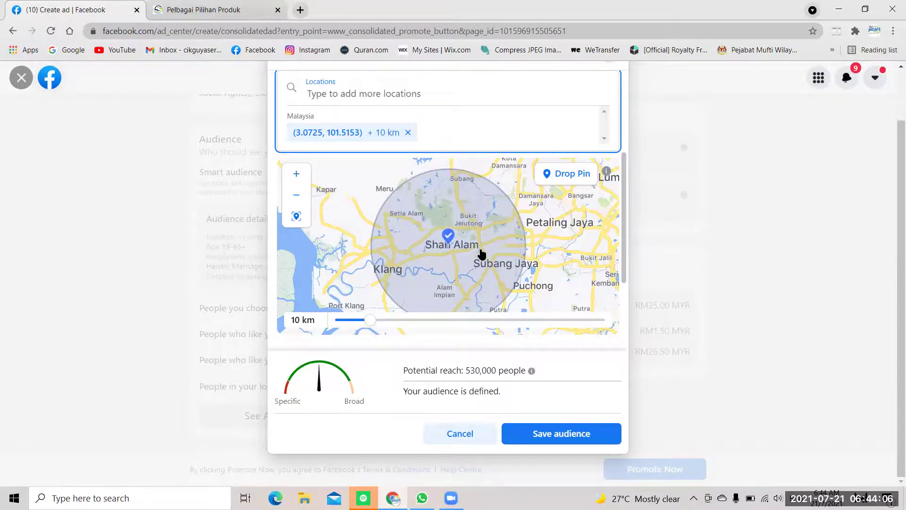
Reduce the Shah Alam pin's radius to 1 km and inspect the covered area on the map.
scroll(481, 254, "down", 2)
scroll(482, 254, "up", 3)
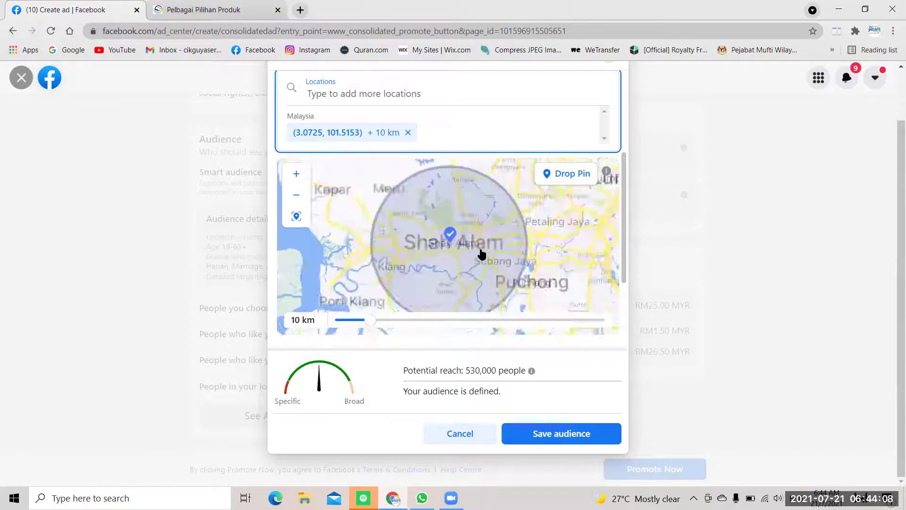
scroll(480, 253, "down", 1)
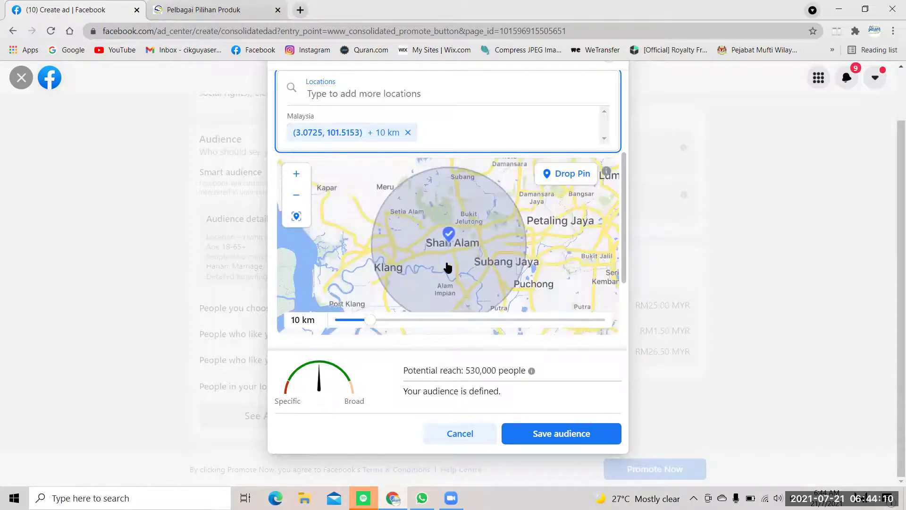
left_click_drag(370, 326, 340, 325)
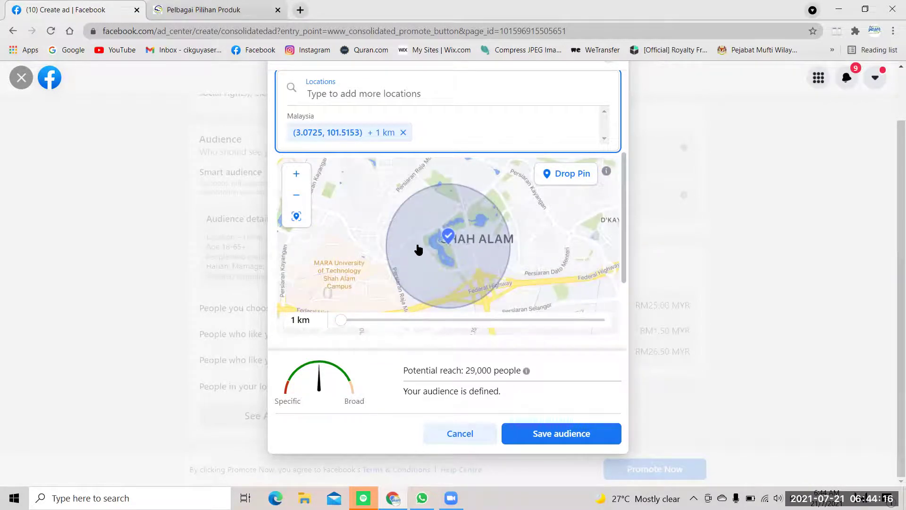
scroll(440, 215, "down", 3)
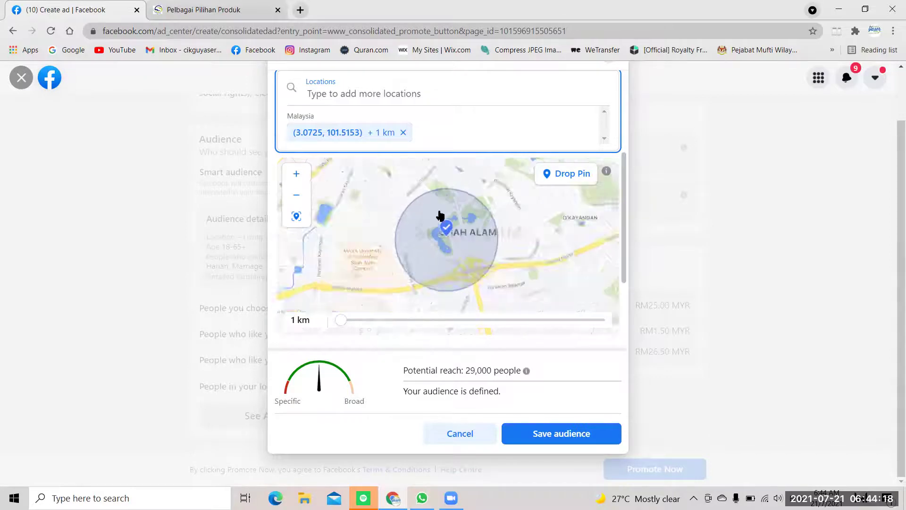
scroll(439, 215, "down", 1)
scroll(440, 215, "up", 3)
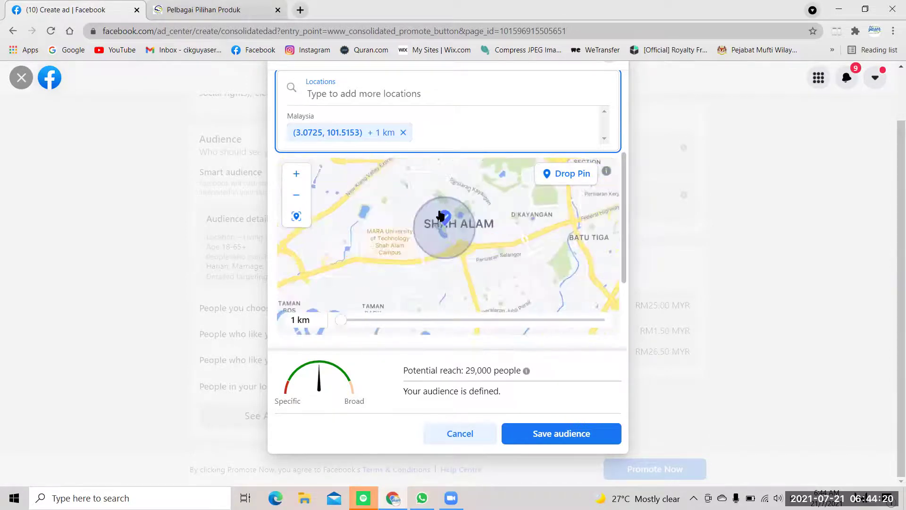
Remove the Shah Alam pin from the audience locations and drop a new pin beside Subang Jaya.
left_click(402, 132)
scroll(512, 203, "up", 2)
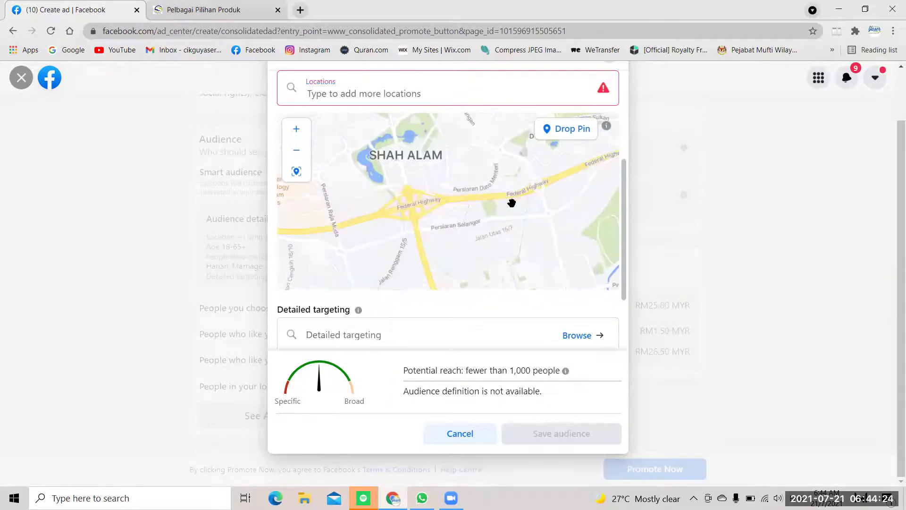
scroll(511, 203, "down", 4)
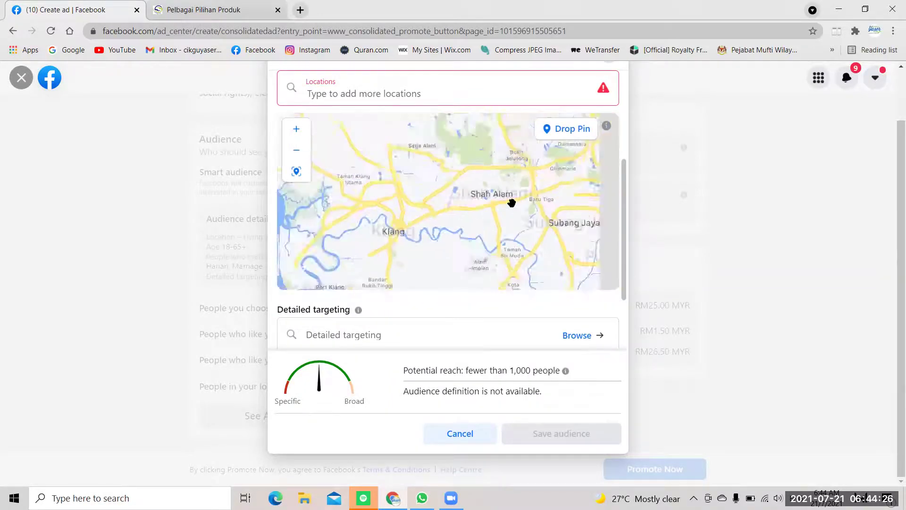
scroll(512, 203, "up", 3)
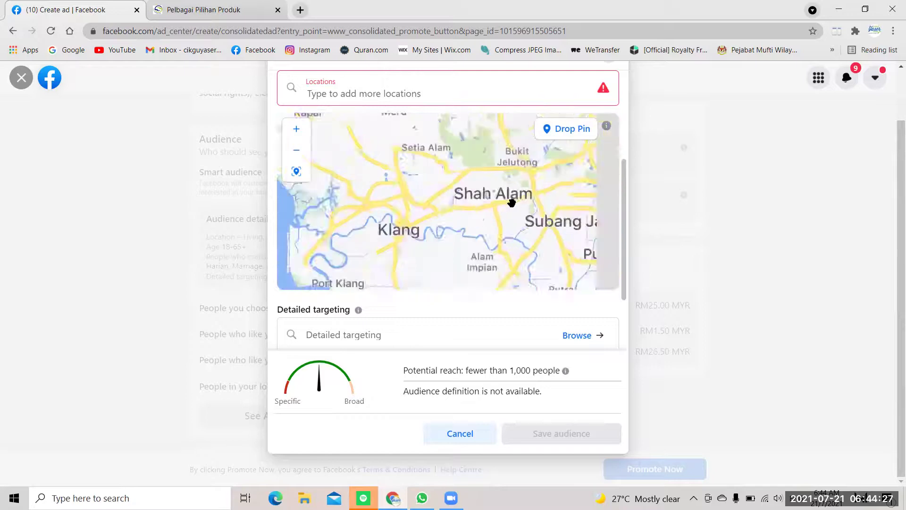
left_click(557, 134)
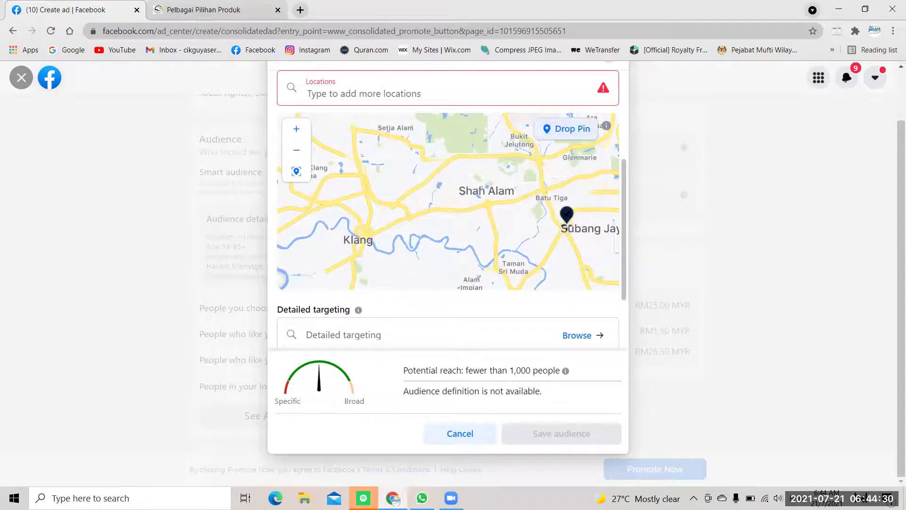
left_click(568, 213)
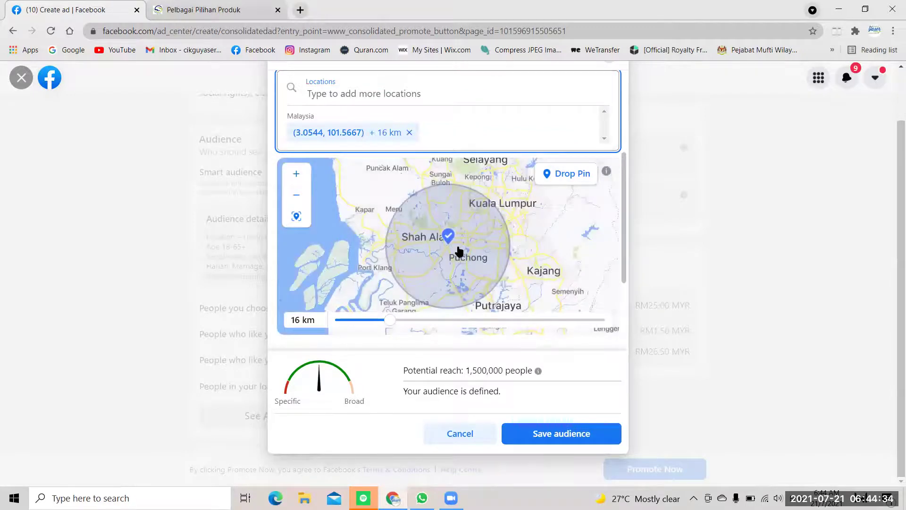
Set the radius around the Subang Jaya pin to 3 km.
scroll(459, 250, "down", 5)
scroll(458, 250, "up", 6)
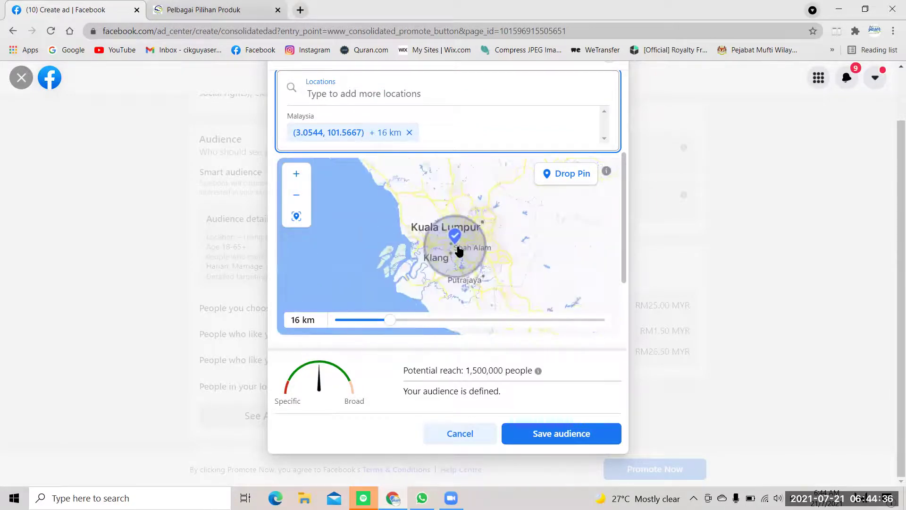
scroll(458, 250, "up", 1)
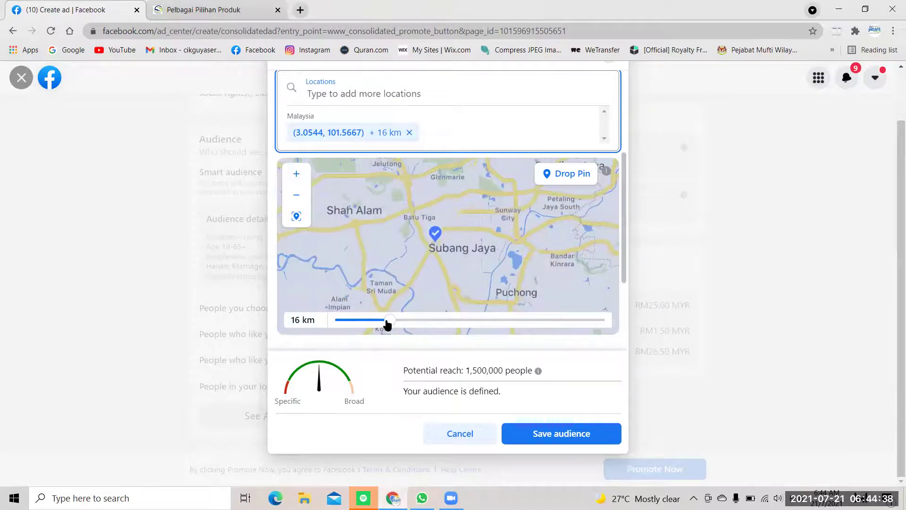
left_click_drag(361, 324, 343, 322)
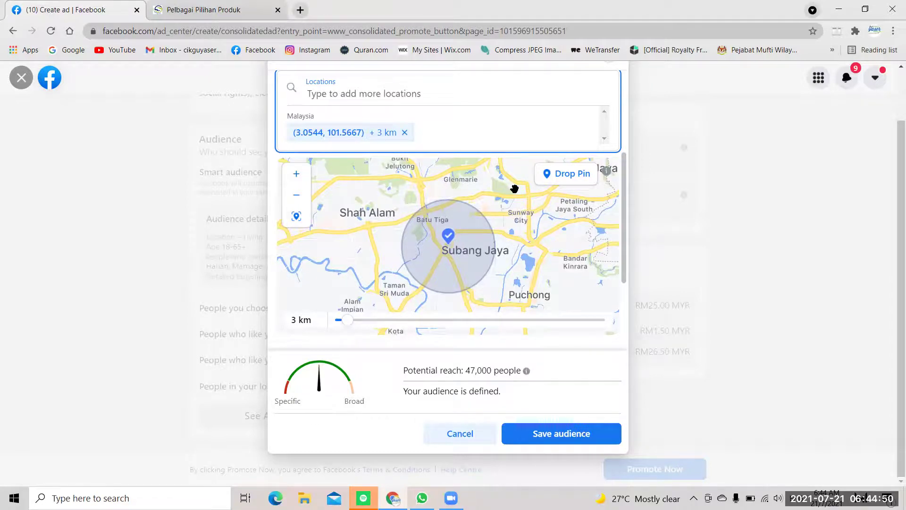
Drop two more location pins on the map, one near Meru and one north of Kuala Lumpur near Selayang.
scroll(515, 189, "up", 3)
scroll(515, 189, "down", 5)
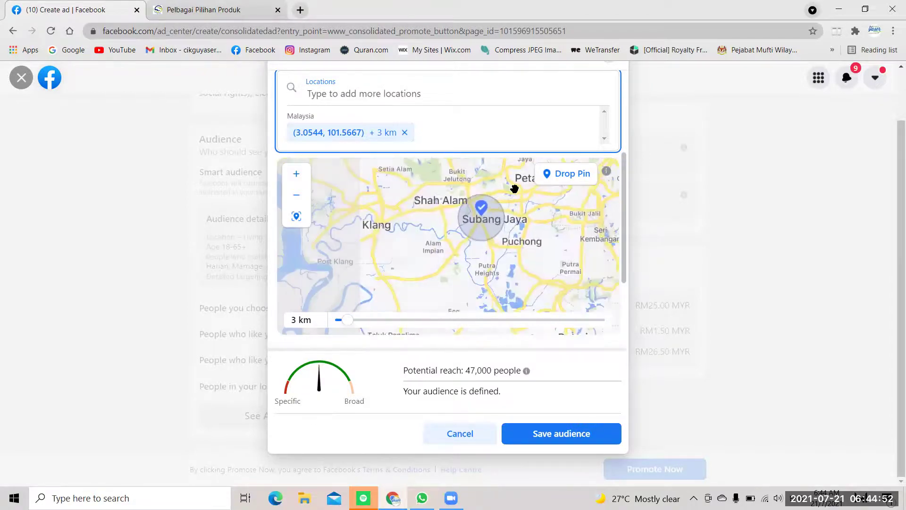
left_click(555, 183)
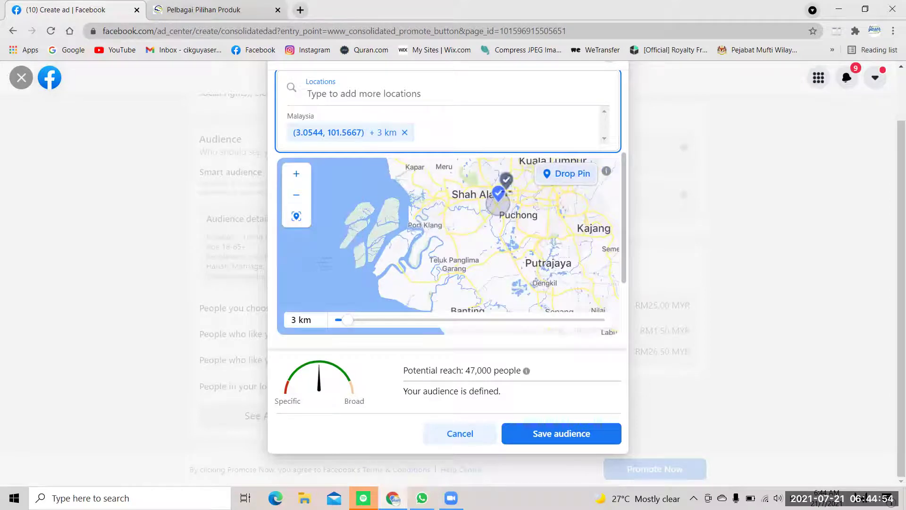
left_click(439, 180)
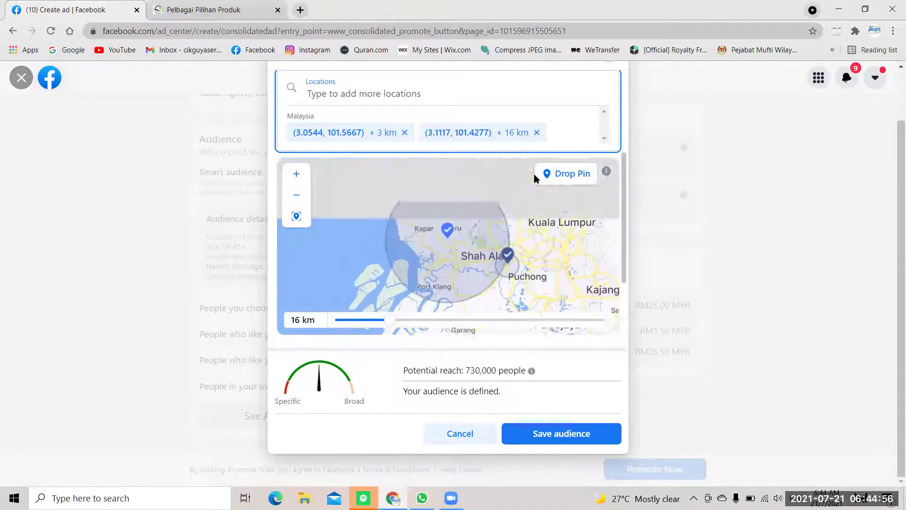
left_click(548, 174)
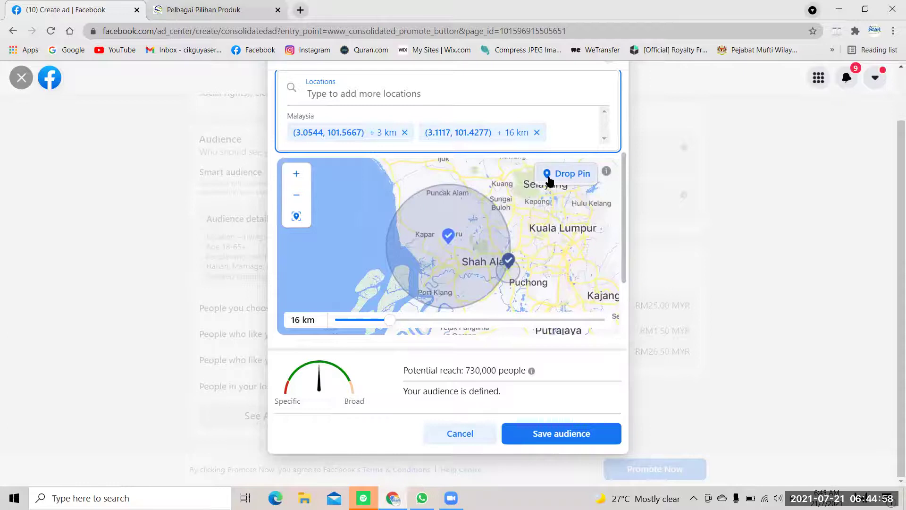
left_click(560, 206)
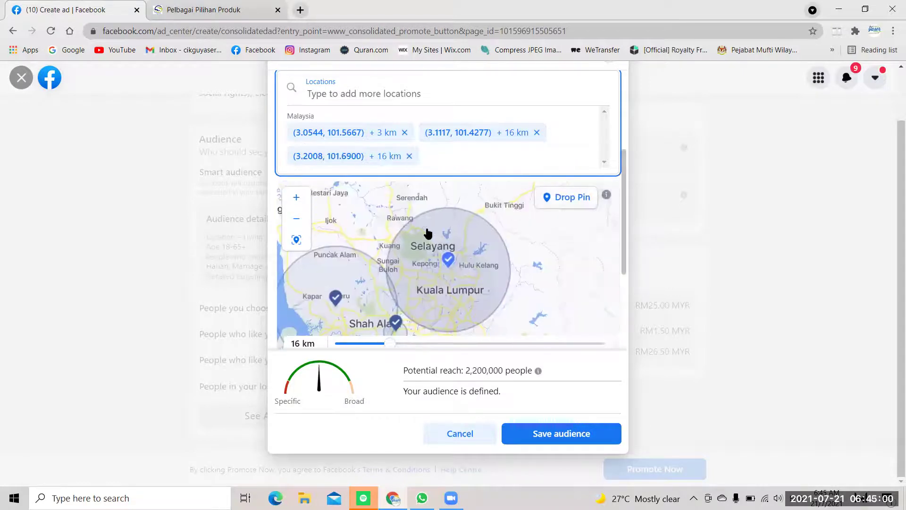
Compare the three pinned areas on the map and remove the pins near Selayang and Meru.
scroll(537, 265, "down", 3)
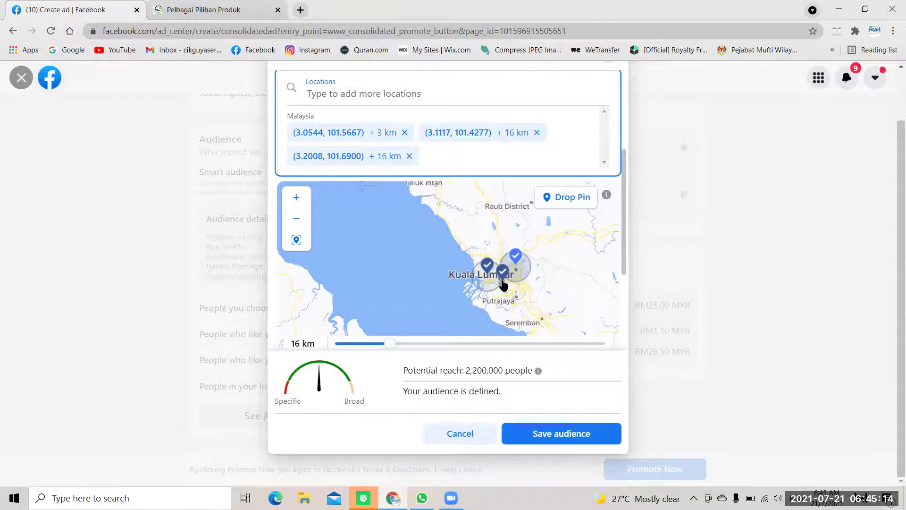
scroll(504, 284, "up", 3)
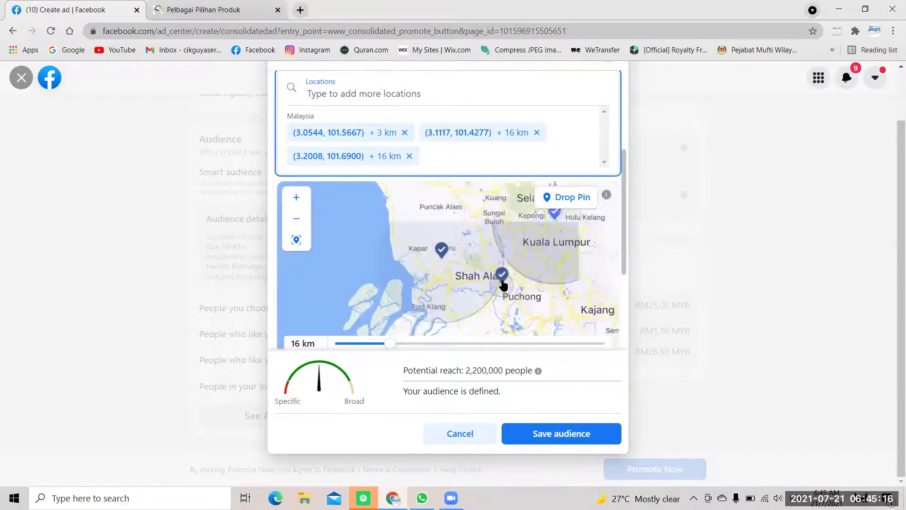
scroll(503, 285, "down", 2)
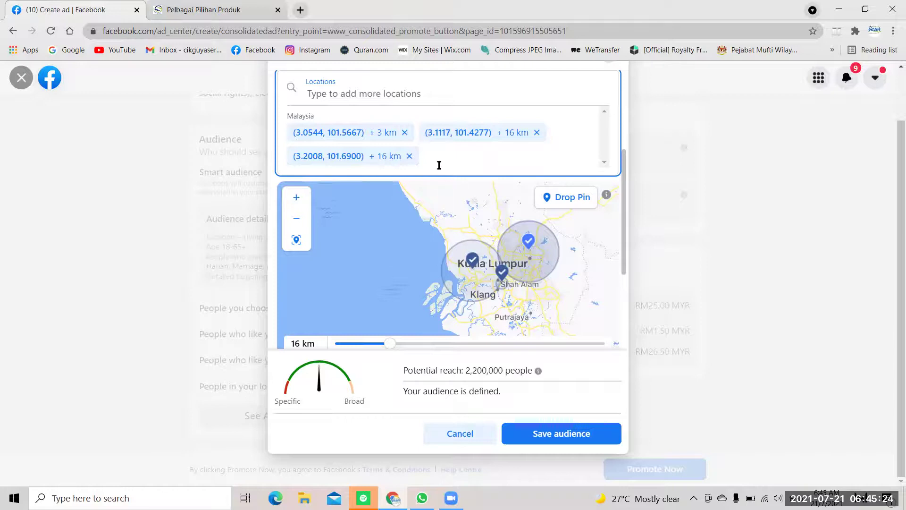
left_click(409, 157)
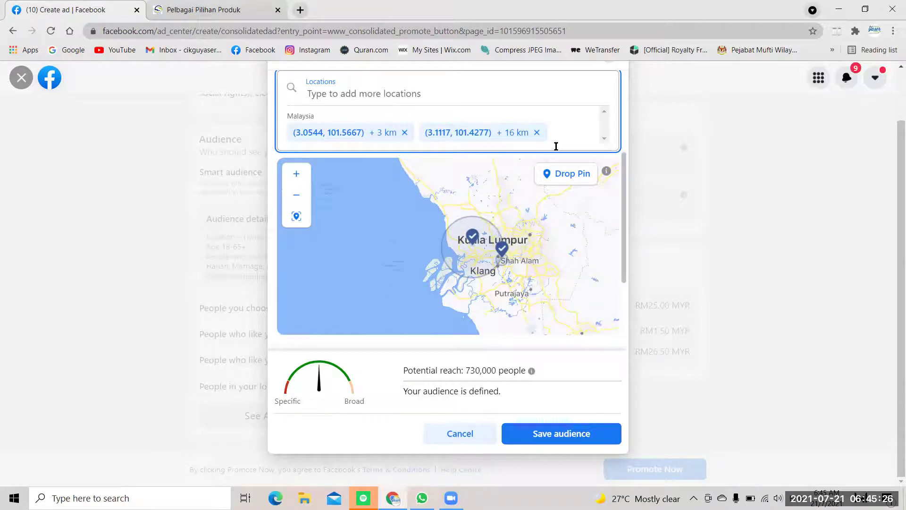
left_click(536, 132)
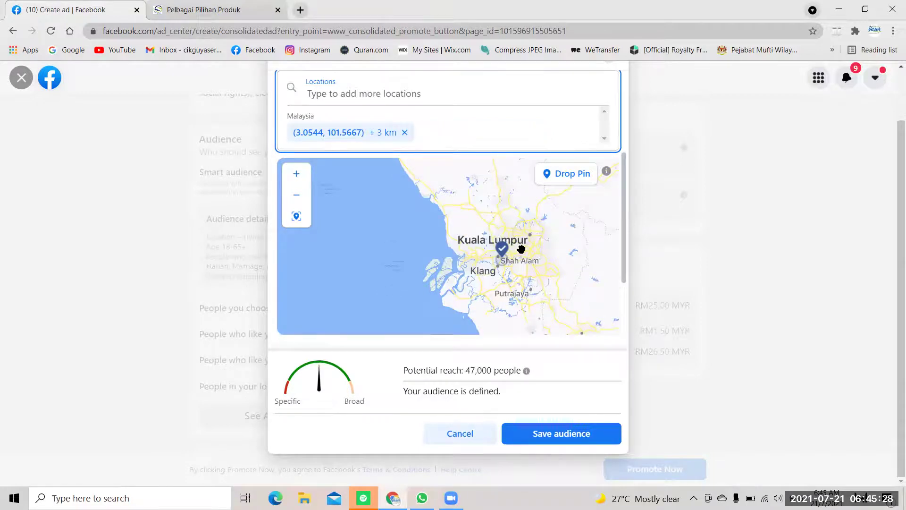
Check the area around the Subang Jaya pin on the map and the detailed targeting suggestions below it.
scroll(522, 249, "up", 2)
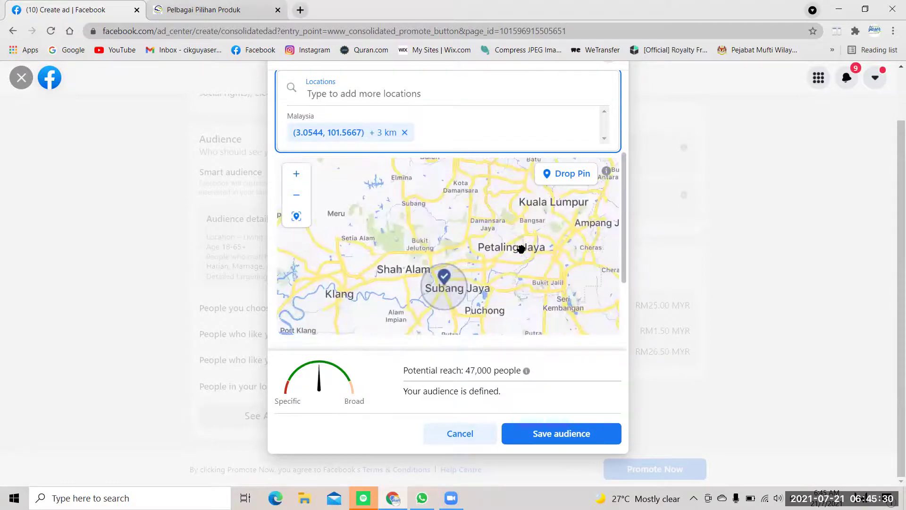
scroll(522, 249, "up", 2)
scroll(425, 325, "down", 3)
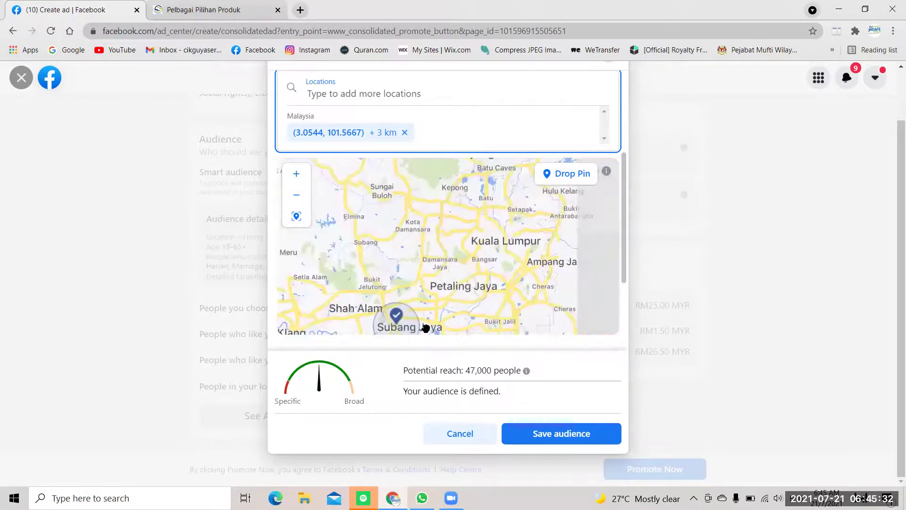
scroll(426, 327, "up", 2)
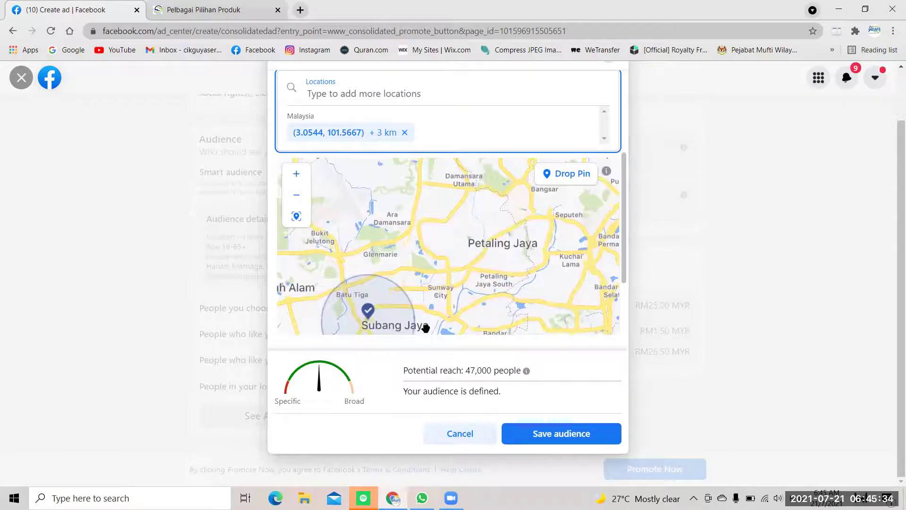
scroll(624, 304, "down", 2)
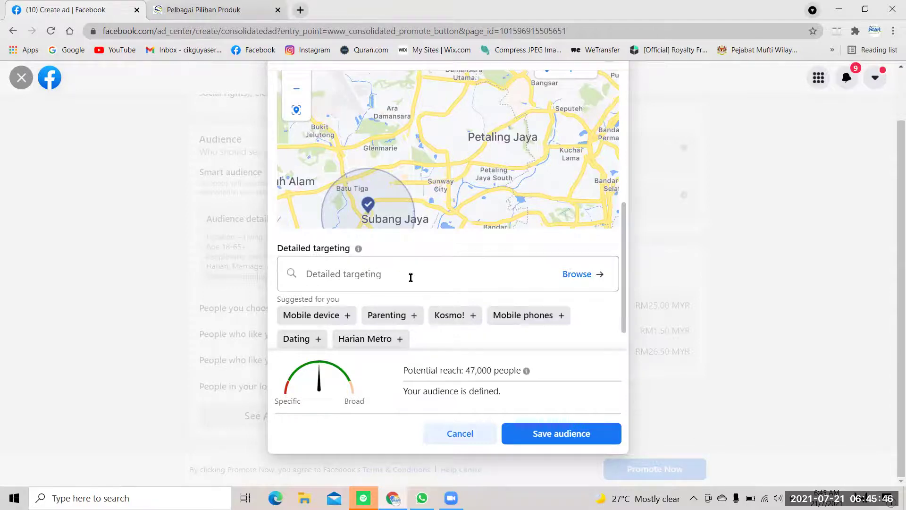
scroll(471, 337, "down", 1)
scroll(471, 337, "up", 1)
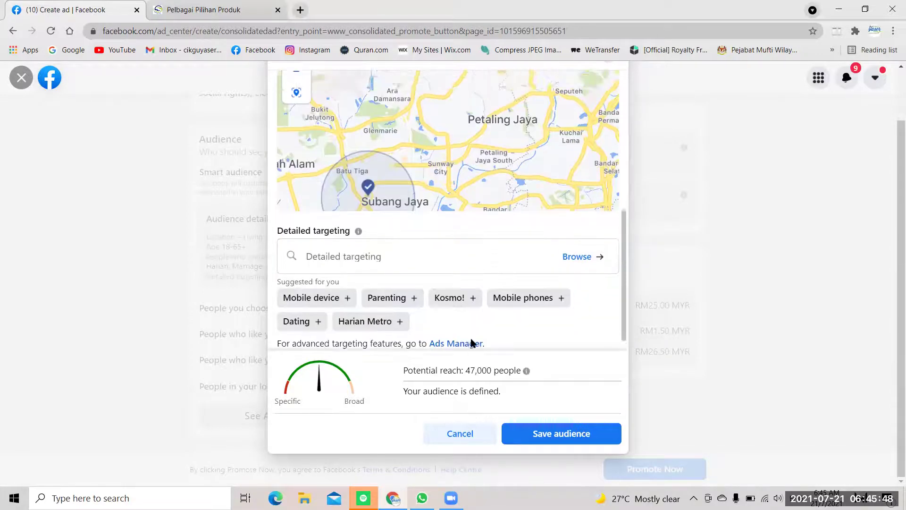
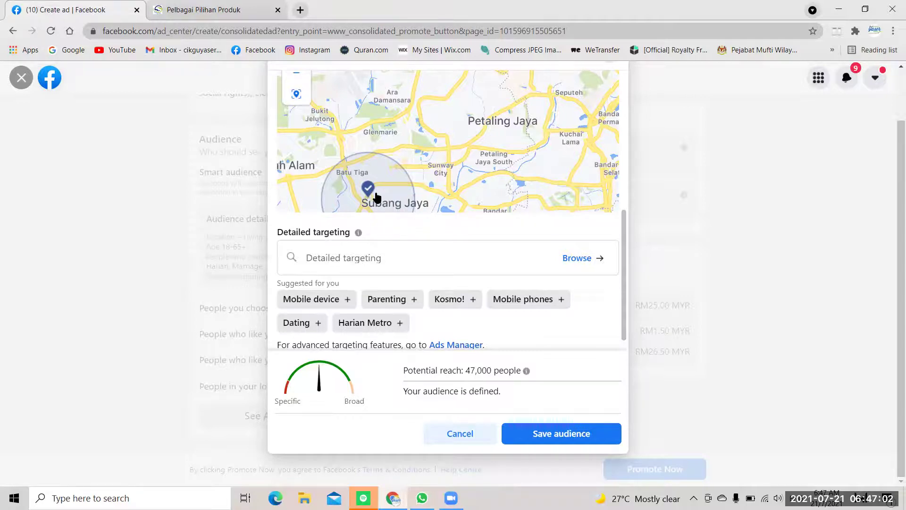
Browse the detailed targeting demographics and examine the Education category, including the full list of education levels.
left_click(577, 258)
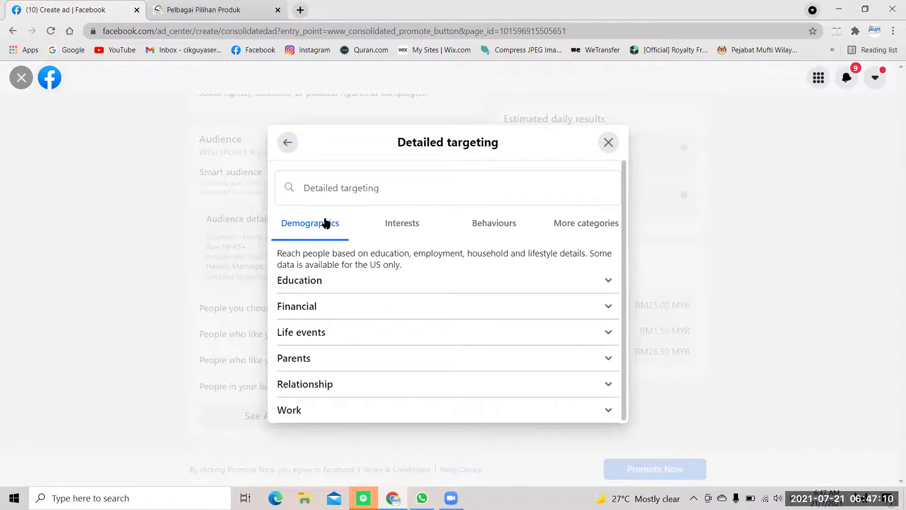
left_click(356, 283)
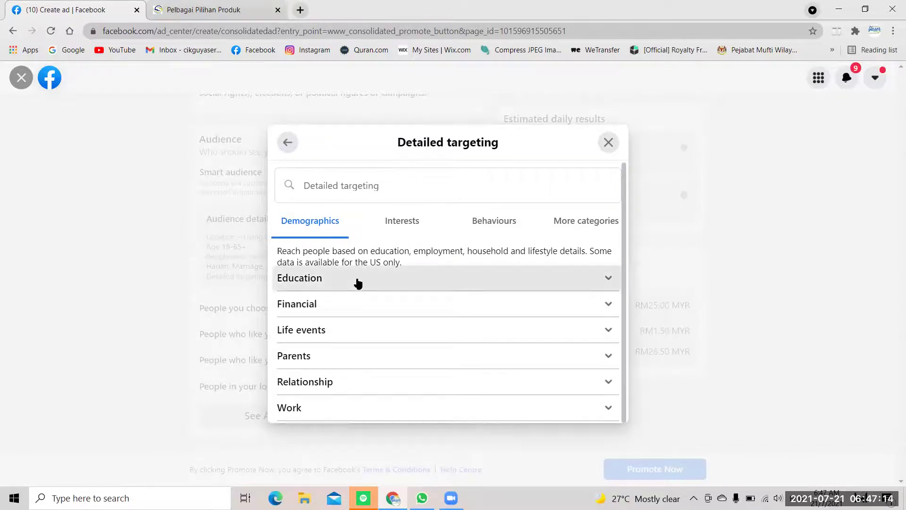
left_click(357, 284)
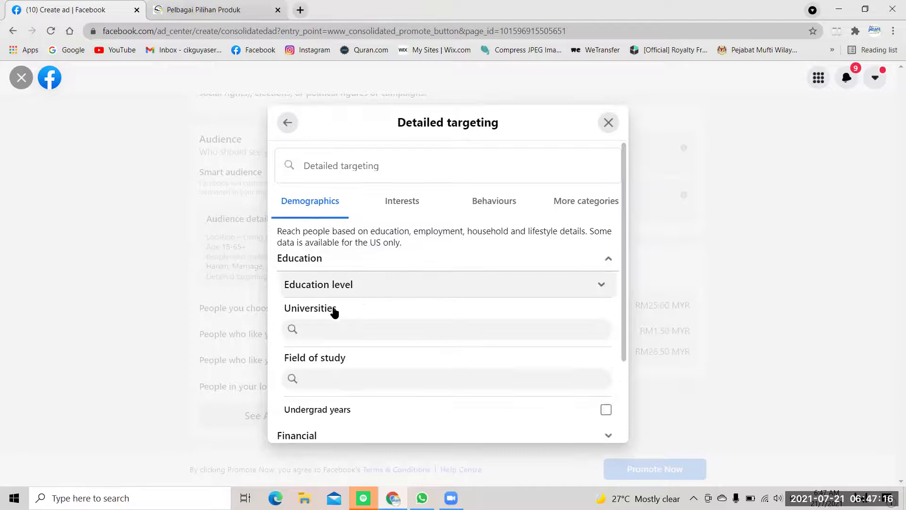
left_click(396, 290)
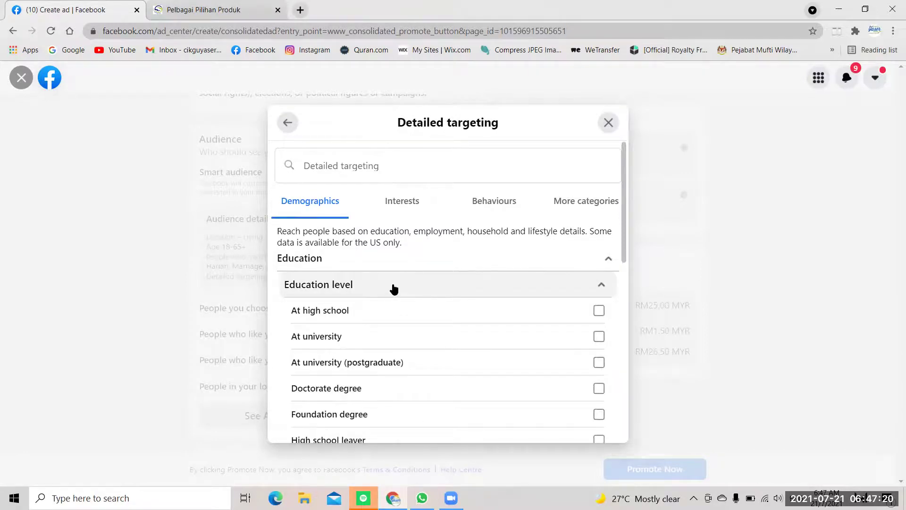
scroll(394, 288, "down", 1)
scroll(395, 288, "down", 2)
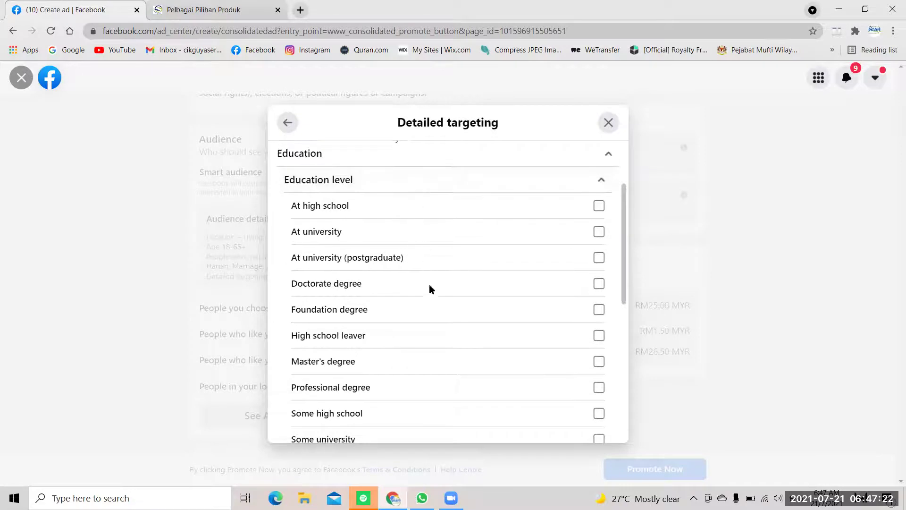
scroll(451, 377, "down", 4)
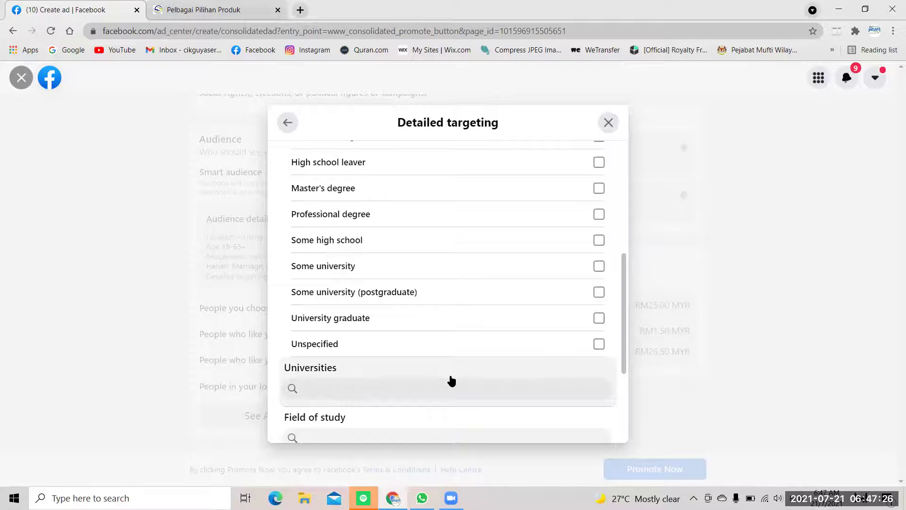
scroll(451, 380, "up", 4)
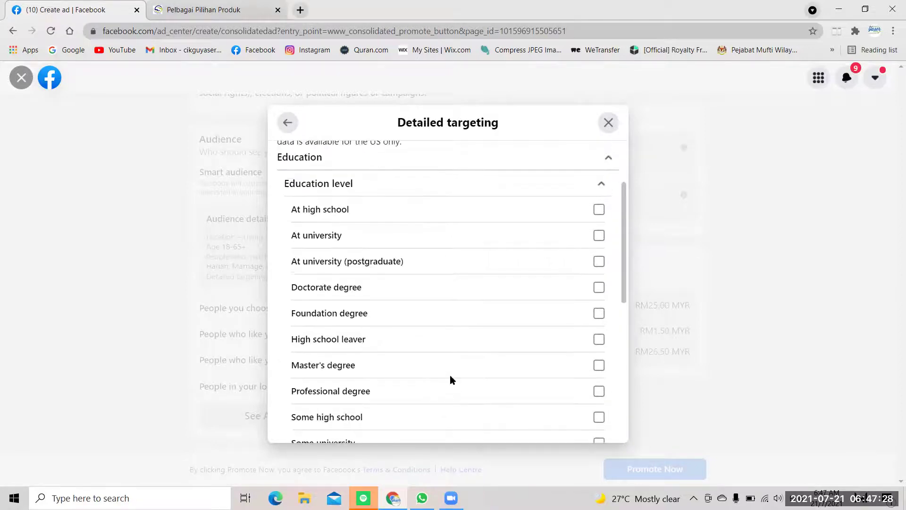
left_click(378, 189)
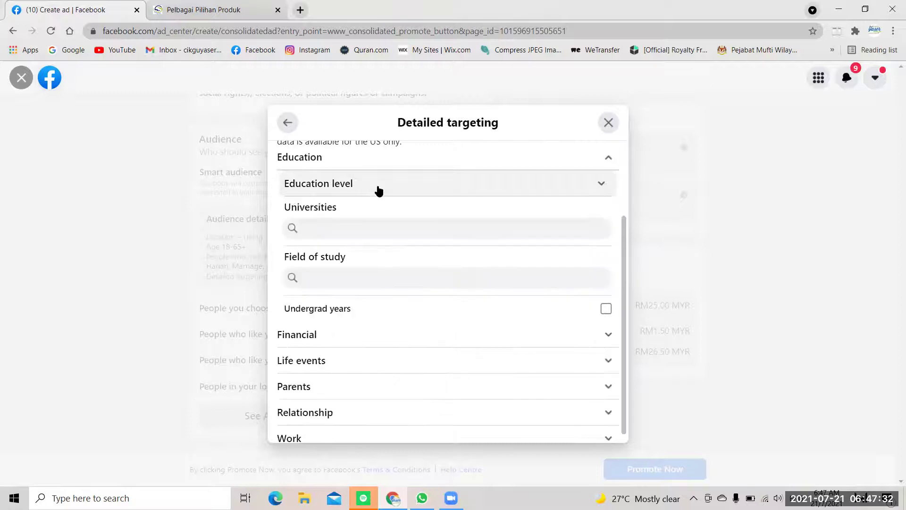
left_click(343, 158)
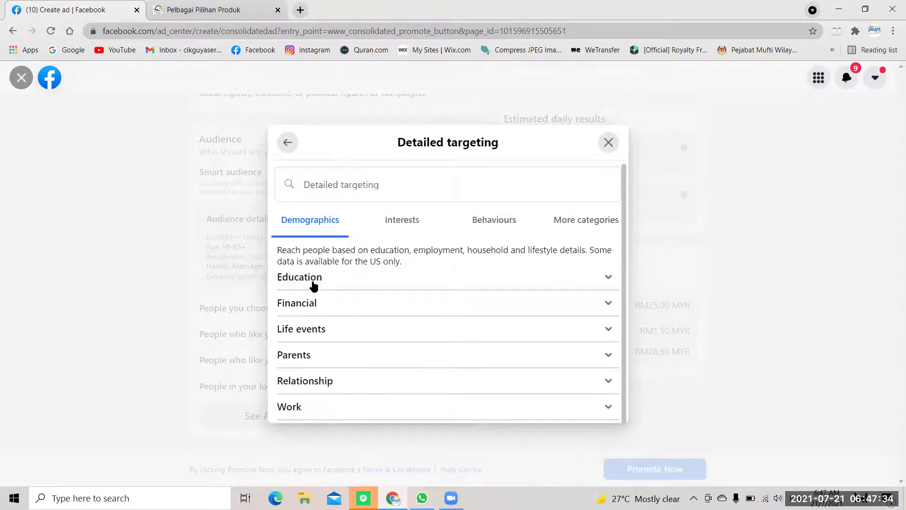
Examine the household income options in the Financial demographics, then collapse that category.
left_click(333, 308)
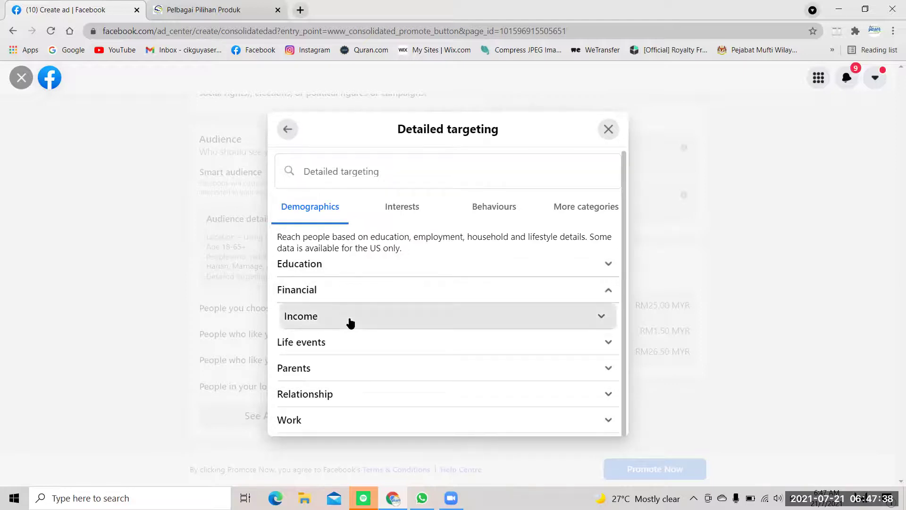
left_click(349, 320)
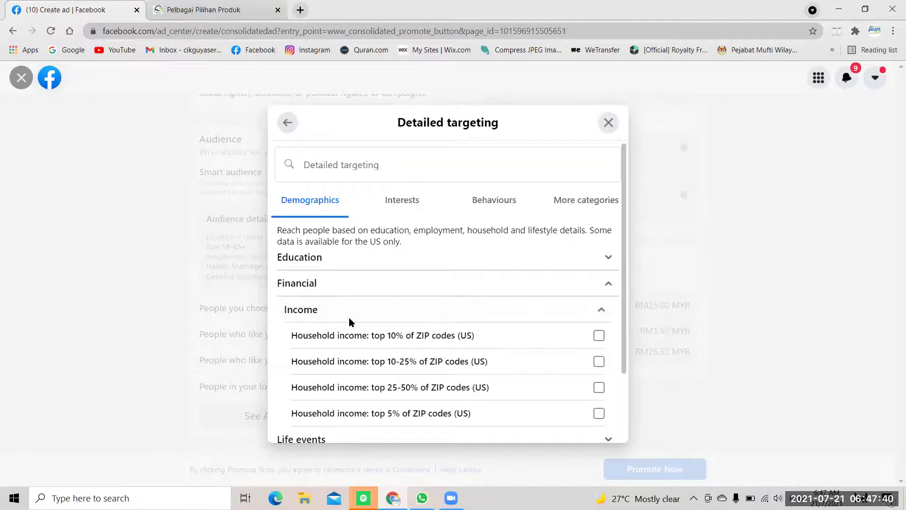
scroll(350, 320, "down", 2)
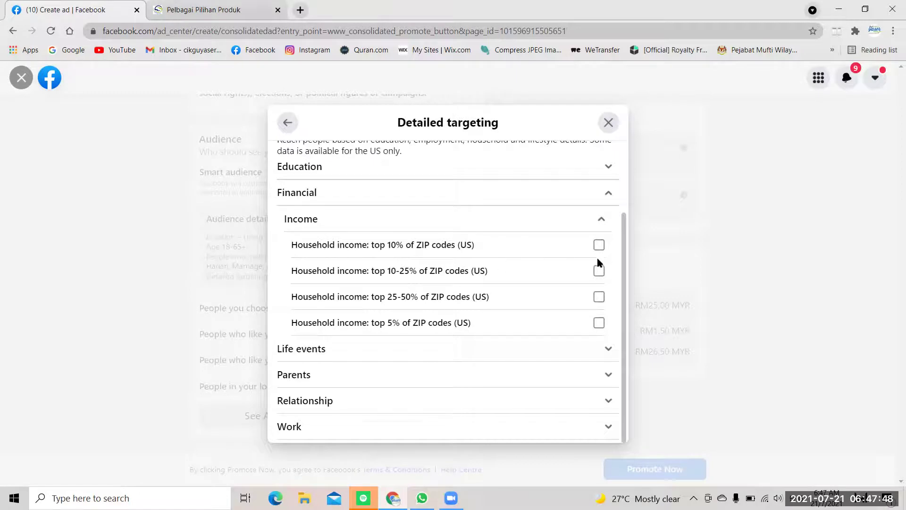
scroll(489, 259, "up", 2)
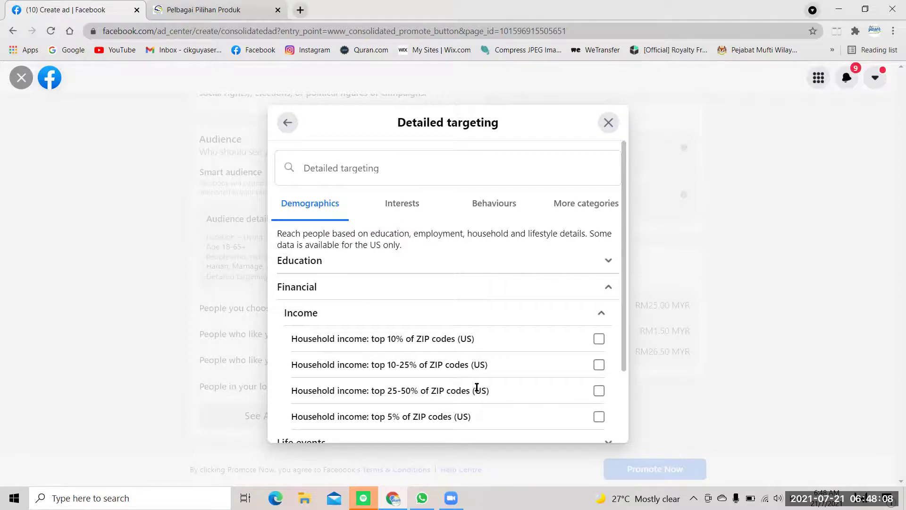
scroll(398, 297, "down", 2)
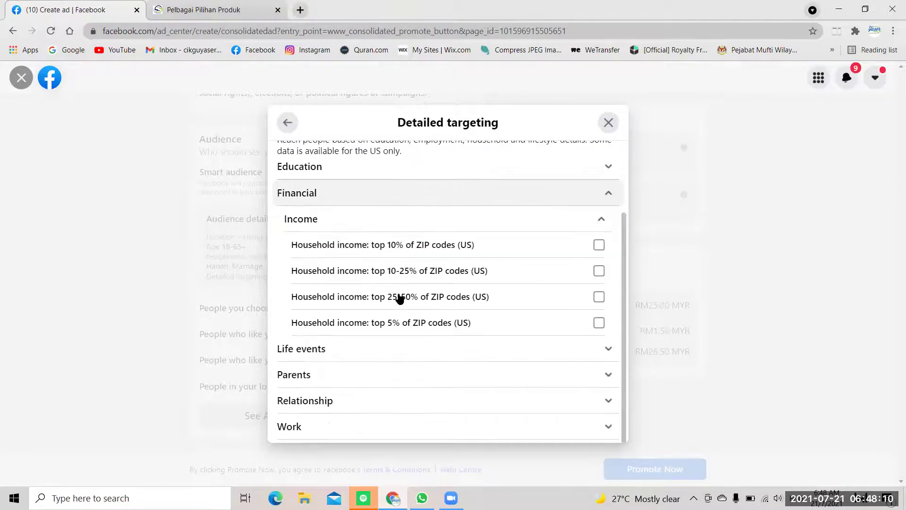
scroll(433, 236, "up", 1)
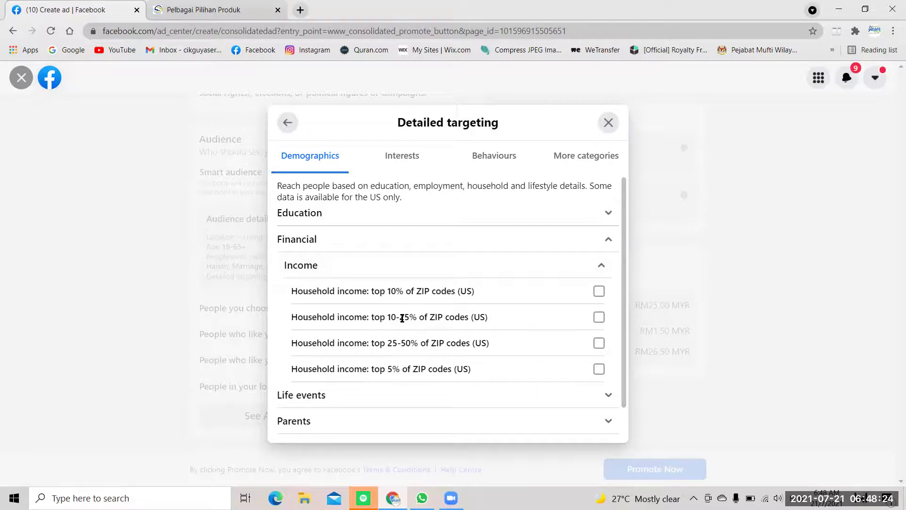
left_click(325, 242)
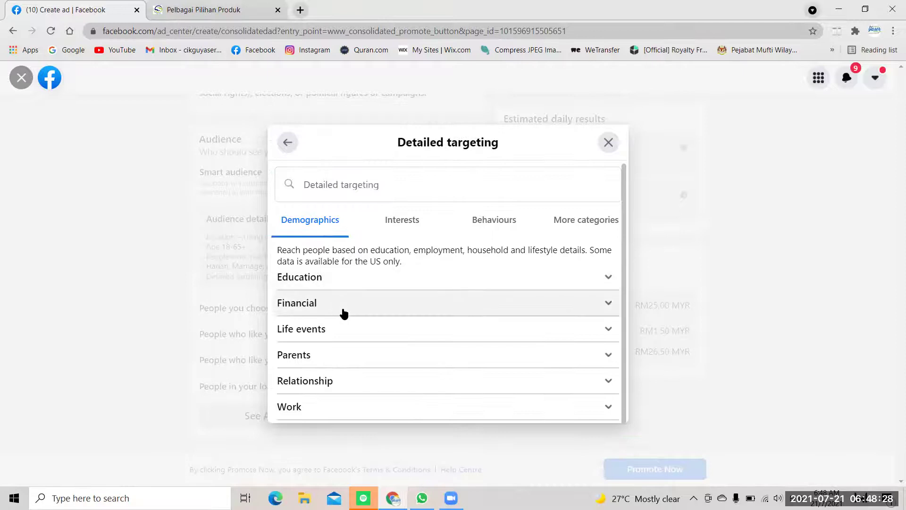
Look through the Life events demographics, such as anniversary and away from family, and collapse the category.
left_click(350, 336)
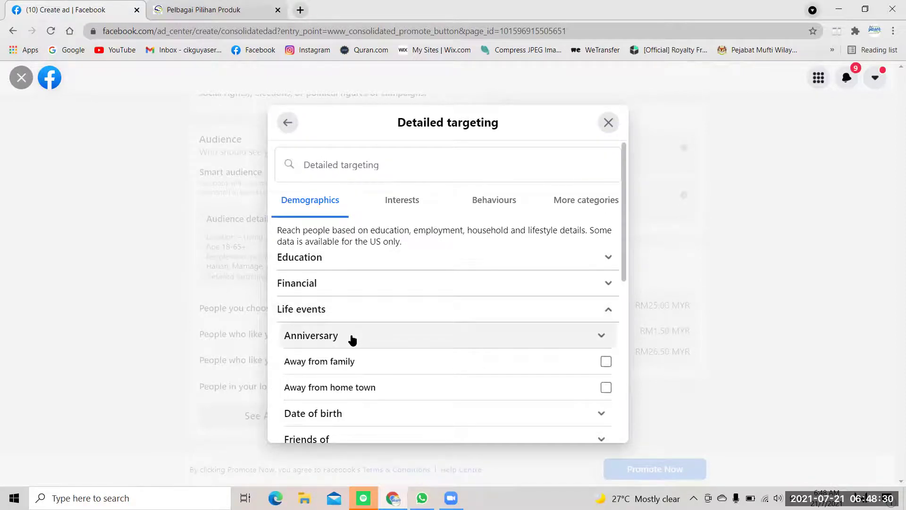
scroll(383, 361, "down", 2)
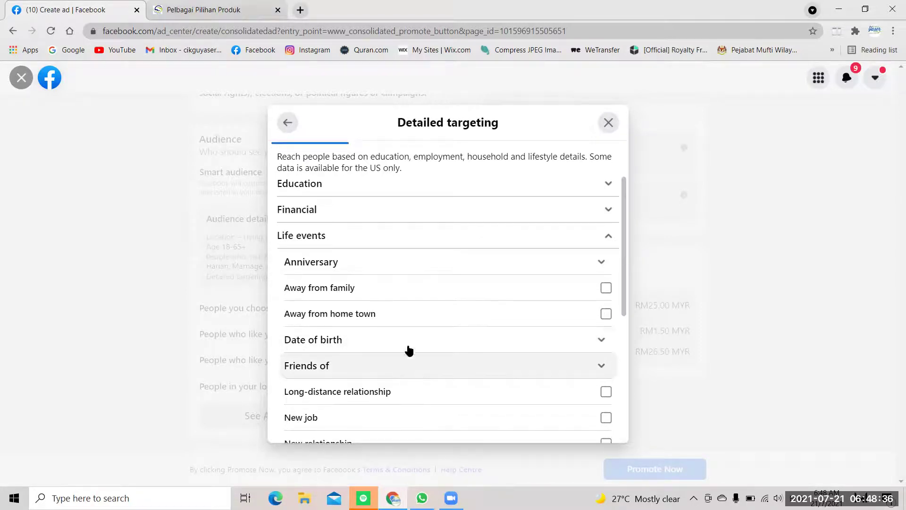
left_click(372, 239)
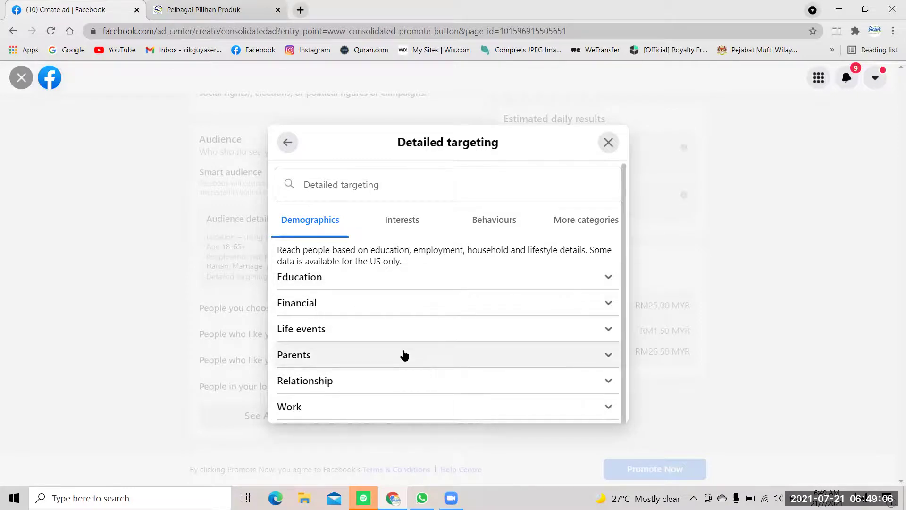
Expand the Parents category and review the relationship status options in the Relationship demographics.
left_click(364, 363)
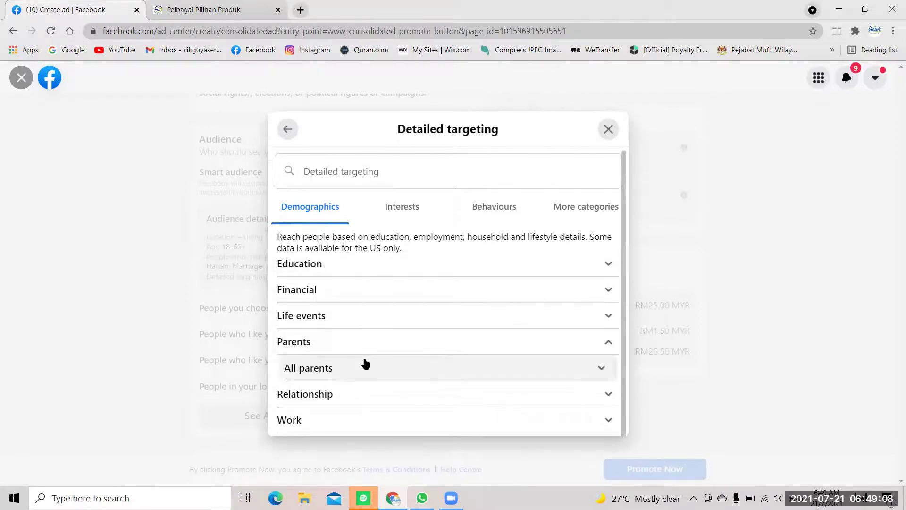
left_click(330, 396)
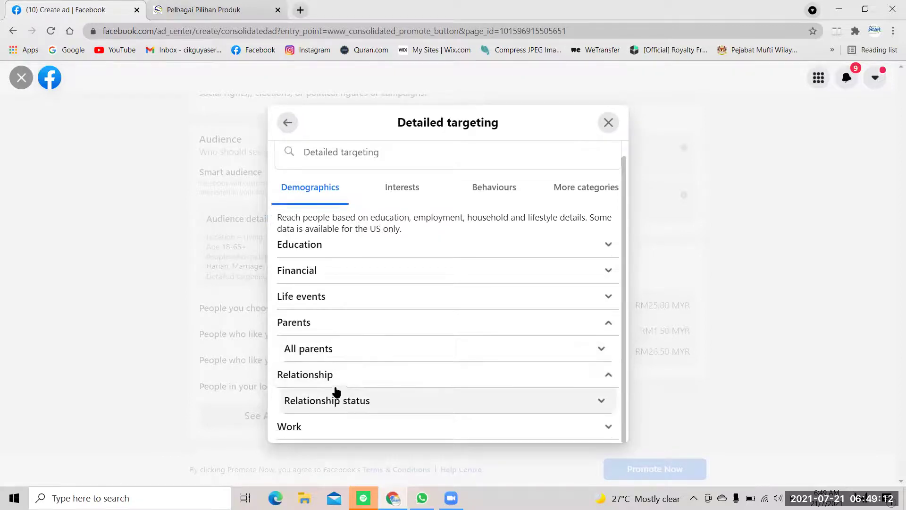
left_click(355, 401)
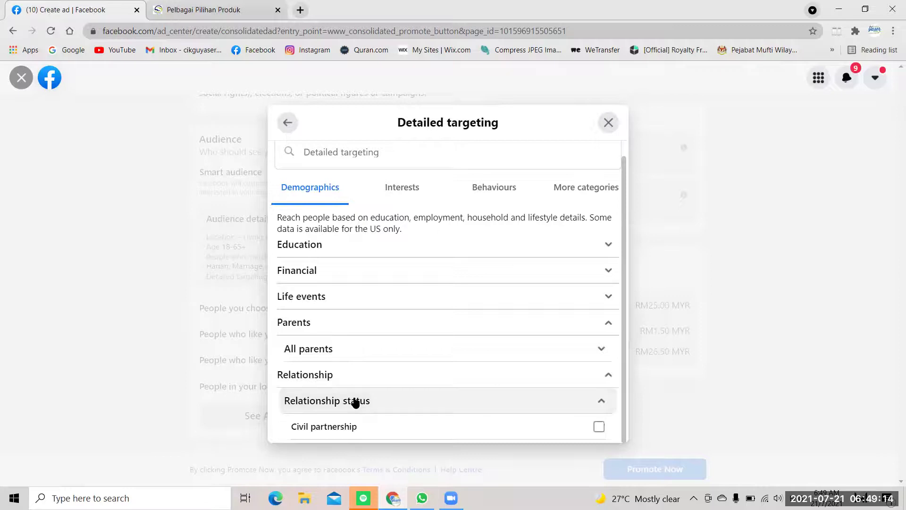
scroll(354, 400, "down", 4)
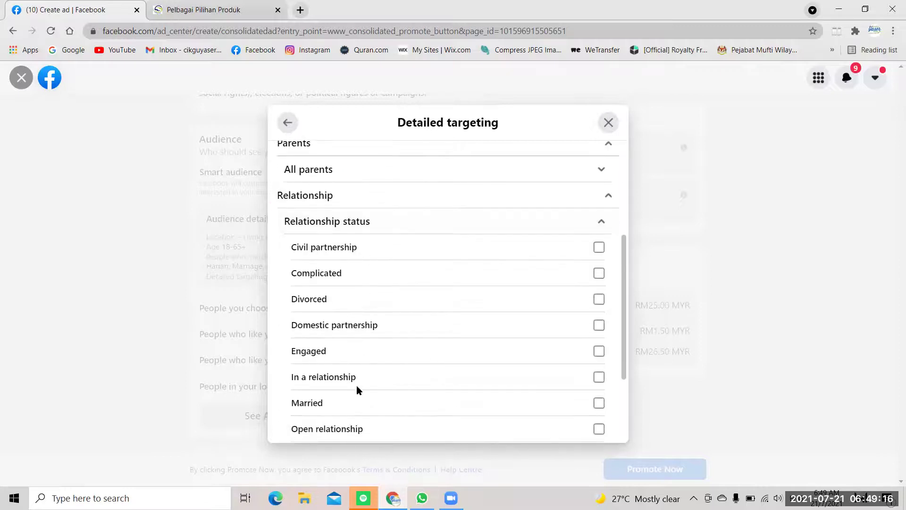
scroll(357, 386, "down", 3)
scroll(364, 211, "up", 2)
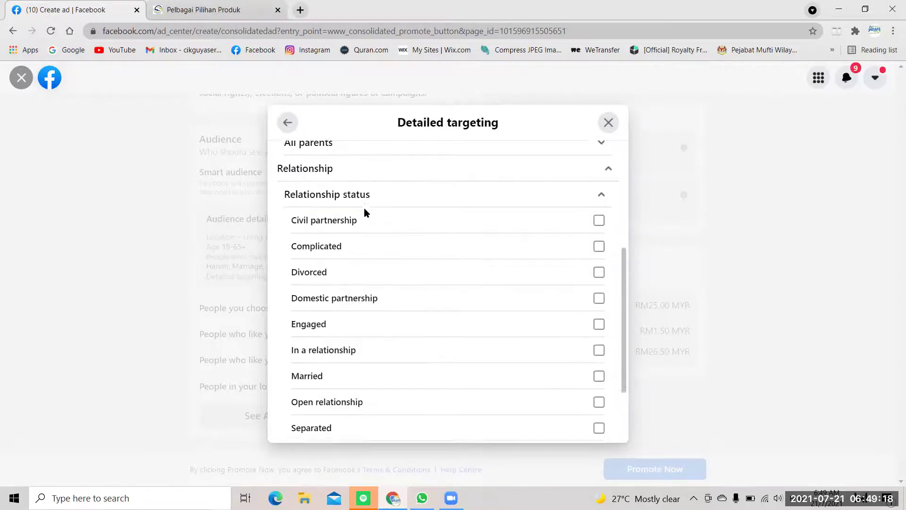
left_click(339, 200)
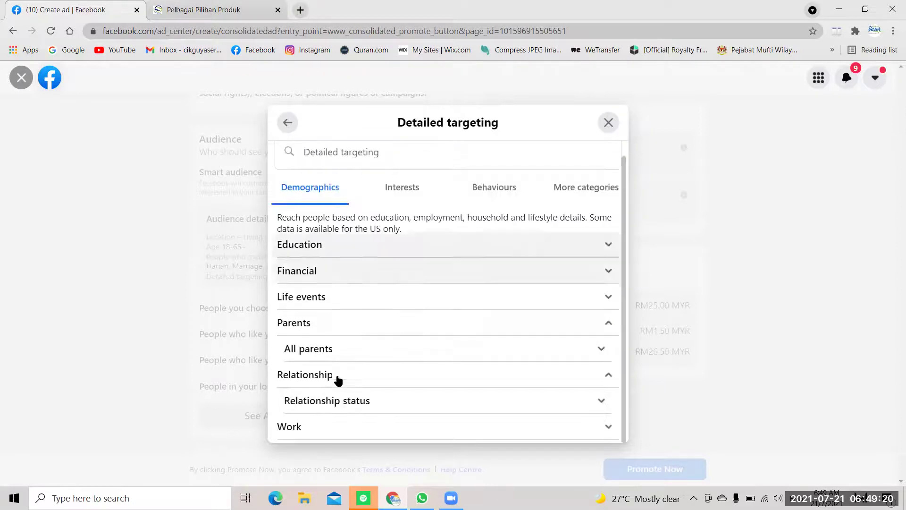
Expand the Work demographics and examine the list of industries under Industries.
left_click(334, 427)
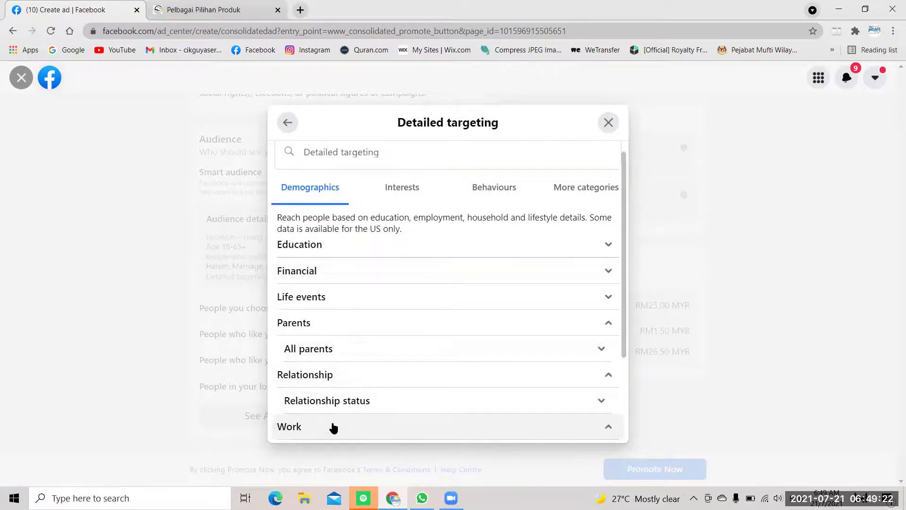
scroll(332, 426, "down", 3)
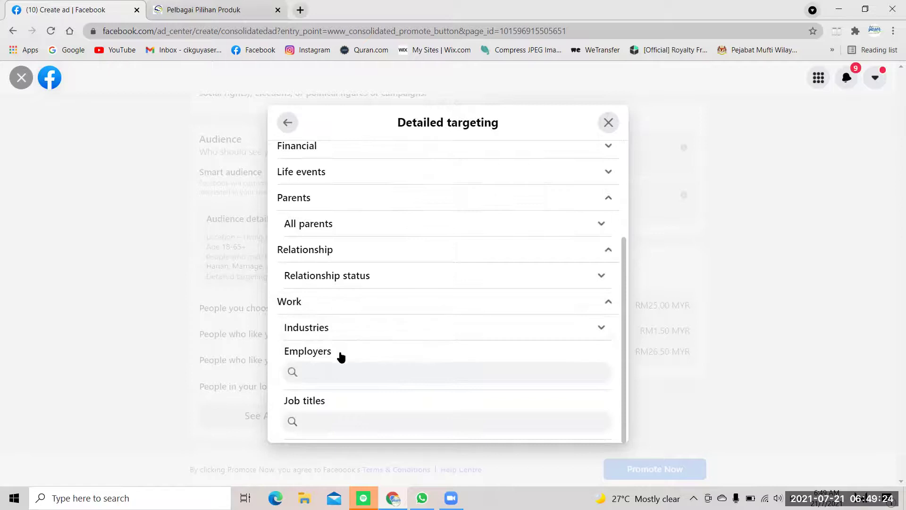
left_click(338, 328)
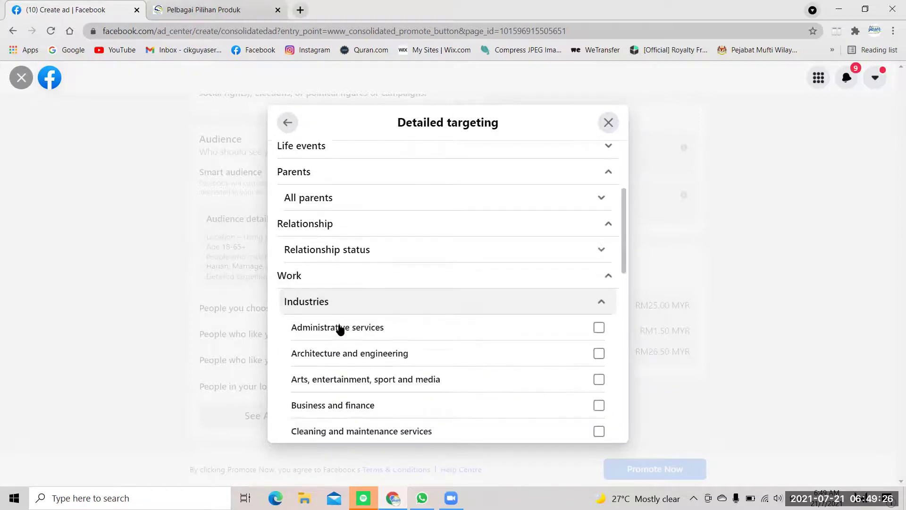
scroll(407, 263, "down", 1)
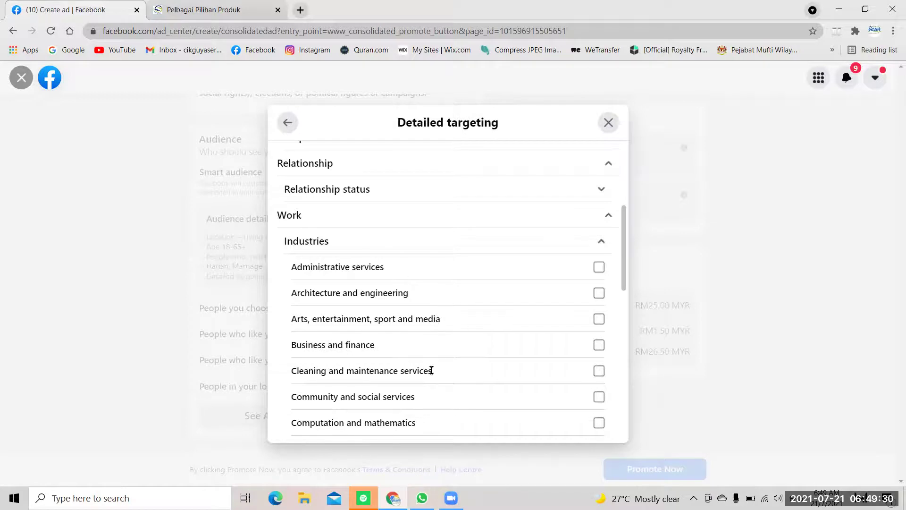
scroll(432, 371, "down", 2)
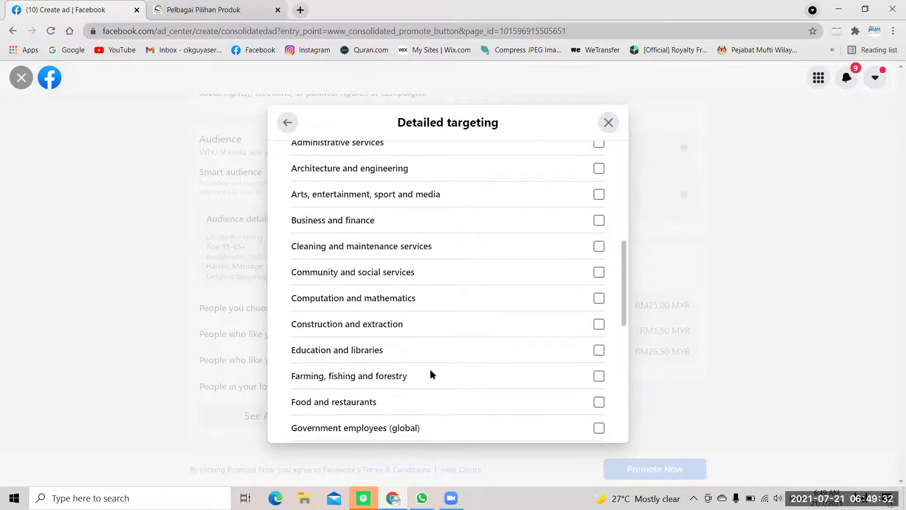
scroll(431, 374, "up", 1)
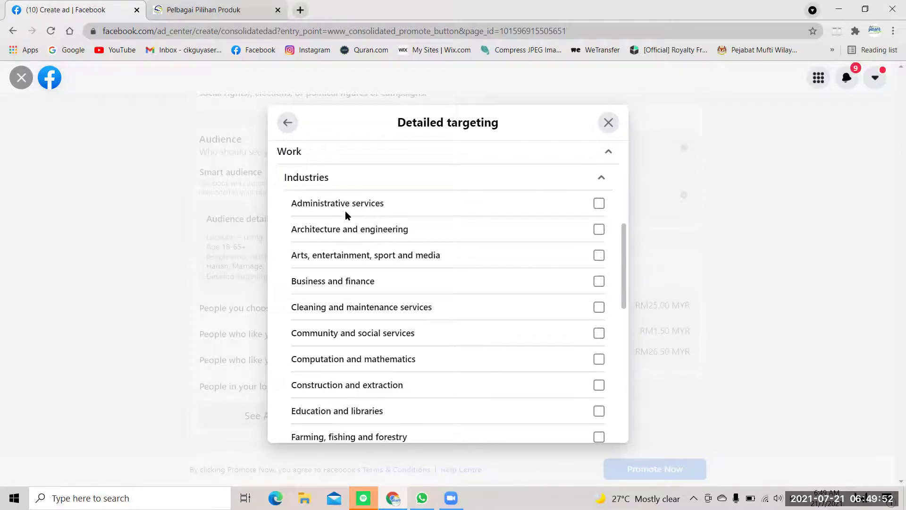
Select and deselect the Administrative services industry, and review the remaining industries down to Veterans (US).
left_click(599, 204)
left_click(599, 204)
scroll(414, 360, "down", 3)
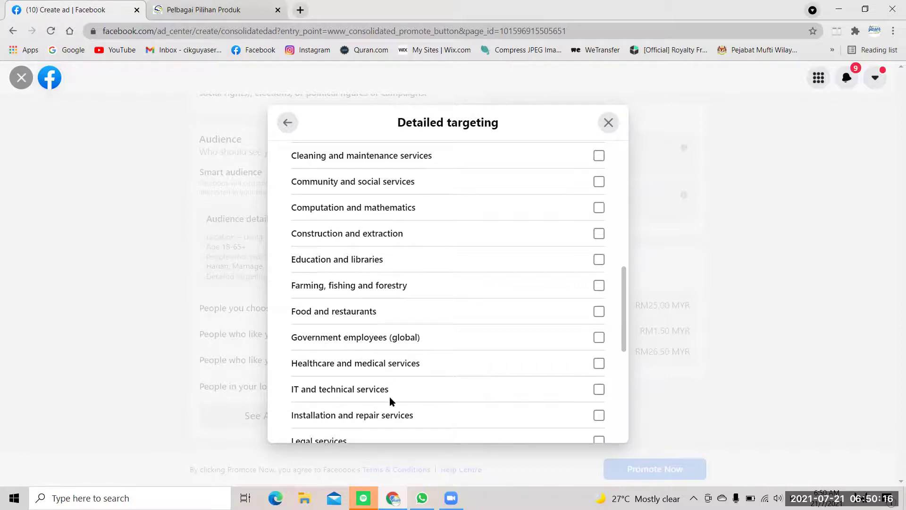
scroll(390, 400, "down", 3)
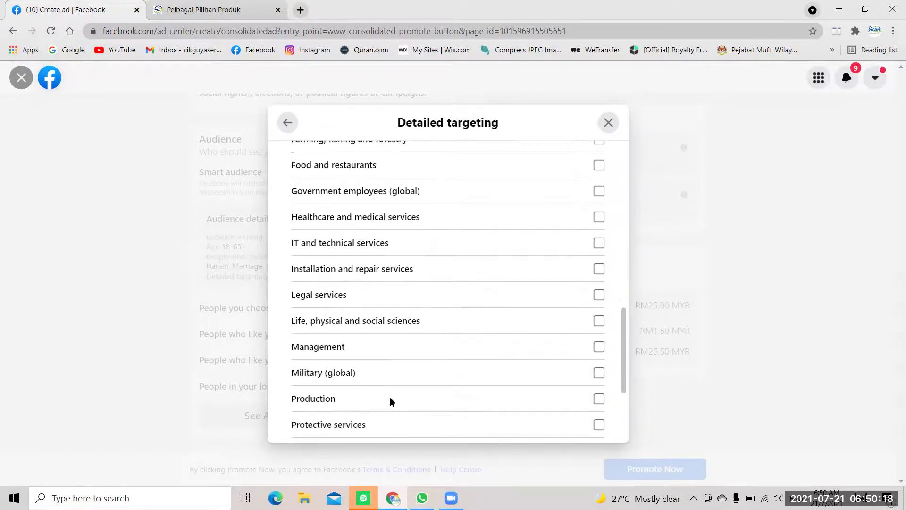
scroll(390, 398, "down", 1)
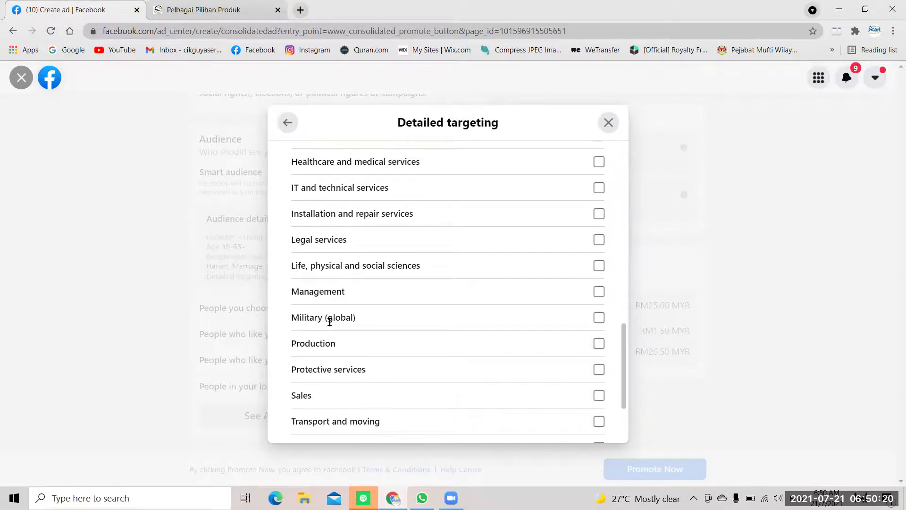
scroll(329, 321, "down", 2)
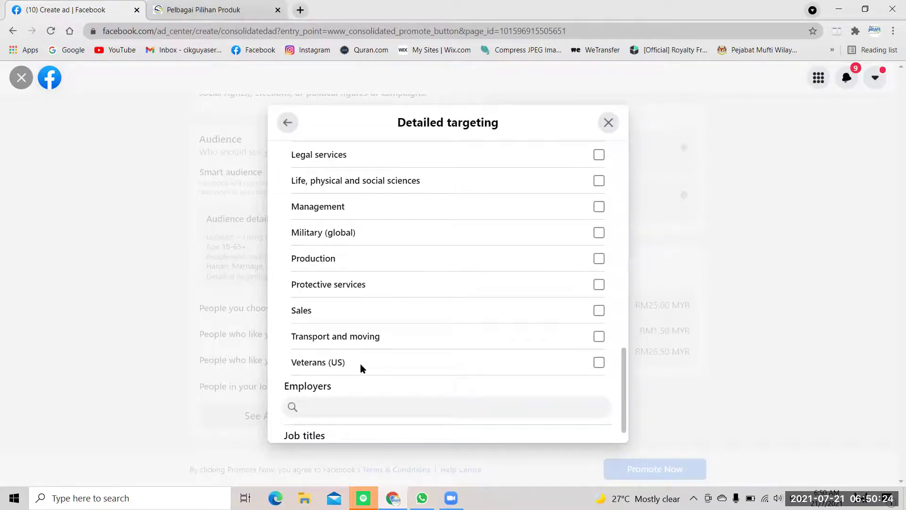
scroll(361, 364, "up", 12)
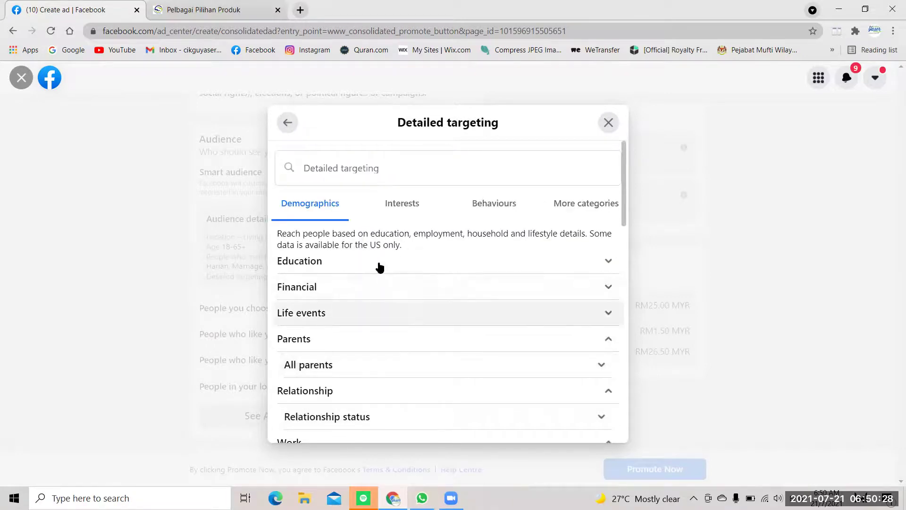
View the Interests categories and examine the Mobile Device User options among the Behaviours.
left_click(401, 211)
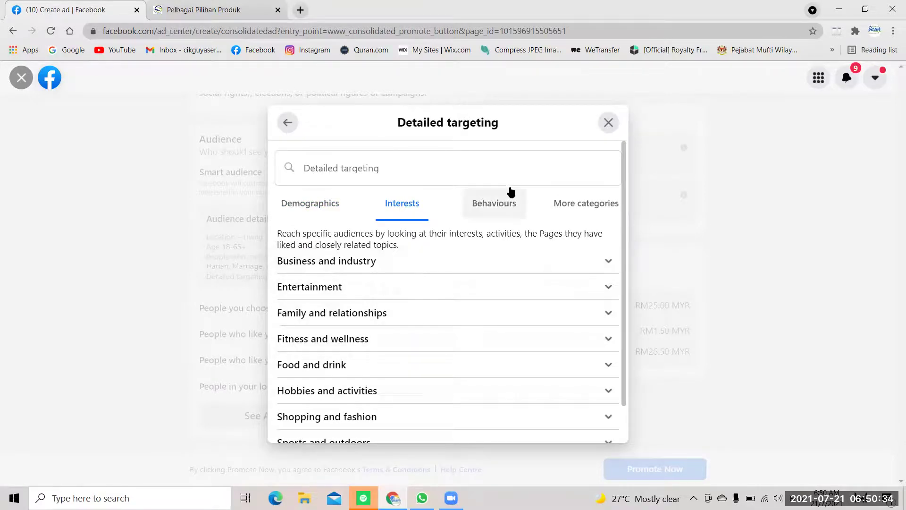
left_click(500, 214)
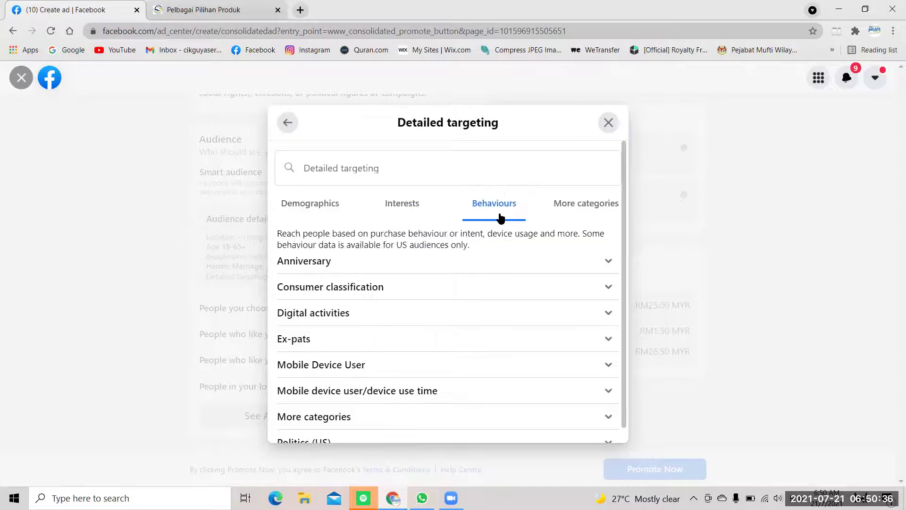
scroll(384, 347, "down", 1)
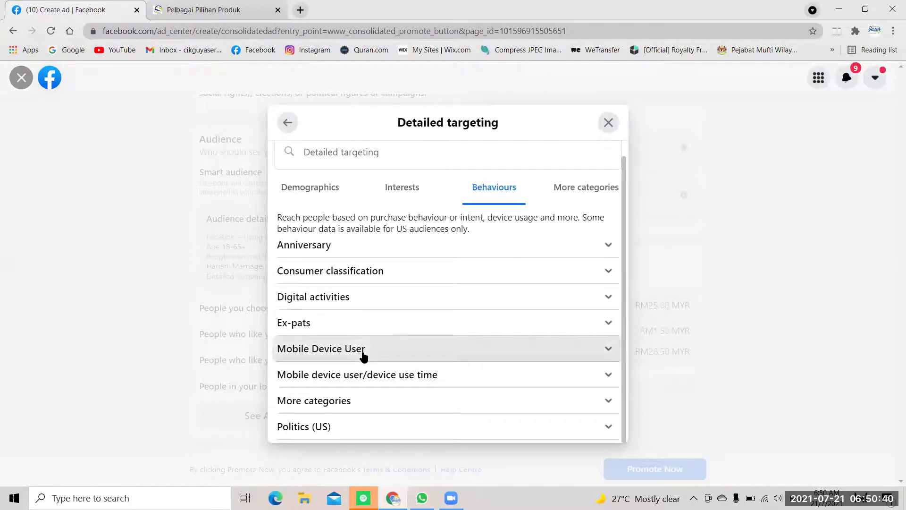
left_click(363, 351)
scroll(364, 355, "down", 2)
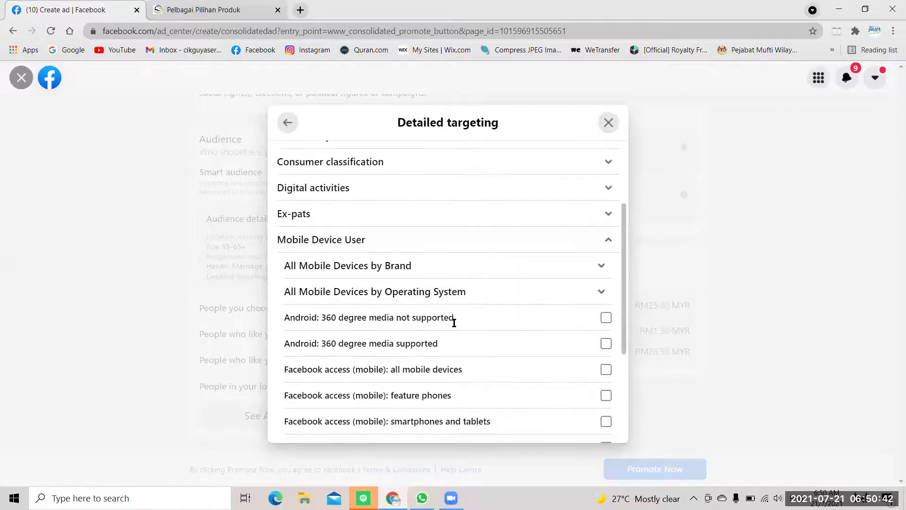
scroll(434, 364, "down", 3)
scroll(432, 361, "up", 5)
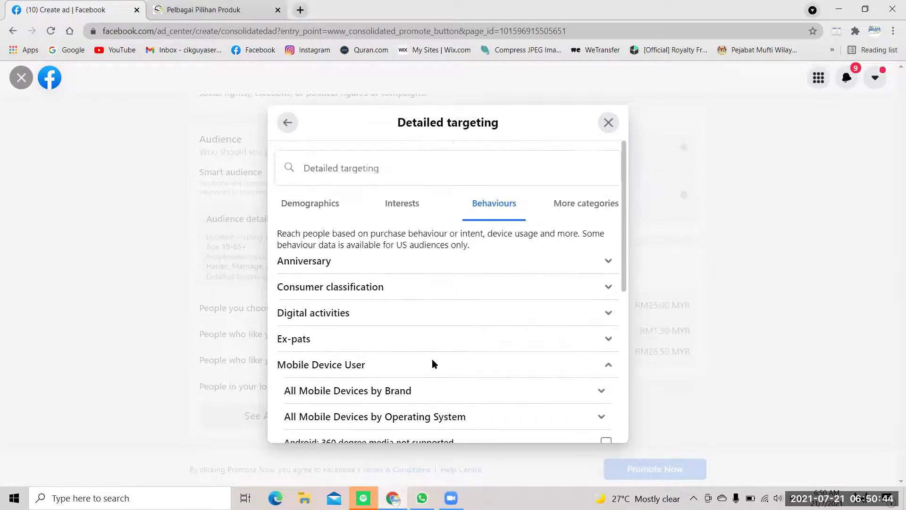
Check More categories, review the Demographics, Interests and Behaviours lists again, and return to the audience form.
left_click(582, 207)
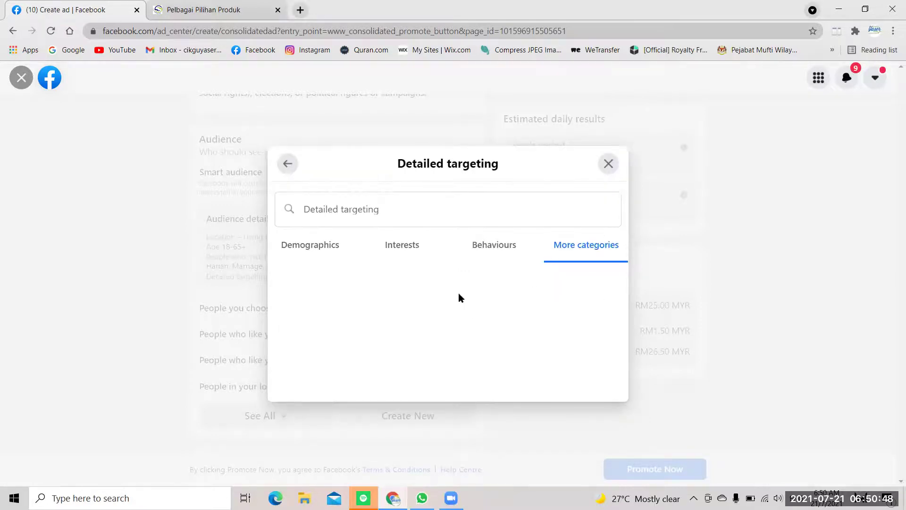
left_click(304, 245)
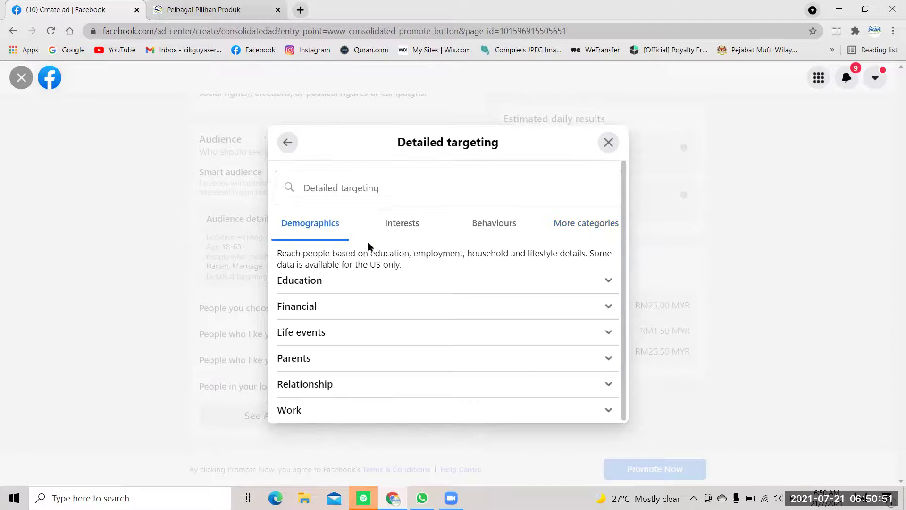
left_click(396, 234)
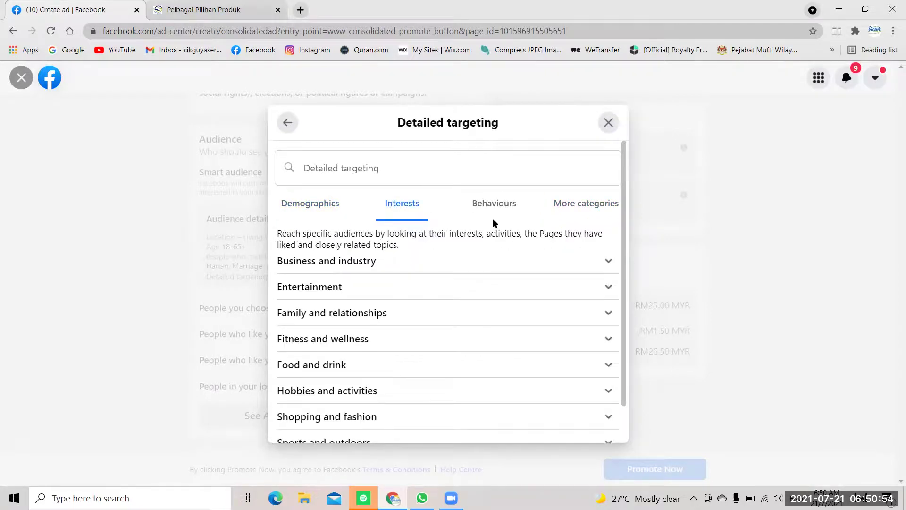
left_click(491, 204)
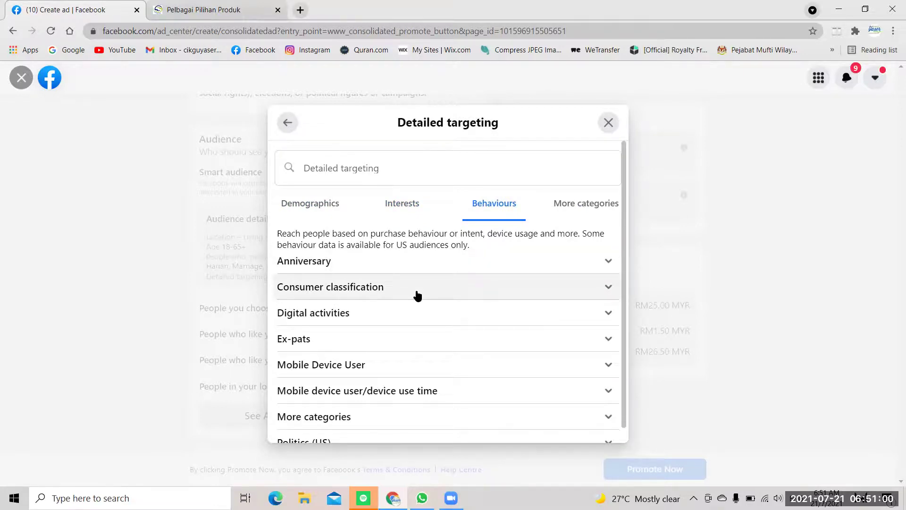
scroll(418, 335, "down", 1)
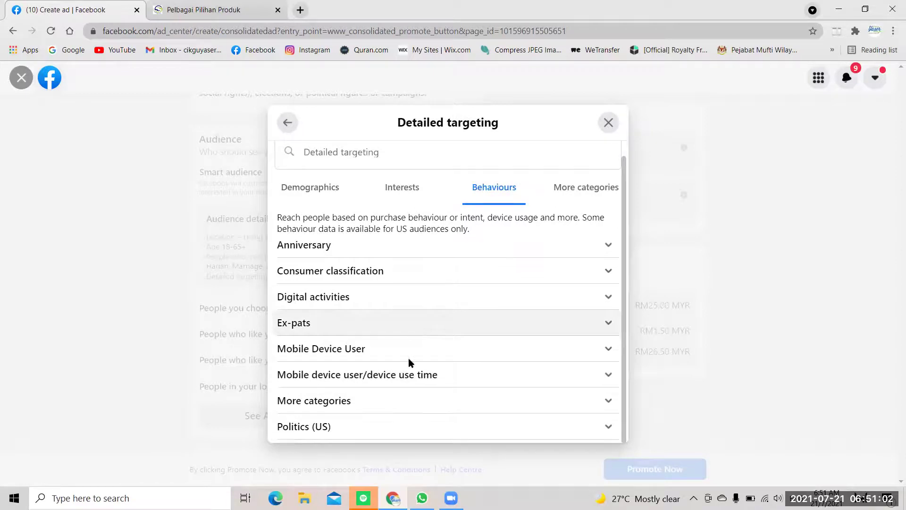
left_click(404, 195)
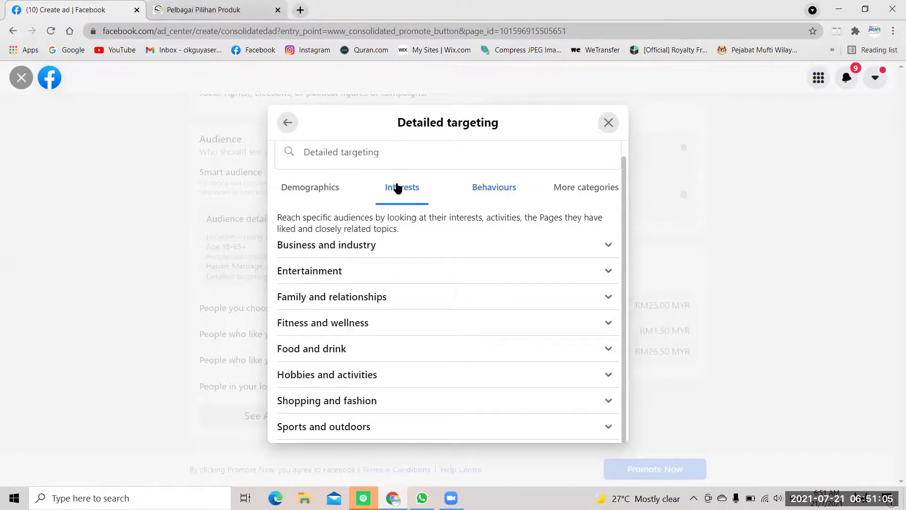
left_click(317, 193)
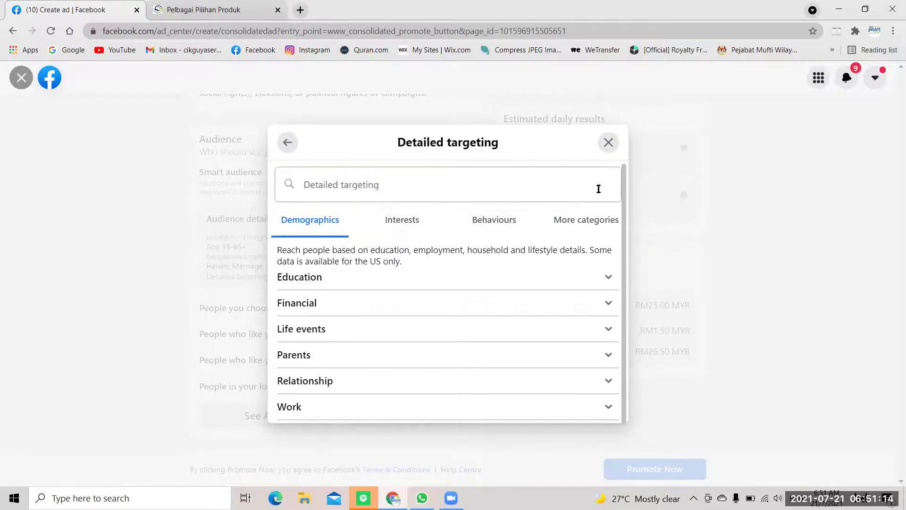
left_click(289, 141)
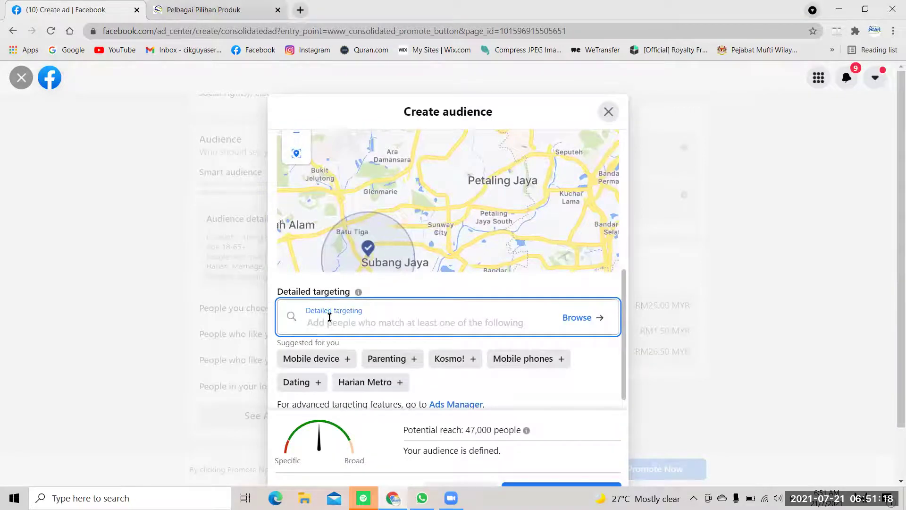
Search the detailed targeting for "tv al hijrah" and add the TV Alhijrah interest to the audience.
scroll(434, 320, "down", 1)
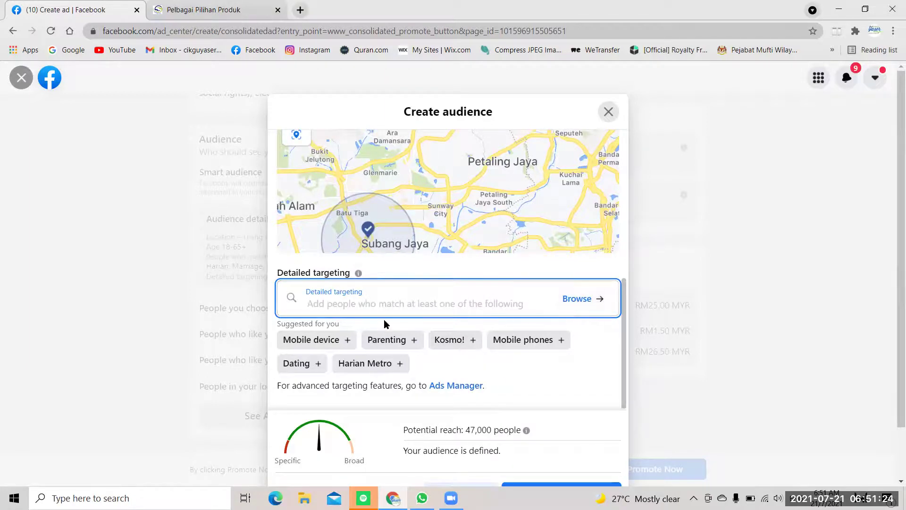
left_click(333, 298)
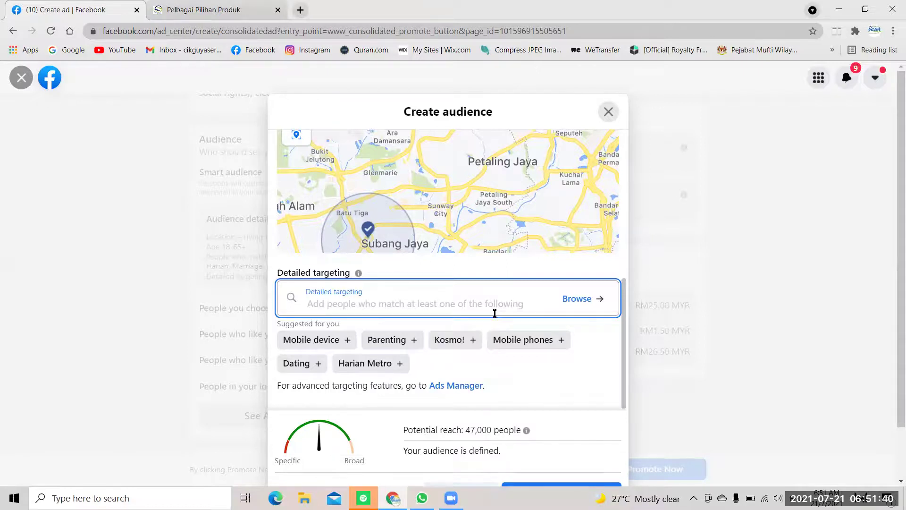
type("al")
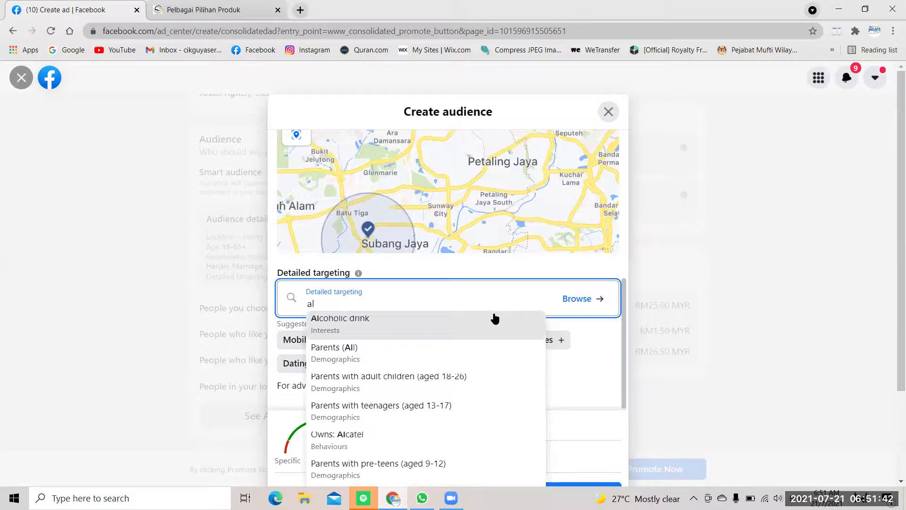
key("BackSpace")
key("BackSpace")
type("t")
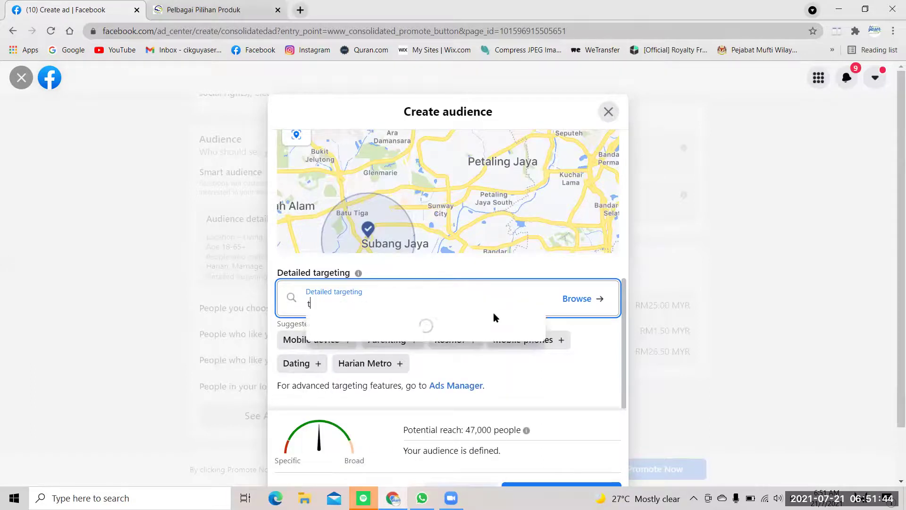
type("v al hijrah")
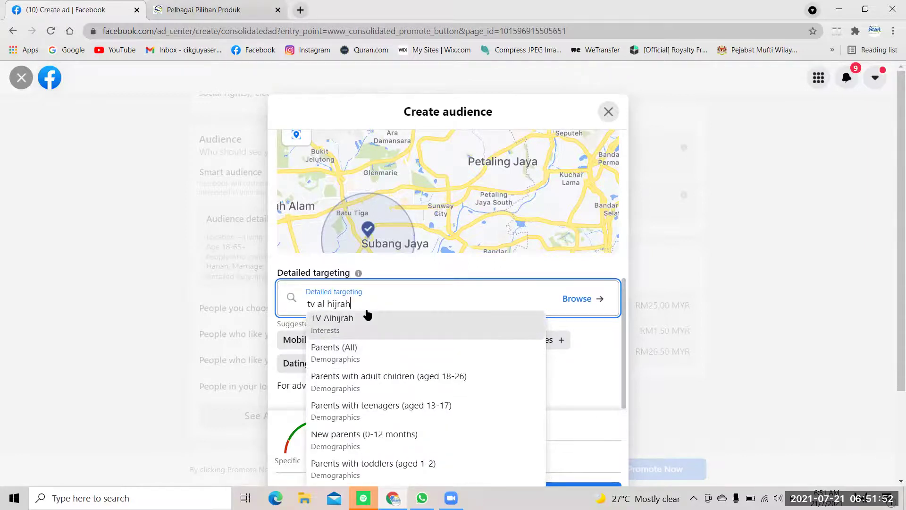
left_click(344, 331)
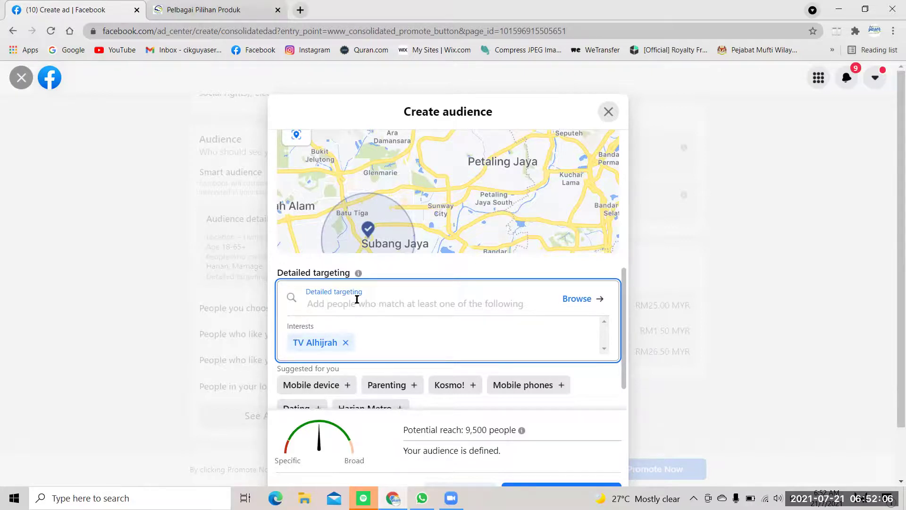
Try searching the detailed targeting for "astro aura" and clear the search text.
type("astro ")
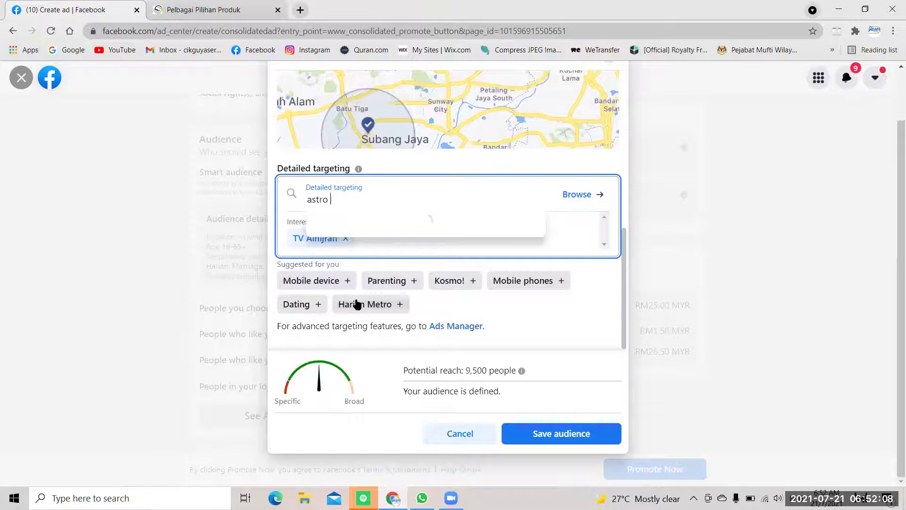
type("aura")
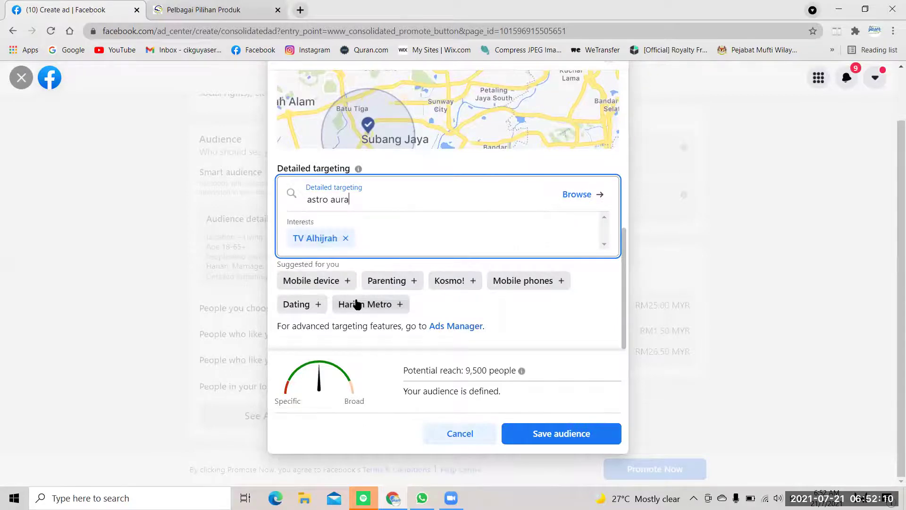
key("BackSpace")
key("BackSpace")
key("BackSpace")
key("BackSpace")
key("BackSpace")
key("BackSpace")
key("BackSpace")
key("BackSpace")
key("BackSpace")
key("BackSpace")
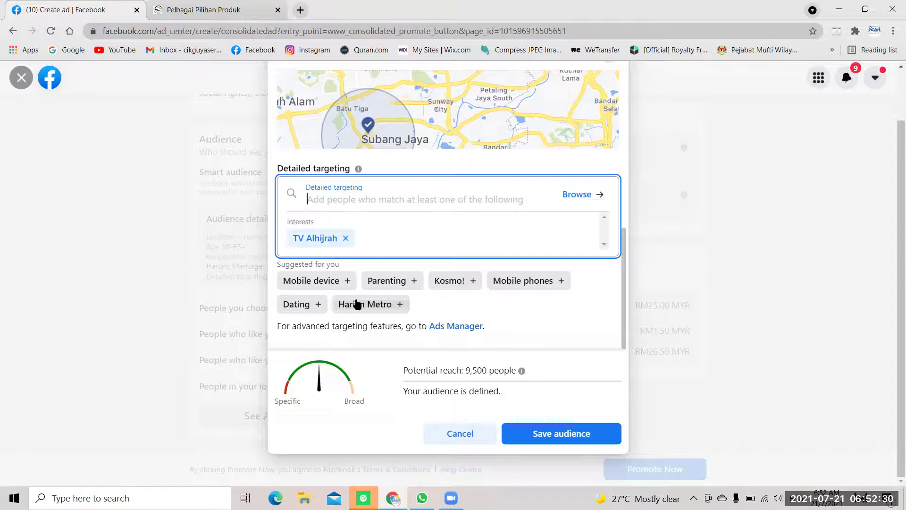
Search the detailed targeting for "michael" and add the Michael Jackson interest to the audience.
type("micahel")
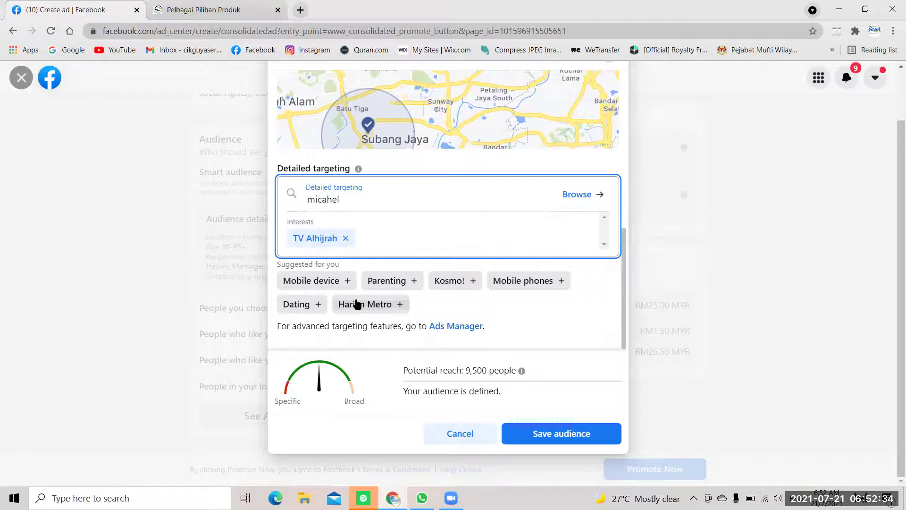
key("BackSpace")
key("BackSpace")
key("BackSpace")
key("BackSpace")
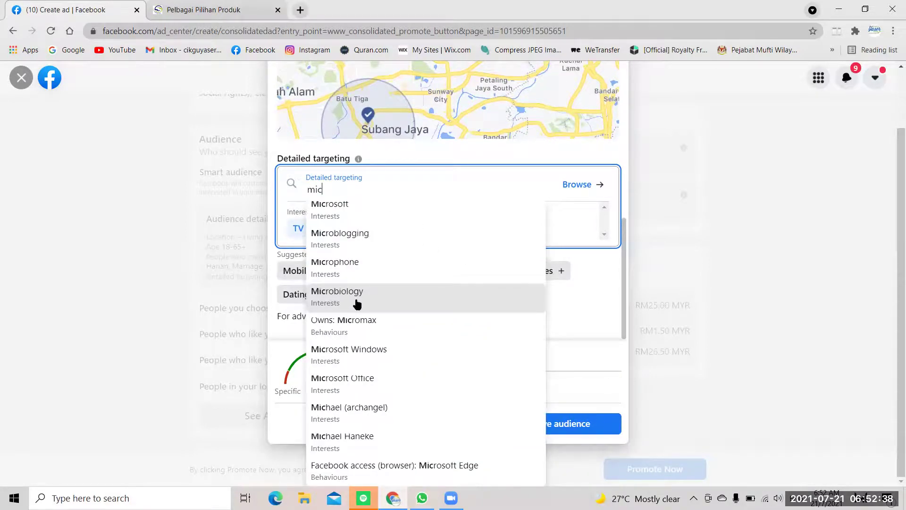
type("ha")
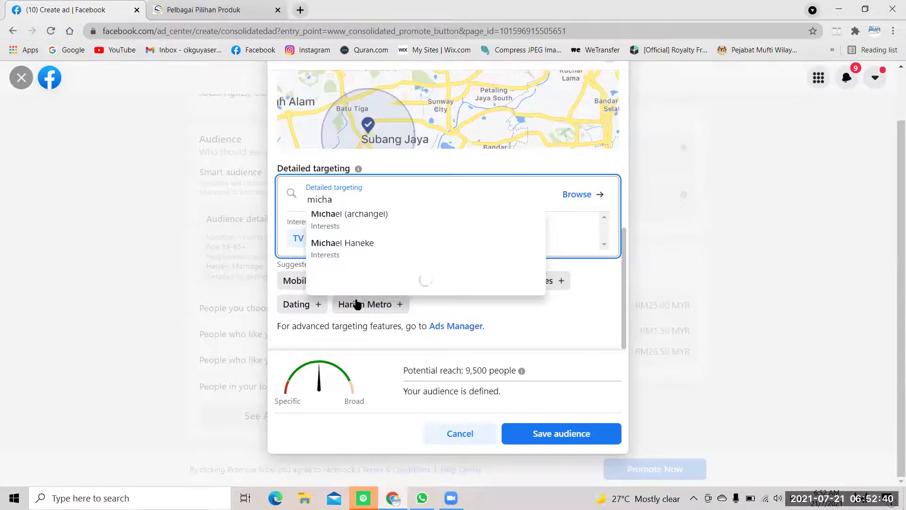
type("el")
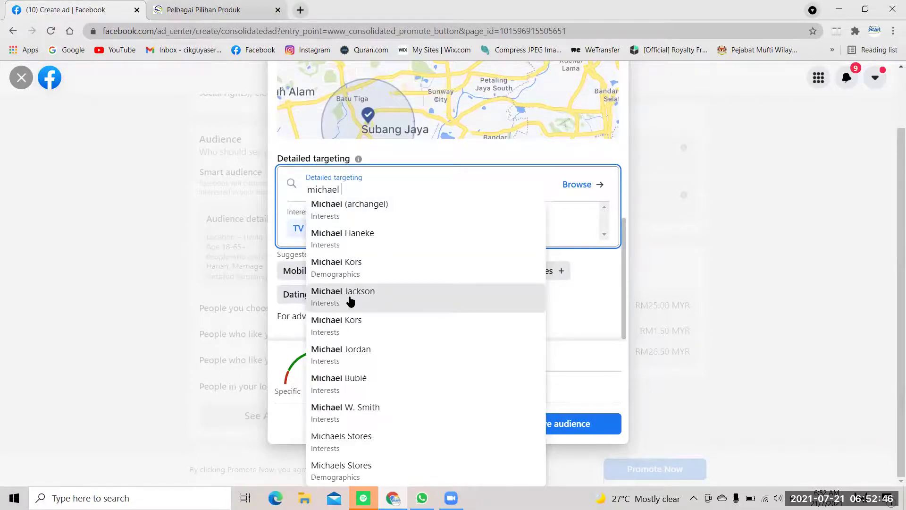
left_click(350, 302)
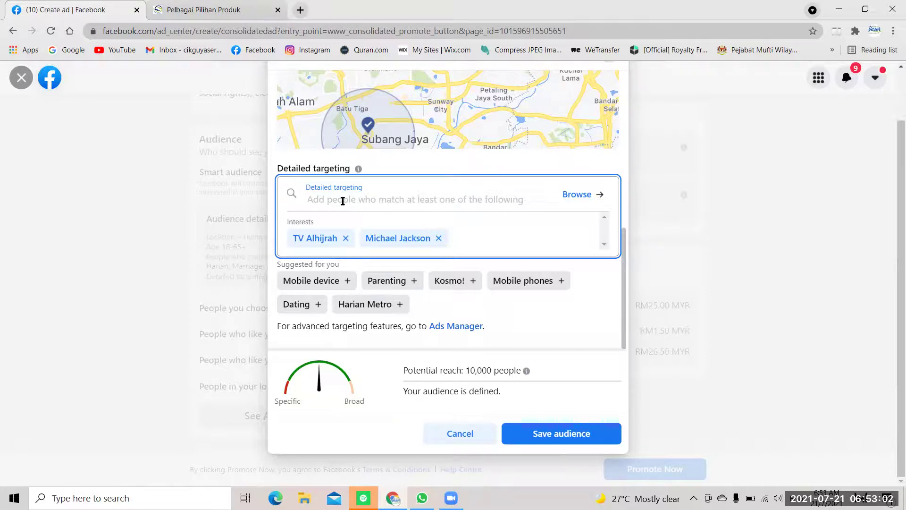
Try searching the detailed targeting for "frim" and dismiss the suggestions.
type("frim")
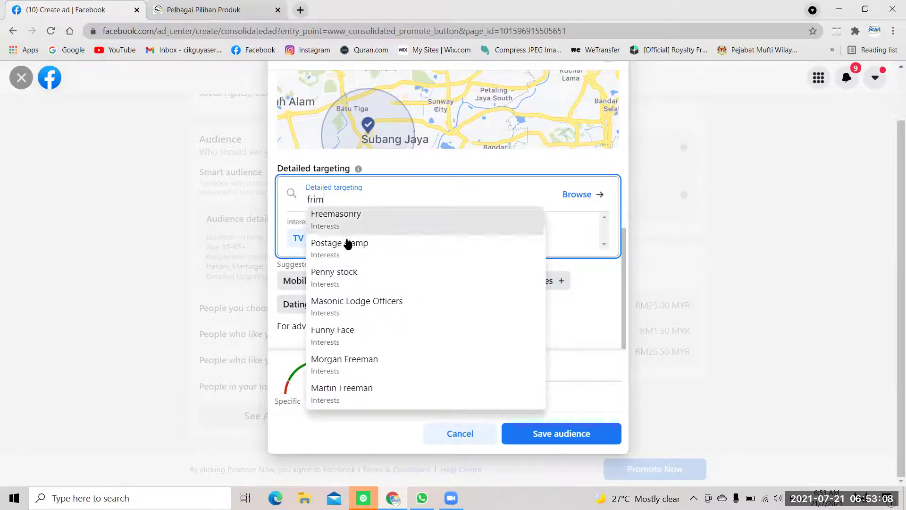
left_click(369, 247)
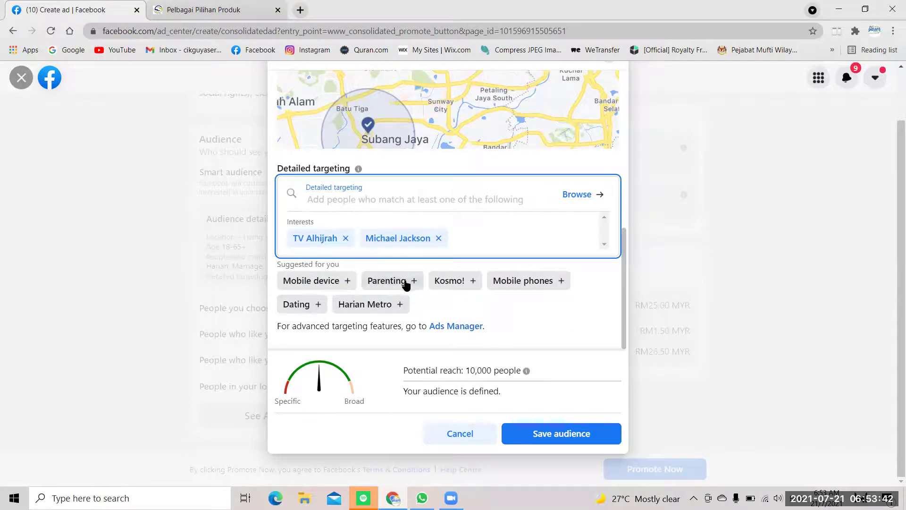
Add the suggested interests Parenting, Dating and Family to the detailed targeting and save the audience.
left_click(388, 283)
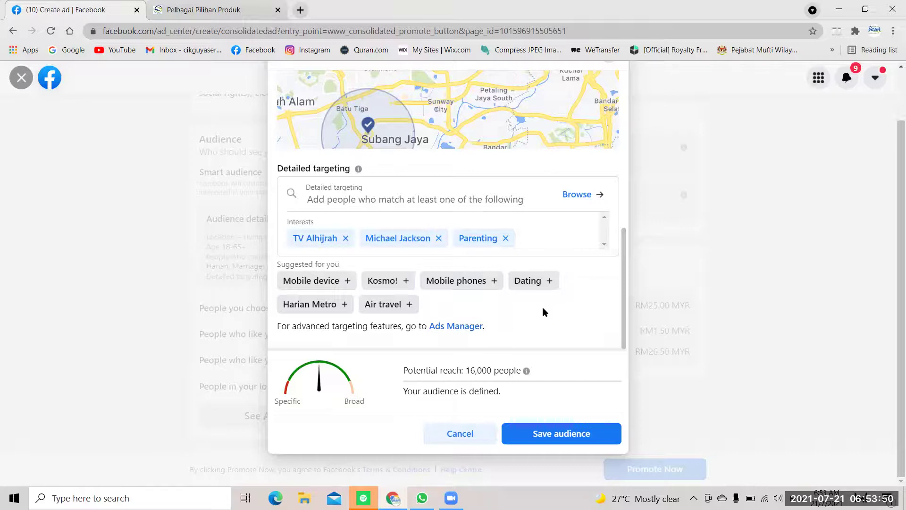
left_click(542, 283)
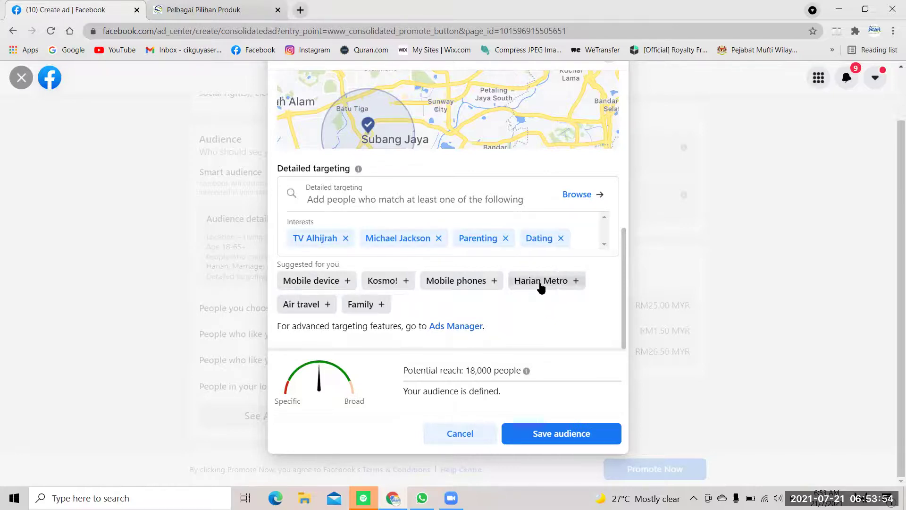
left_click(363, 305)
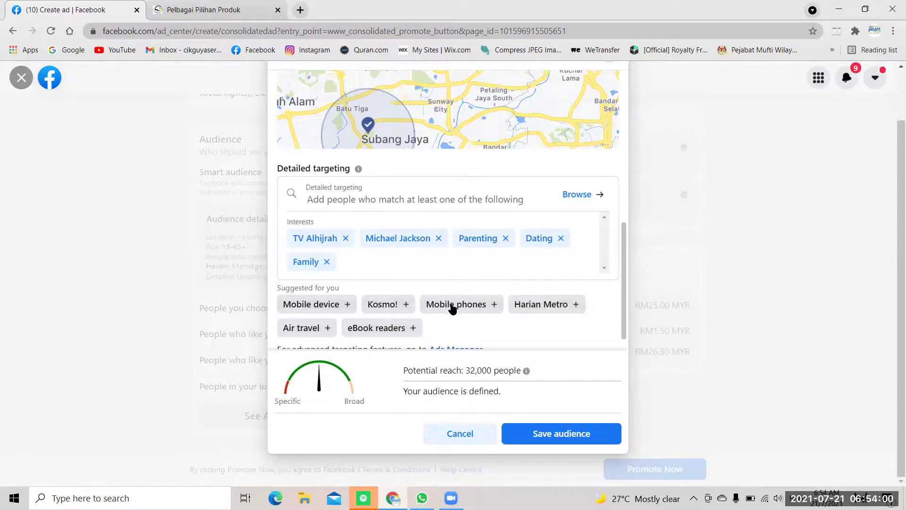
scroll(533, 317, "down", 1)
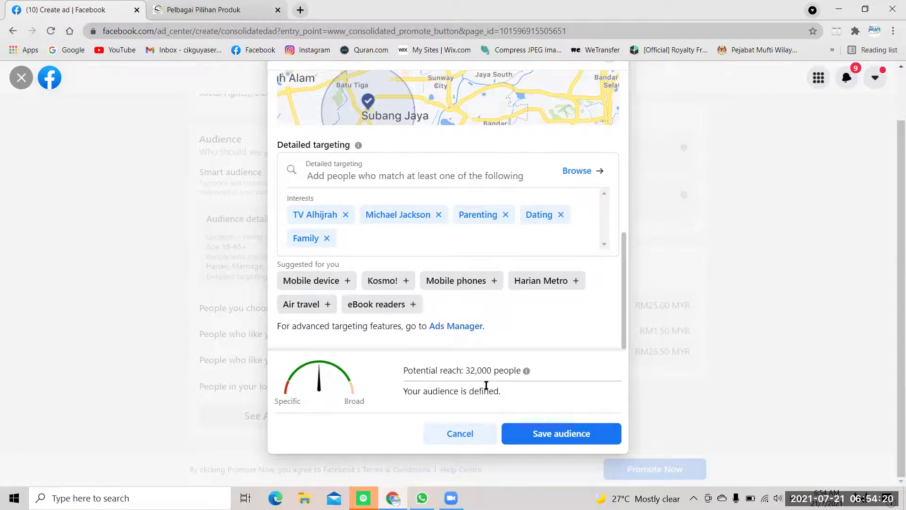
left_click(544, 435)
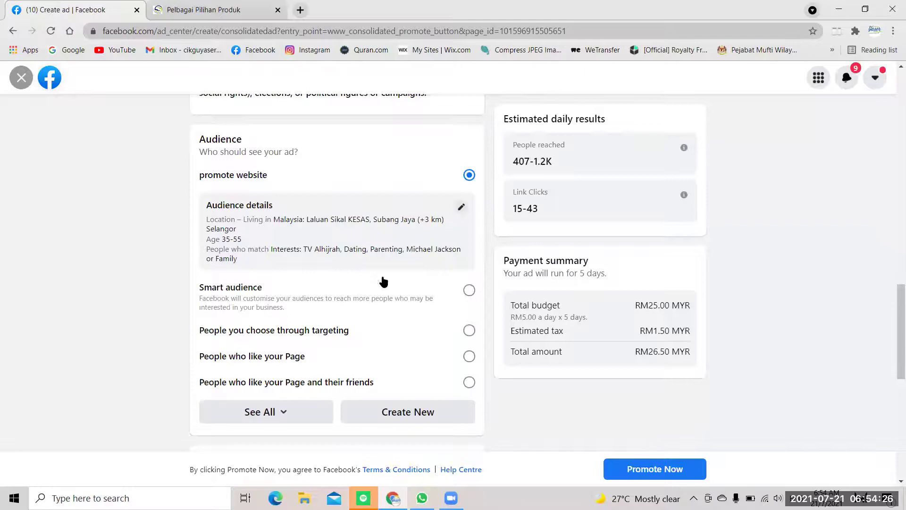
Try an ad duration of 10 days, and set it back to 5 days.
scroll(373, 215, "down", 1)
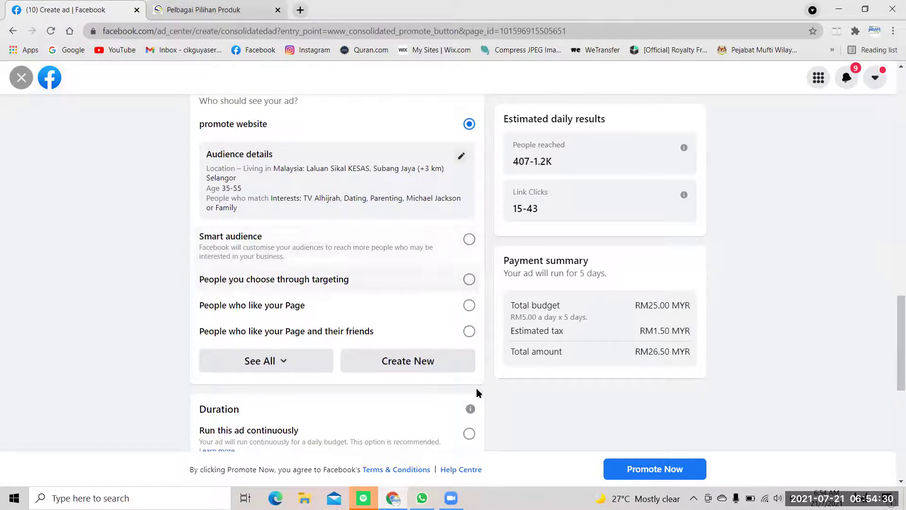
scroll(471, 410, "down", 2)
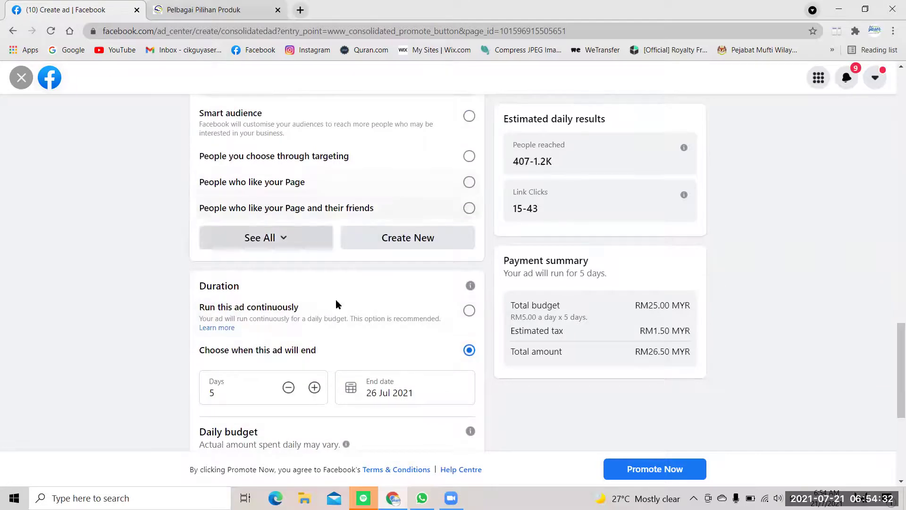
scroll(337, 310, "down", 4)
scroll(374, 146, "up", 2)
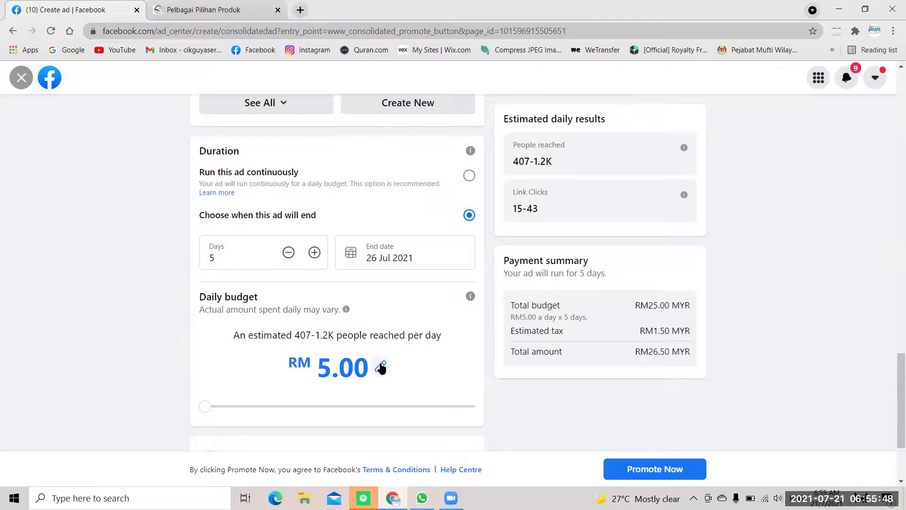
left_click(213, 254)
key("BackSpace")
type("10")
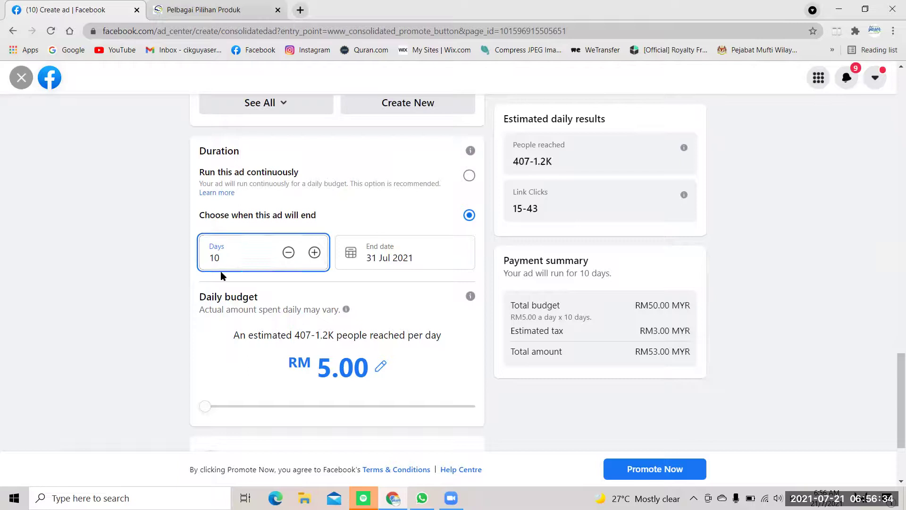
key("BackSpace")
key("BackSpace")
type("5")
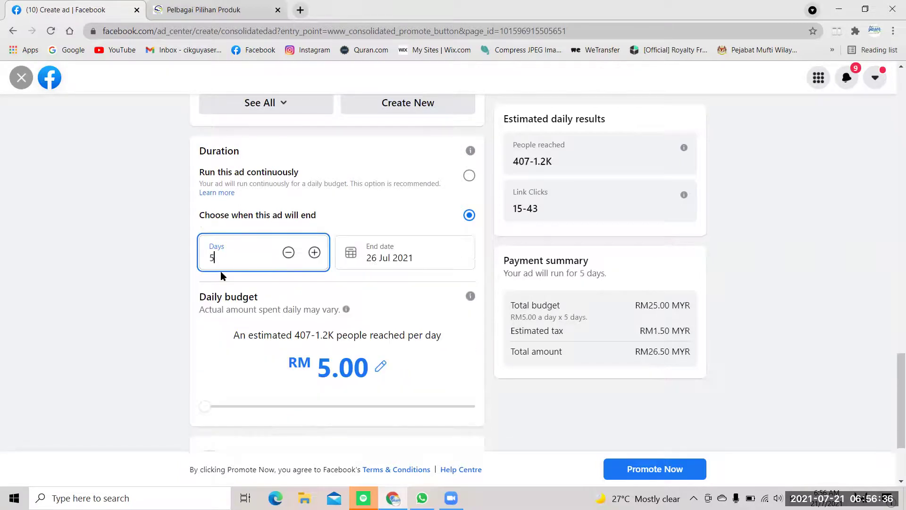
Set the ad's daily budget to RM10.00.
left_click(377, 371)
left_click(336, 370)
key("BackSpace")
type("10")
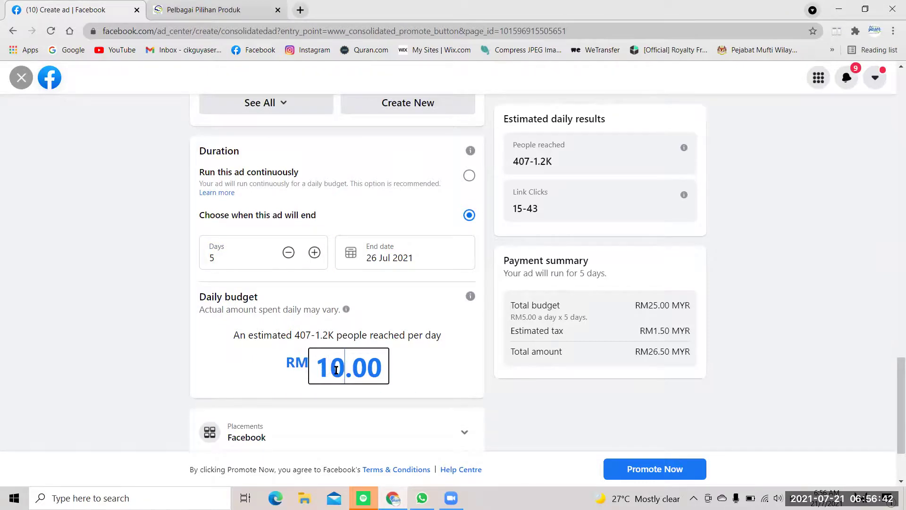
left_click(434, 371)
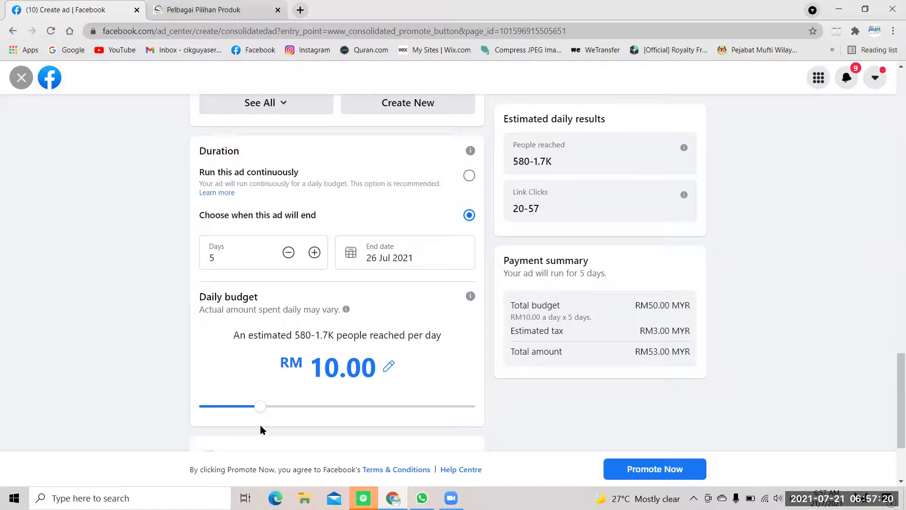
Try daily budgets of RM80, RM300, RM14 and RM12 to compare the estimated results, and return the budget to RM10.
scroll(376, 392, "down", 2)
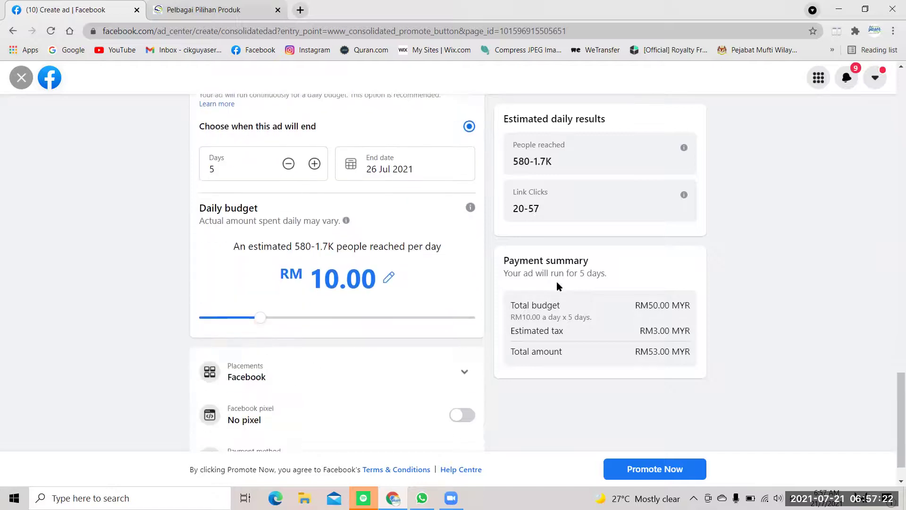
scroll(582, 321, "down", 1)
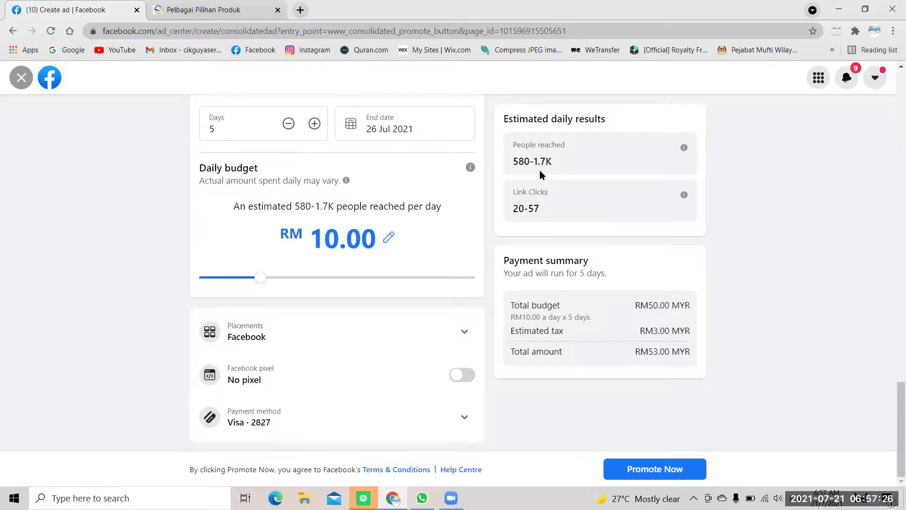
left_click(411, 278)
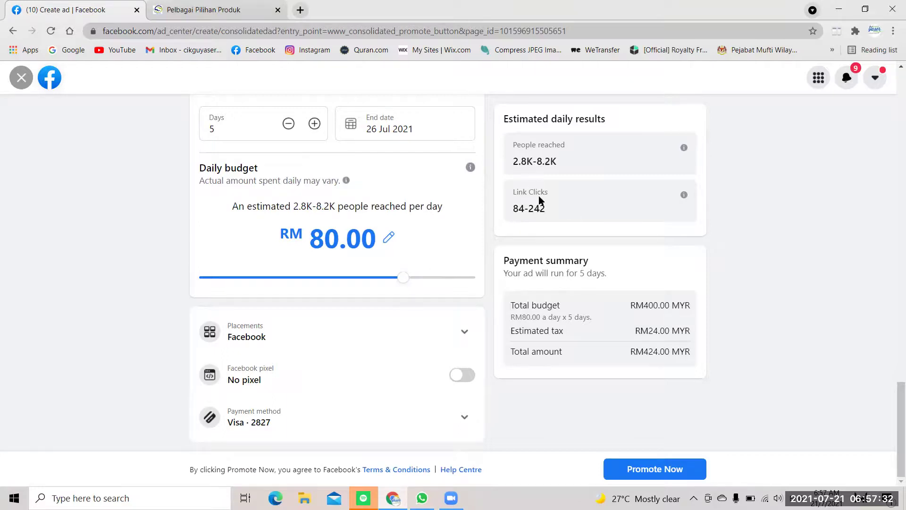
left_click(467, 279)
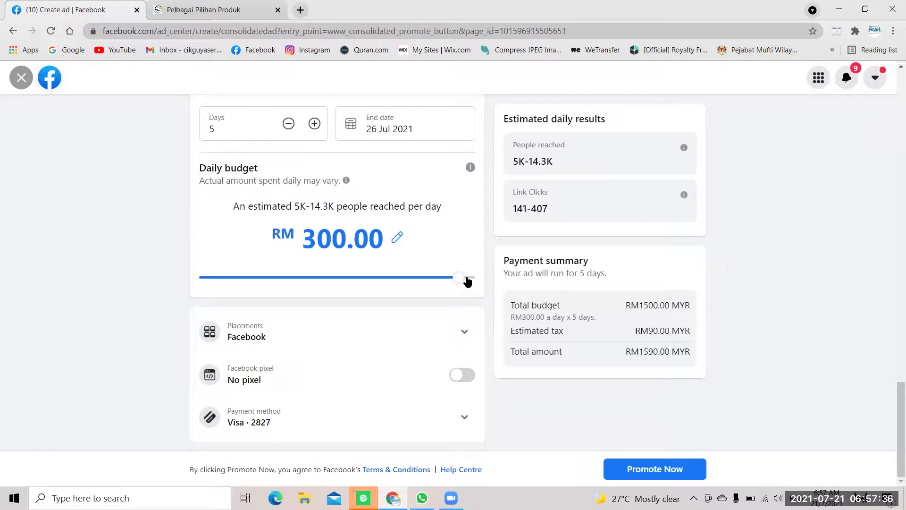
left_click(282, 278)
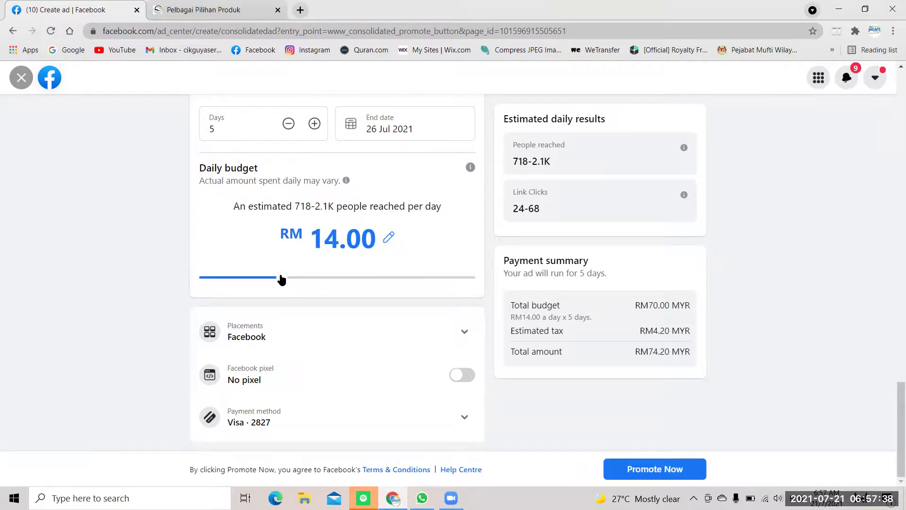
left_click(266, 278)
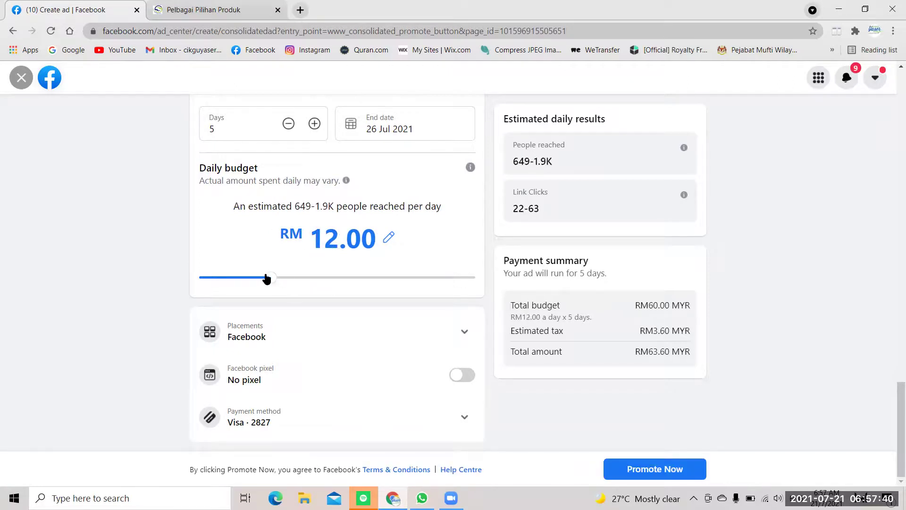
left_click(260, 278)
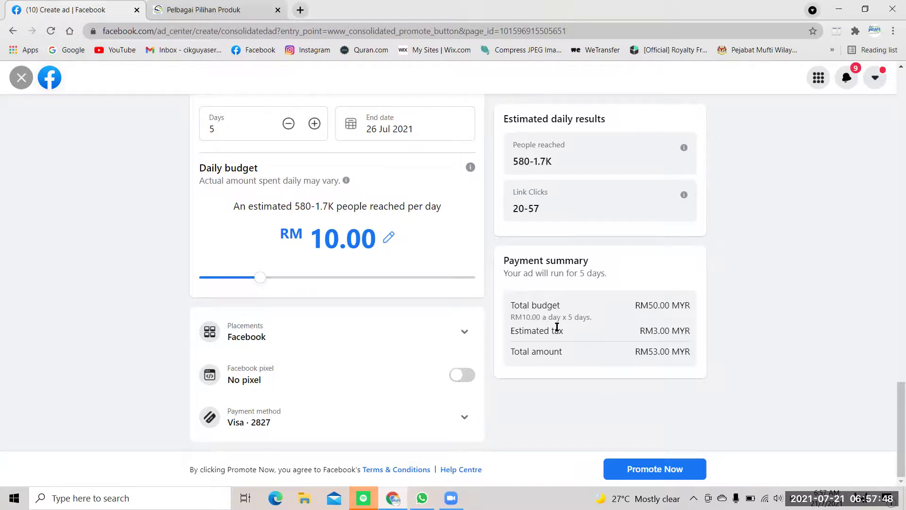
Add Instagram to the ad's placements.
left_click(258, 334)
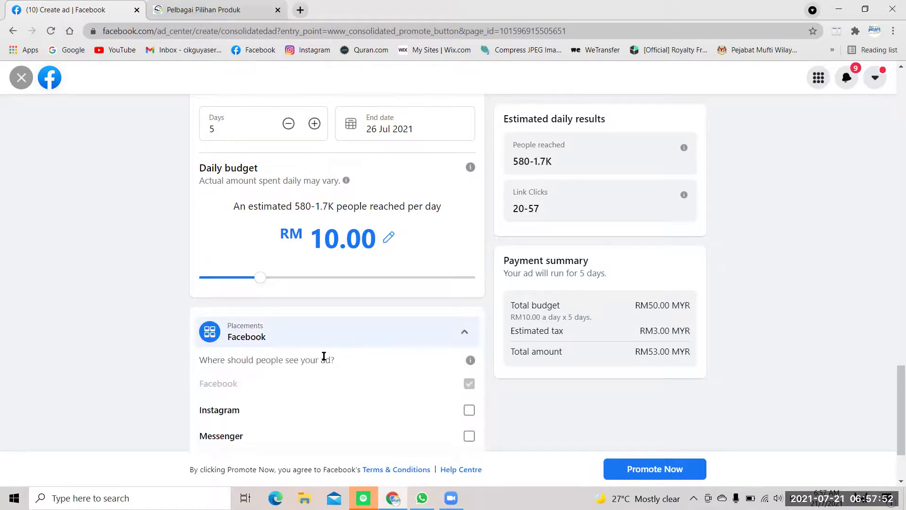
scroll(324, 357, "down", 2)
left_click(466, 311)
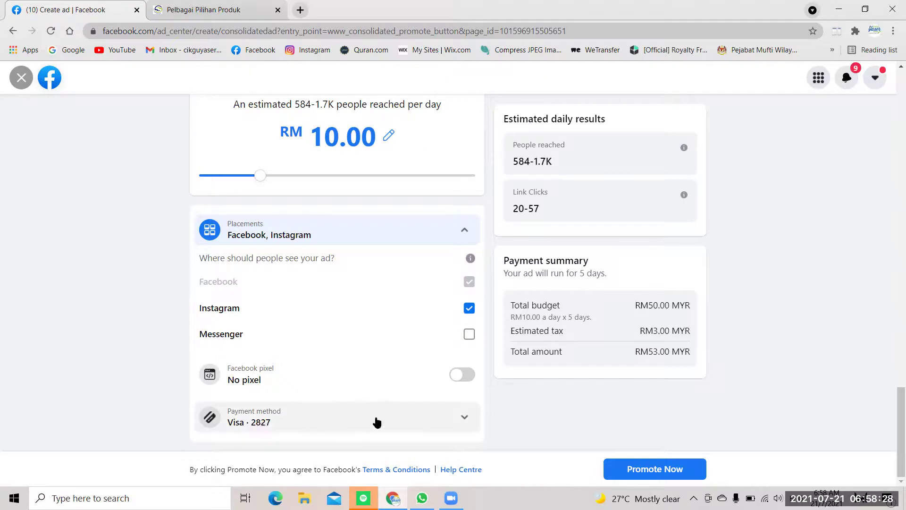
Examine the available options for changing or adding the ad's payment method, keeping the current selection.
left_click(377, 423)
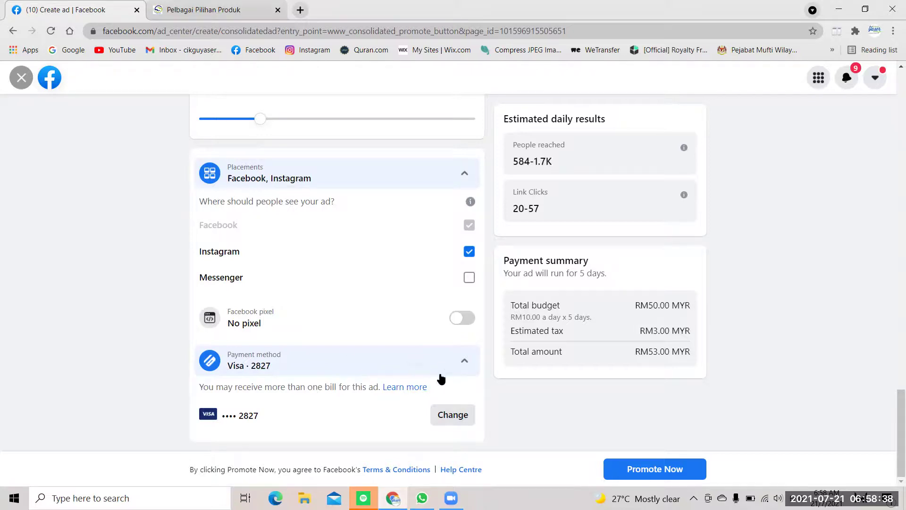
left_click(447, 414)
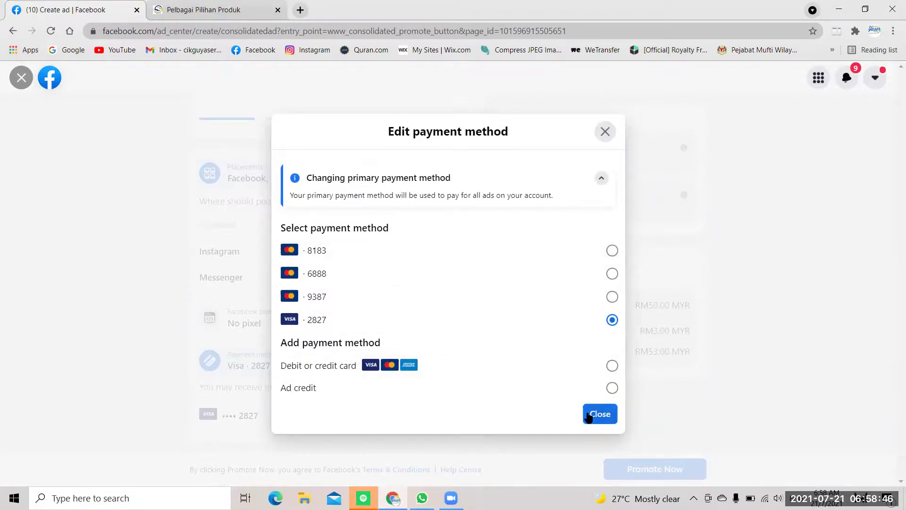
left_click(586, 415)
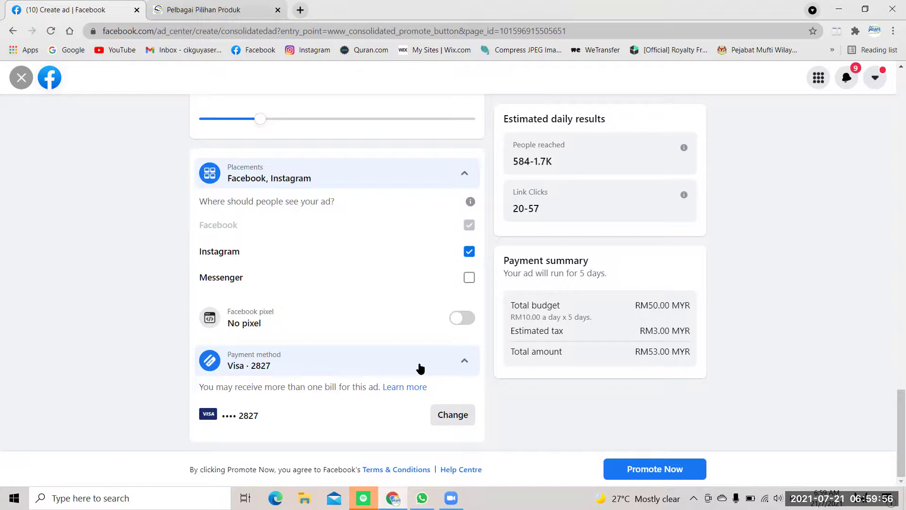
left_click(447, 418)
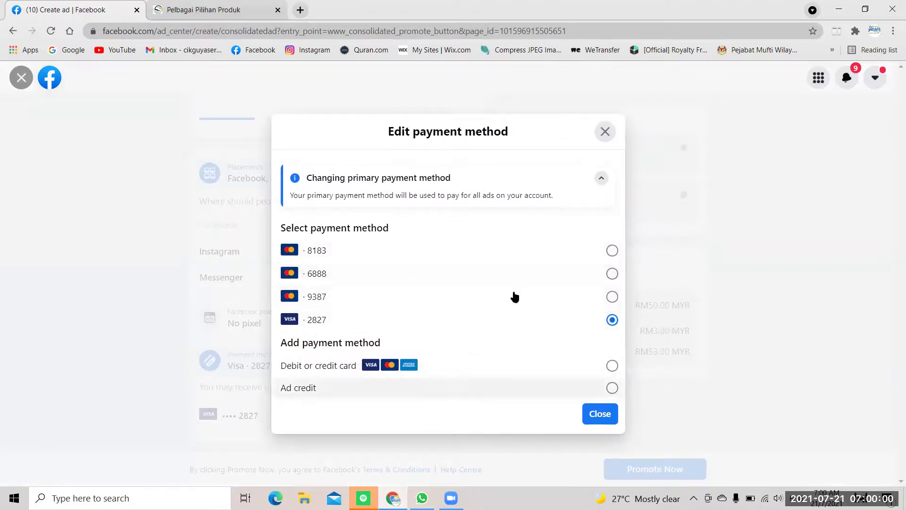
left_click(605, 132)
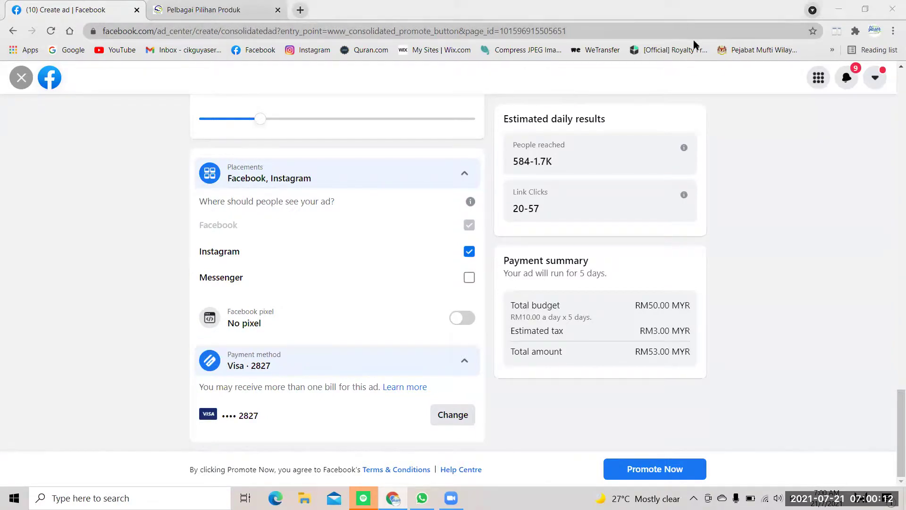
Search Google Images for "kad maybank" in a new browser tab and enlarge the Maybank platinum debit card picture.
left_click(300, 10)
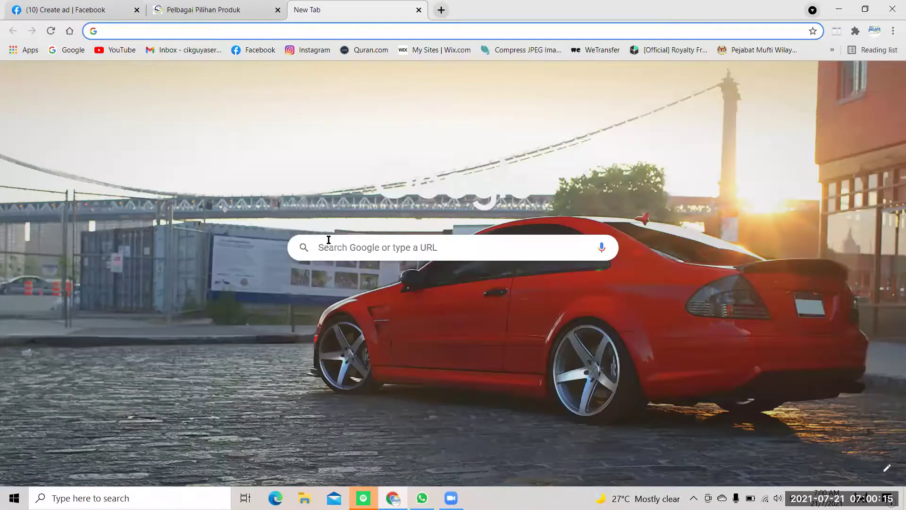
left_click(329, 240)
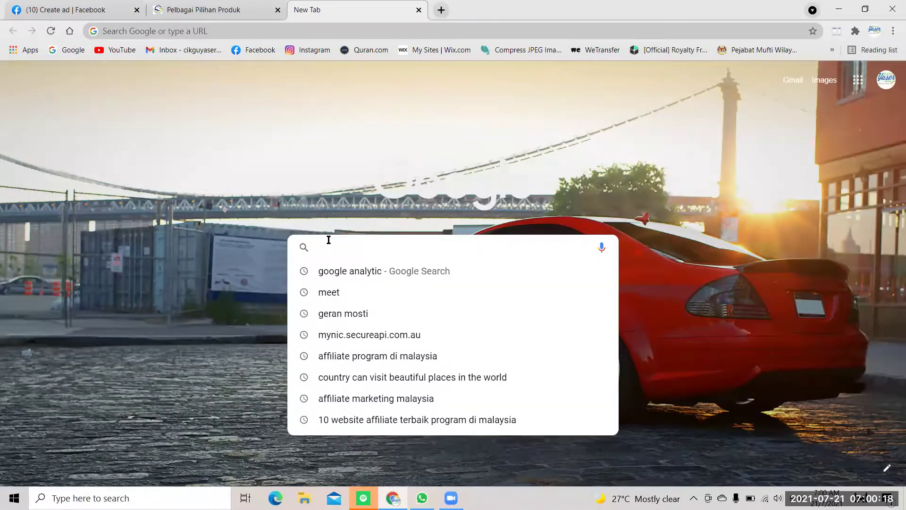
type("kad mayban")
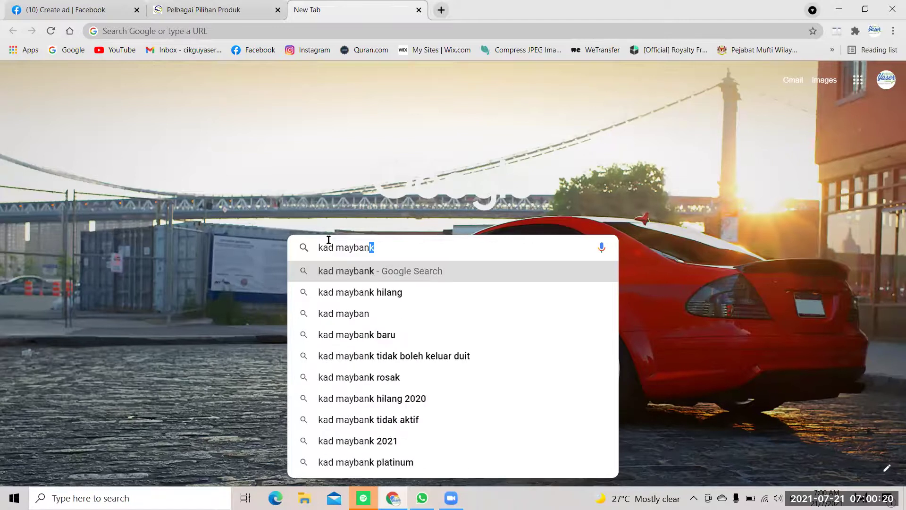
type("k")
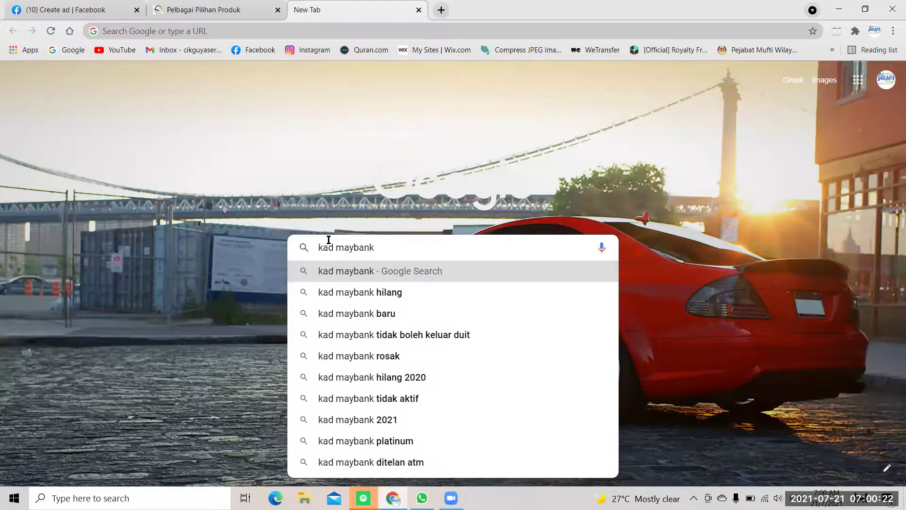
key("Return")
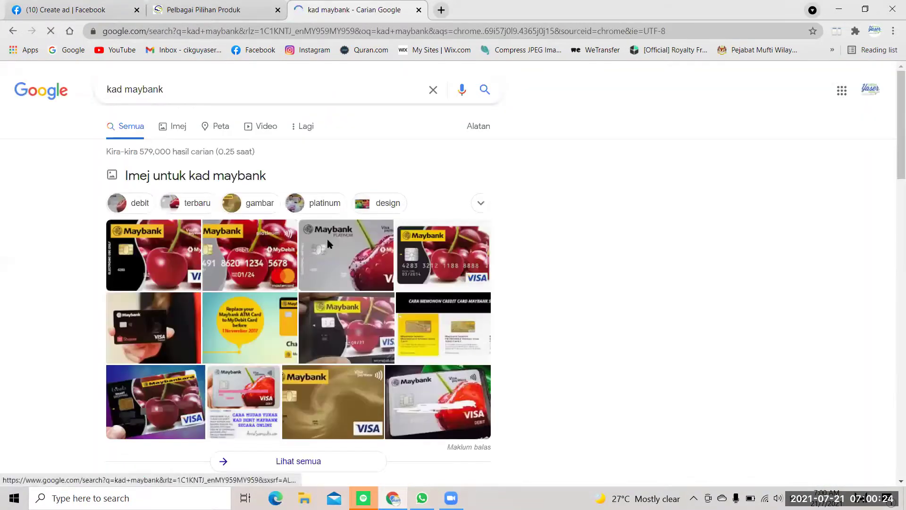
left_click(168, 132)
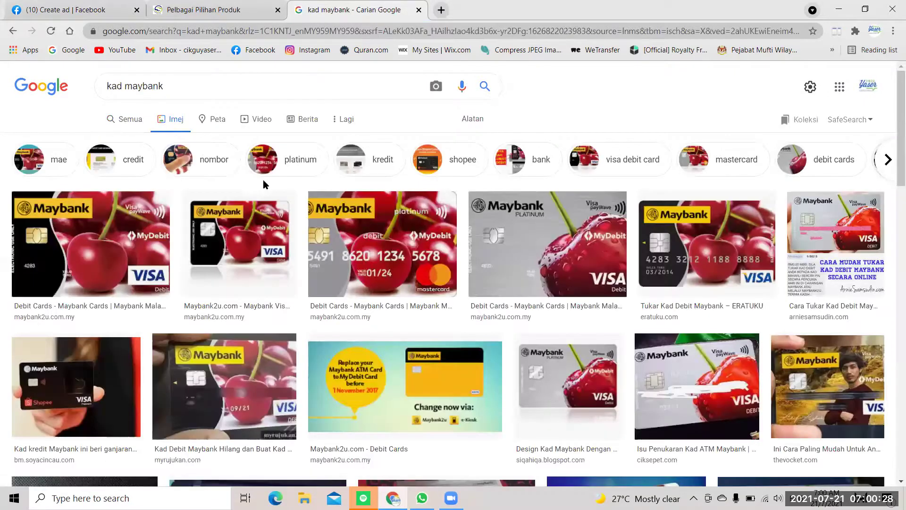
left_click(382, 249)
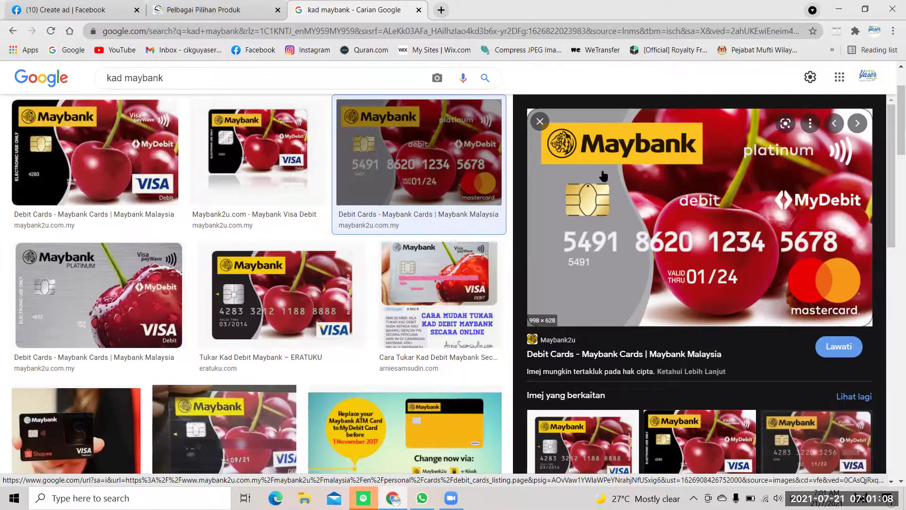
Search the images for "belakang kad maybank", and preview and close the "Bahaya Dedah Maklumat Kad Debit" picture.
left_click(107, 78)
type("belakang")
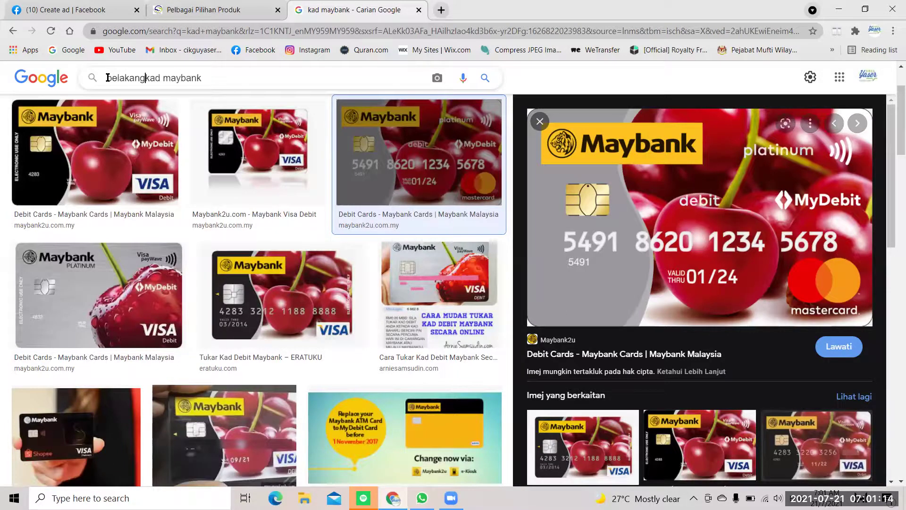
key("Return")
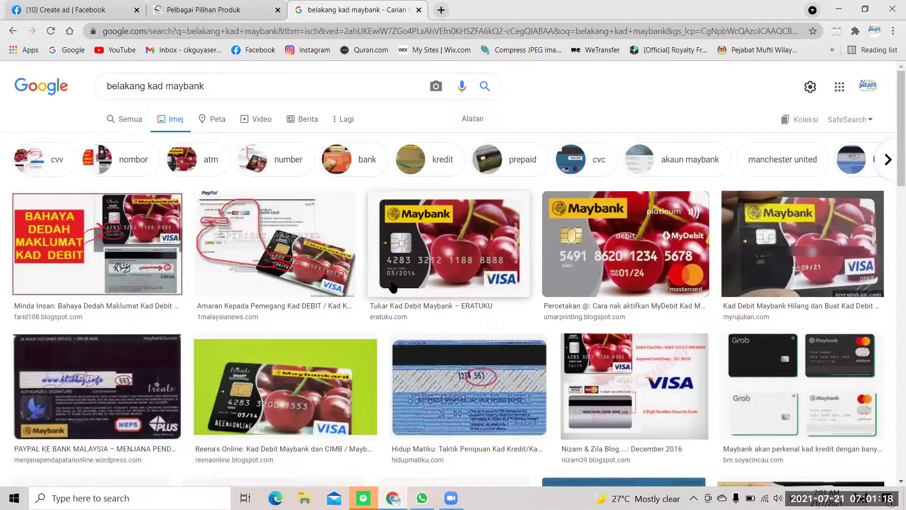
right_click(828, 351)
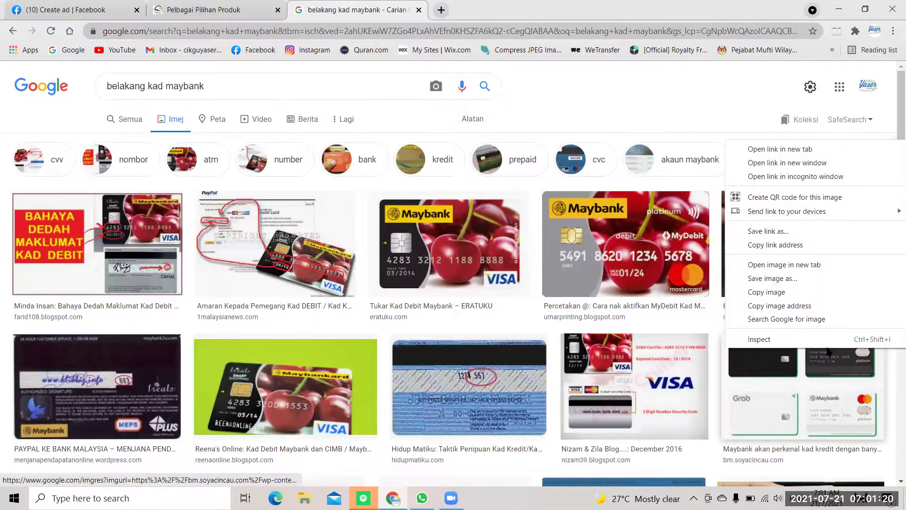
left_click(131, 273)
left_click(131, 274)
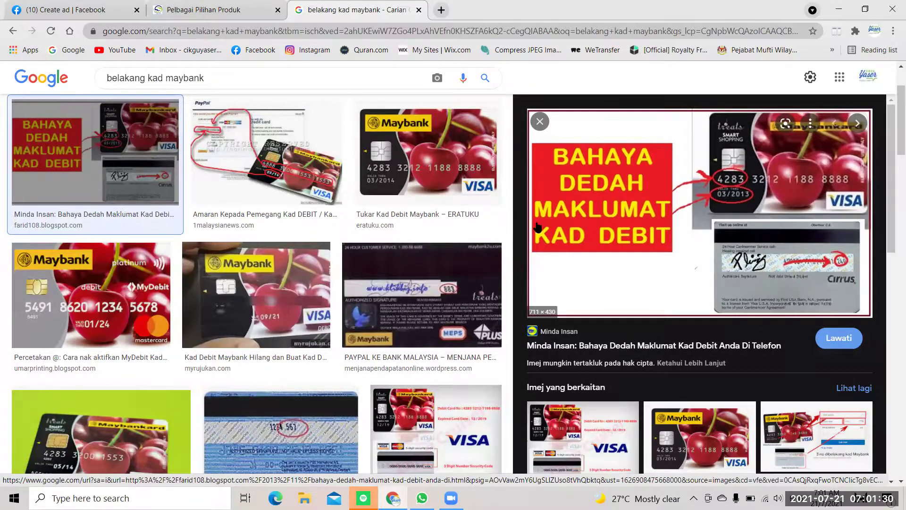
left_click(540, 122)
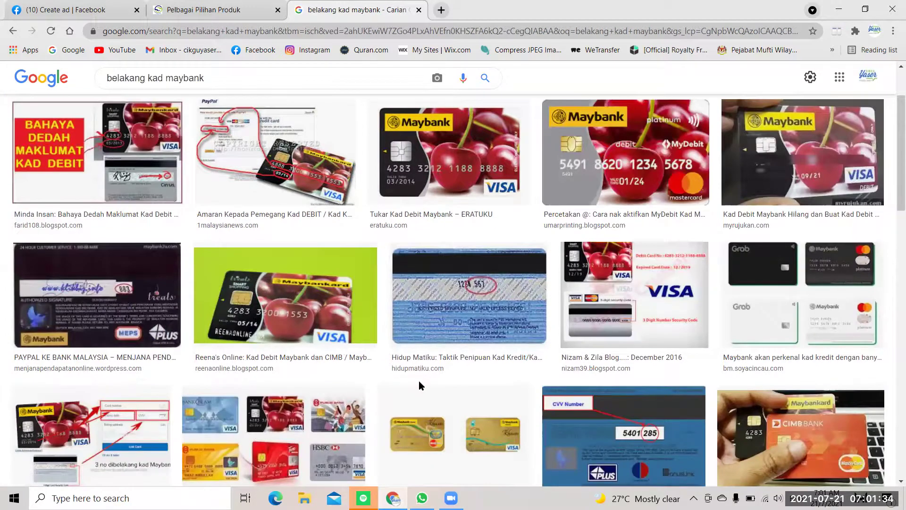
Look through the card-back images and enlarge the Maybank one from "PAYPAL KE BANK MALAYSIA" to examine its security code location.
scroll(419, 385, "down", 2)
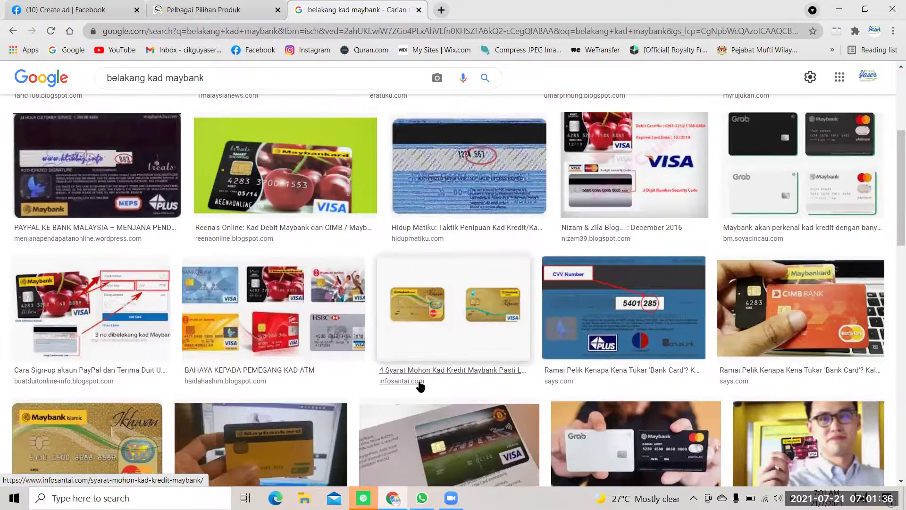
scroll(420, 385, "down", 3)
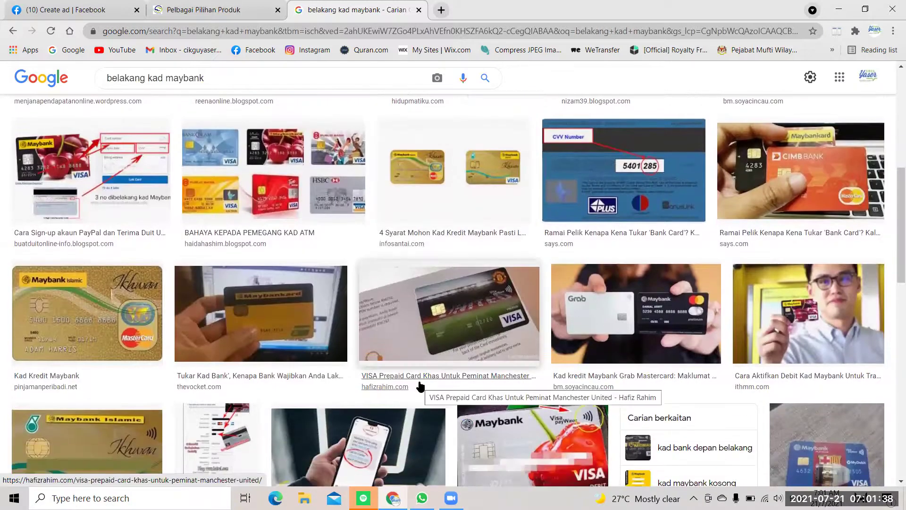
scroll(421, 386, "down", 2)
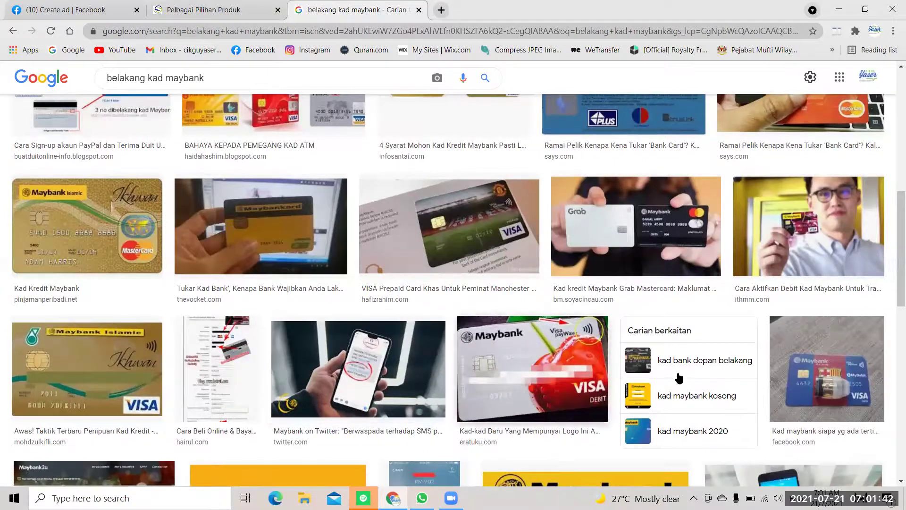
scroll(752, 339, "down", 2)
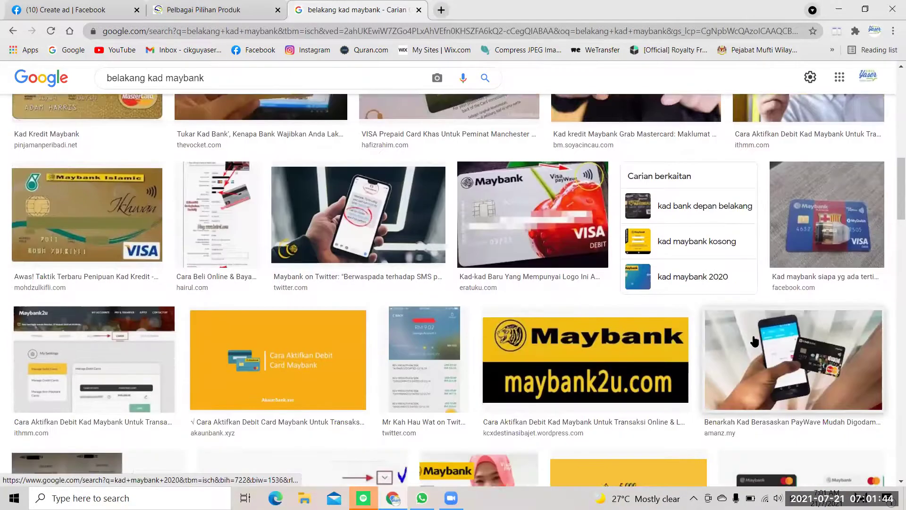
scroll(382, 249, "up", 10)
scroll(382, 249, "up", 3)
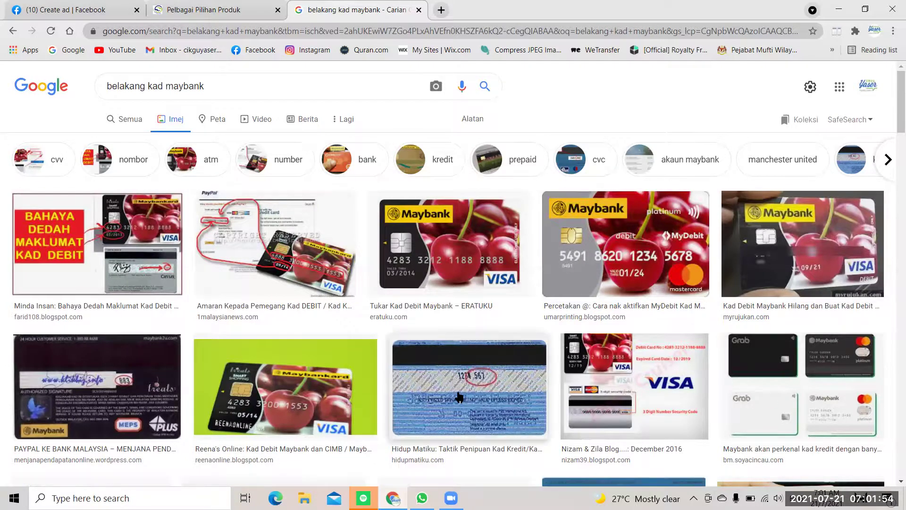
scroll(458, 397, "down", 1)
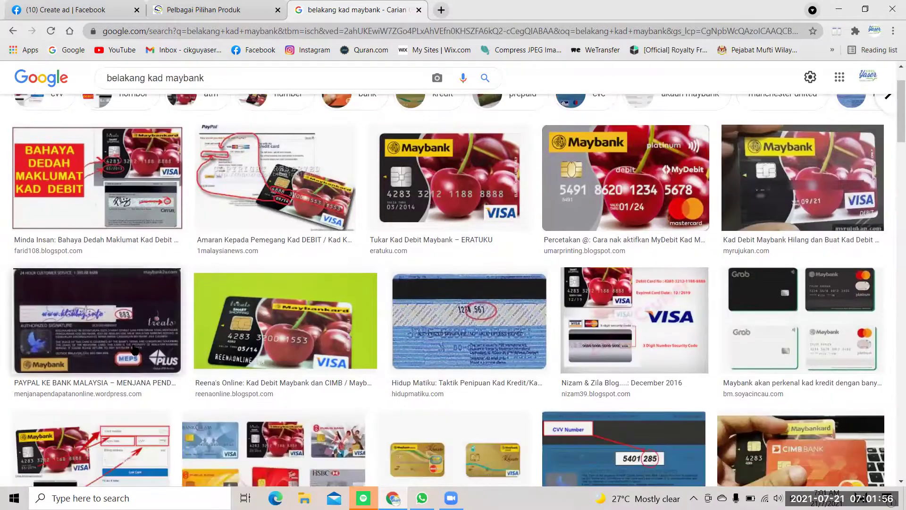
left_click(127, 346)
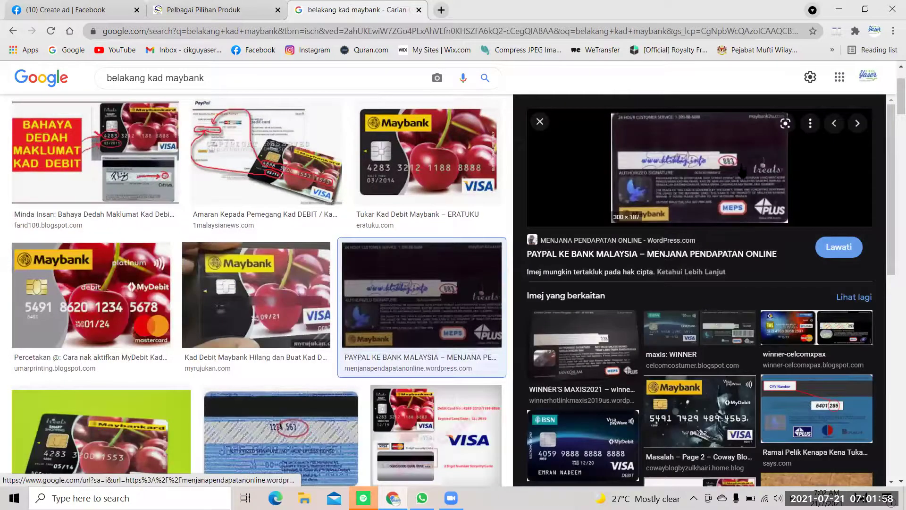
scroll(742, 169, "up", 5, "ctrl")
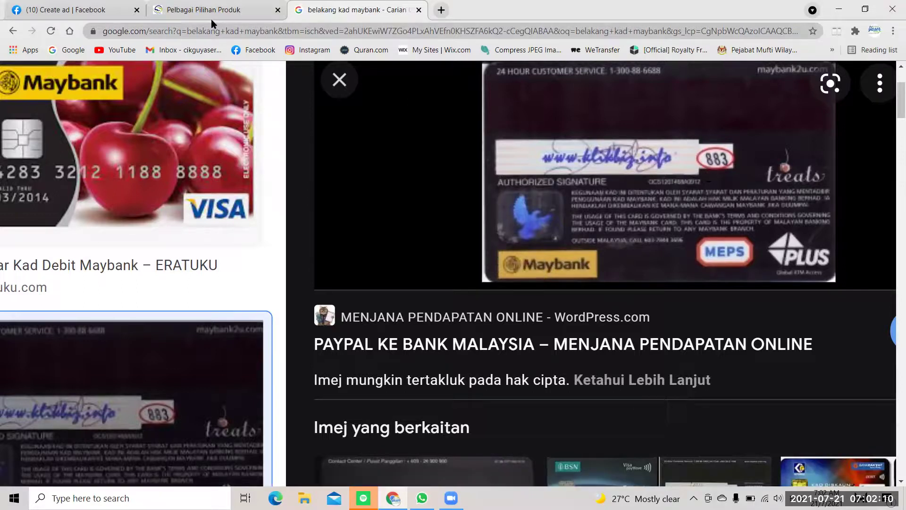
Return to the Facebook ad draft, discard it and exit ad creation to the Ez-infaq.my page.
left_click(95, 17)
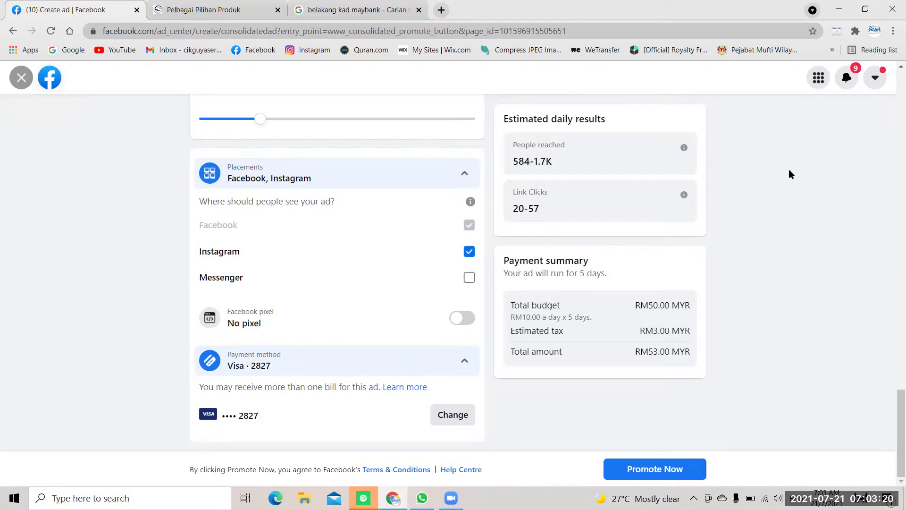
left_click(22, 80)
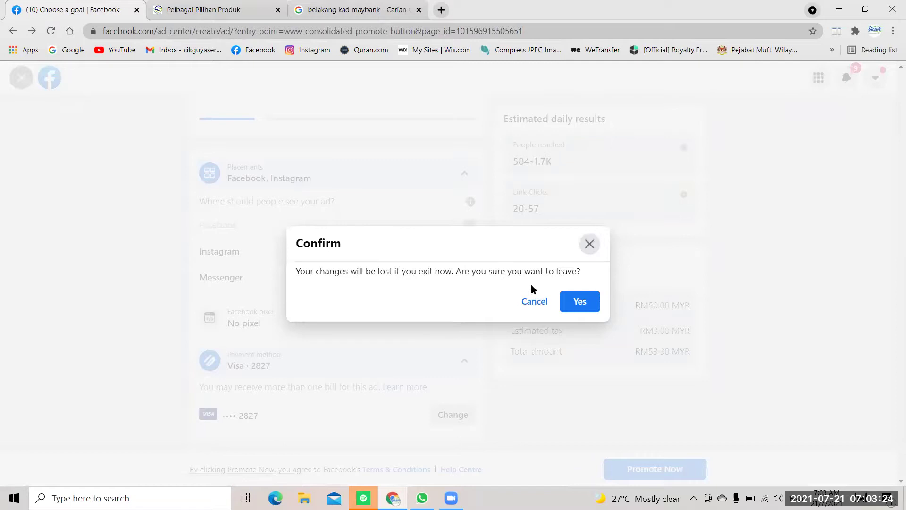
left_click(579, 301)
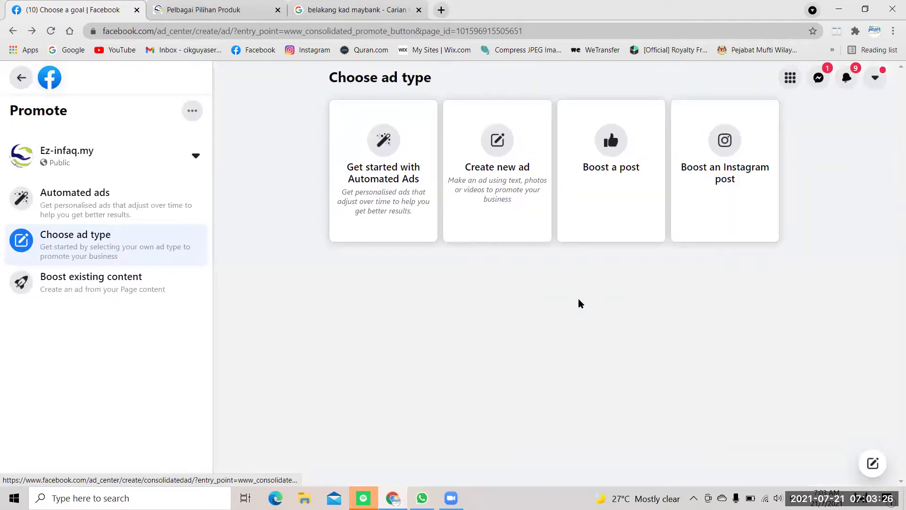
left_click(22, 77)
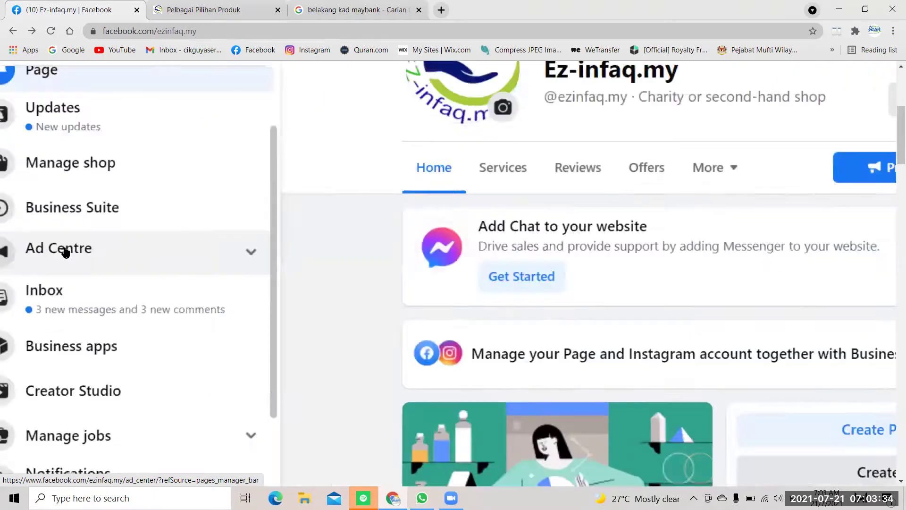
Open the Ad Centre of the Ez-infaq.my page.
scroll(67, 251, "up", 5)
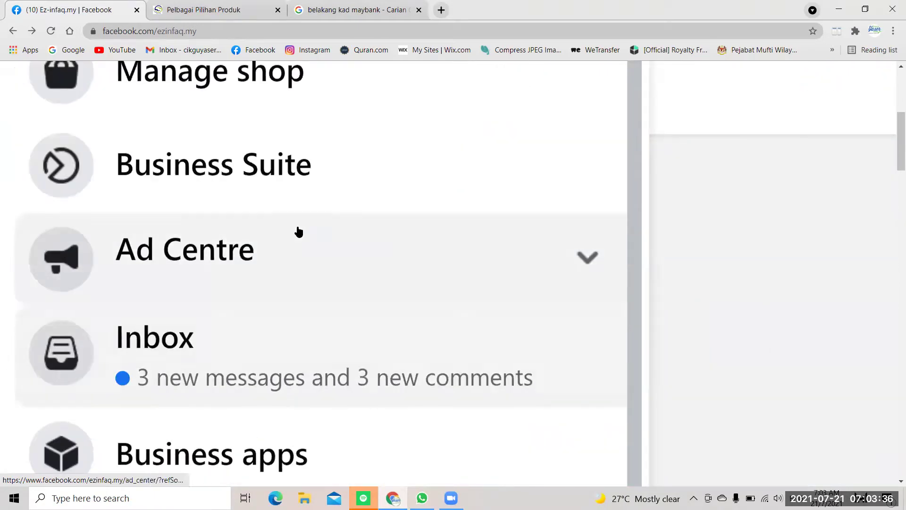
scroll(297, 231, "down", 5)
left_click(124, 255)
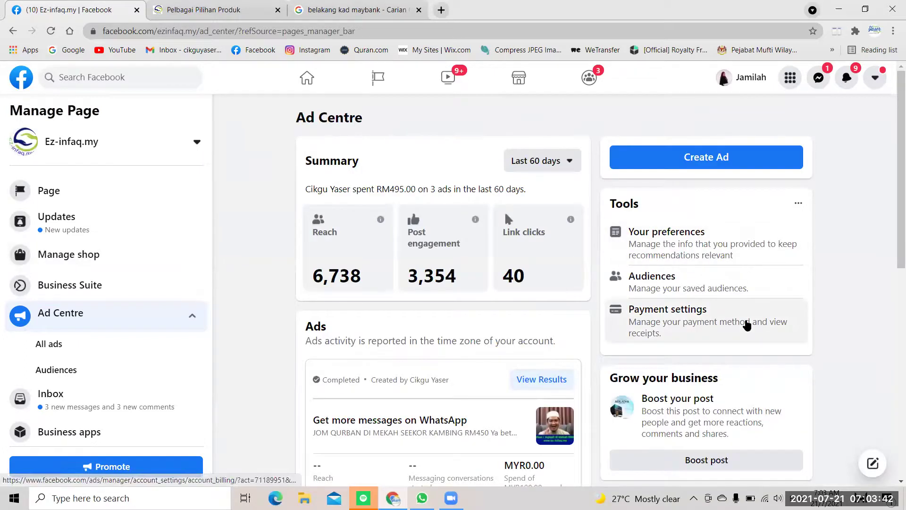
View the results of the second completed "Get more messages on WhatsApp" ad and return to the Ad Centre.
scroll(746, 323, "down", 2)
scroll(746, 321, "up", 2)
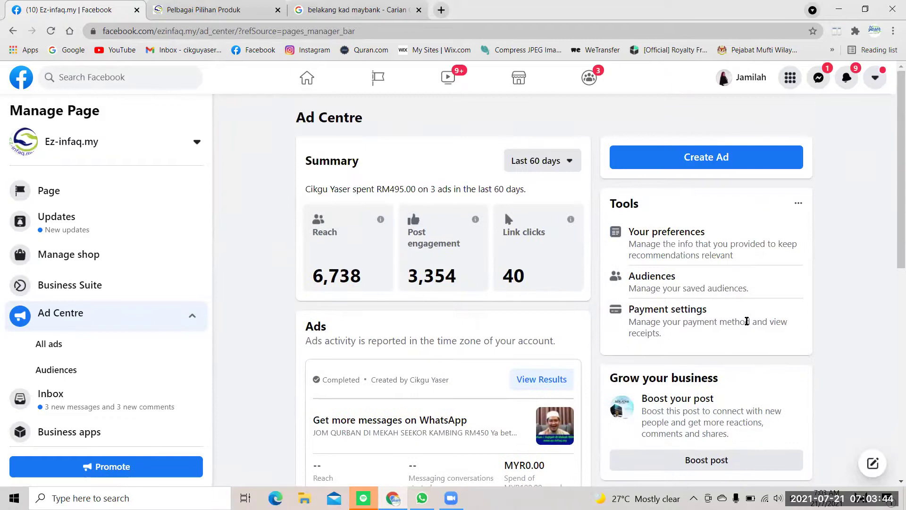
scroll(746, 322, "down", 3)
scroll(747, 324, "down", 3)
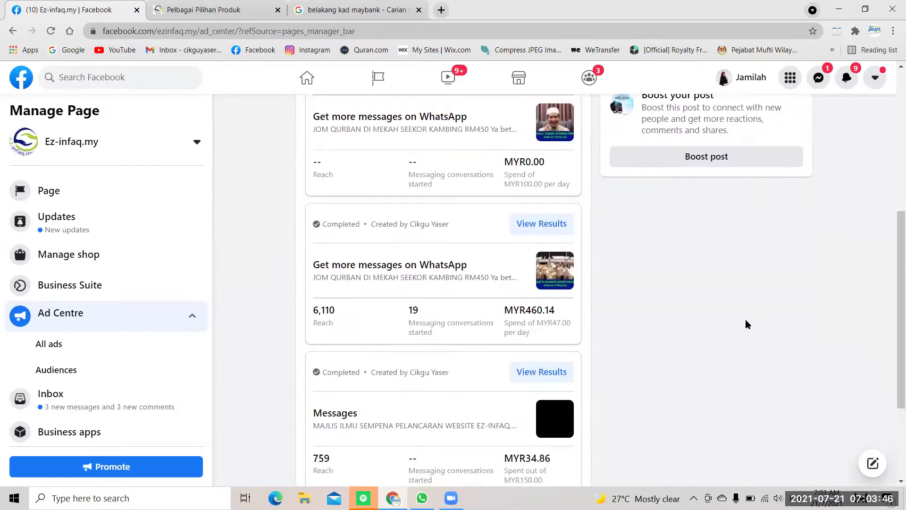
scroll(746, 319, "down", 1)
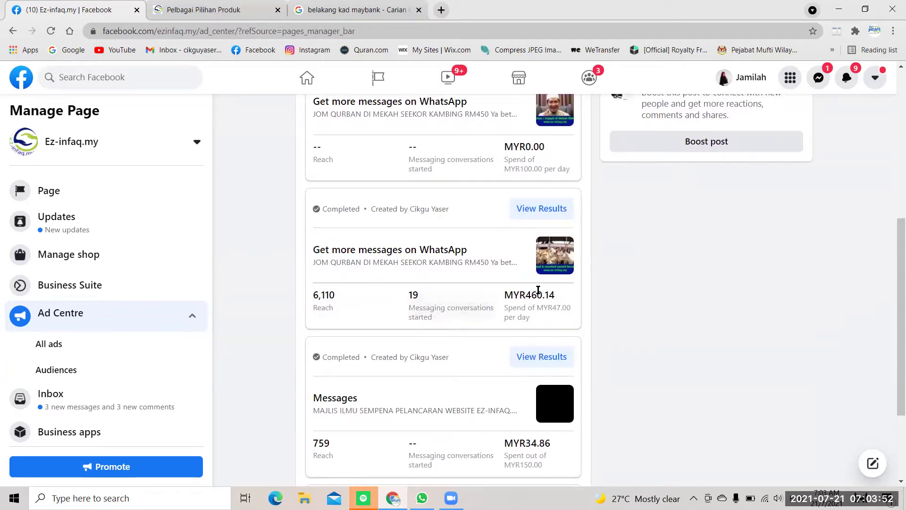
left_click(529, 213)
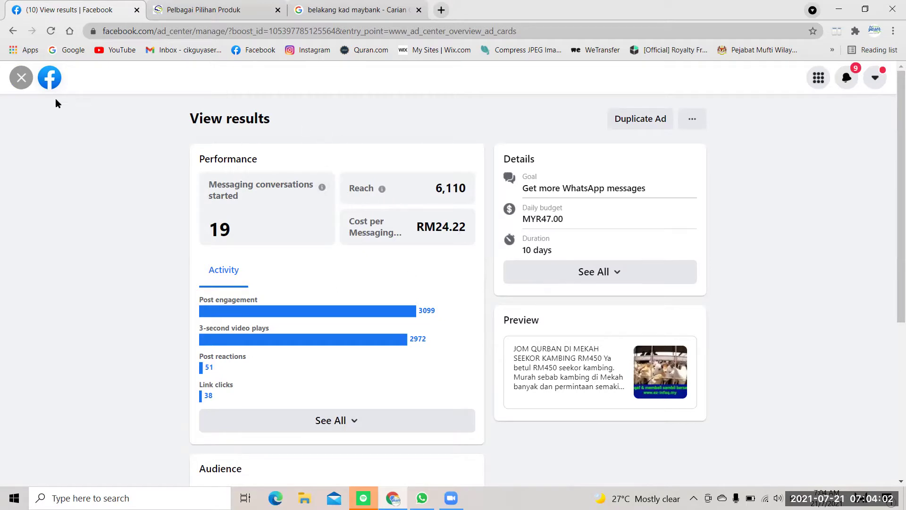
left_click(22, 78)
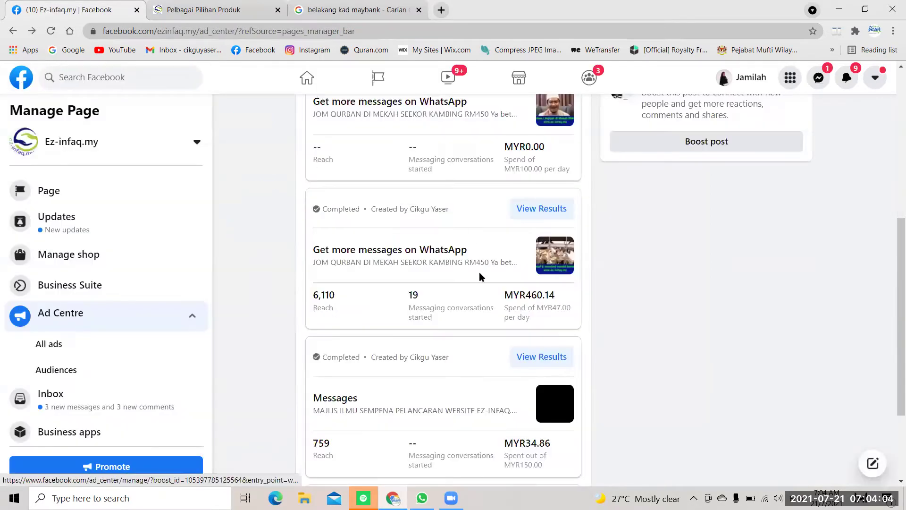
Examine the Ad Centre's 60-day summary, its tools and the list of completed ads.
scroll(527, 297, "down", 3)
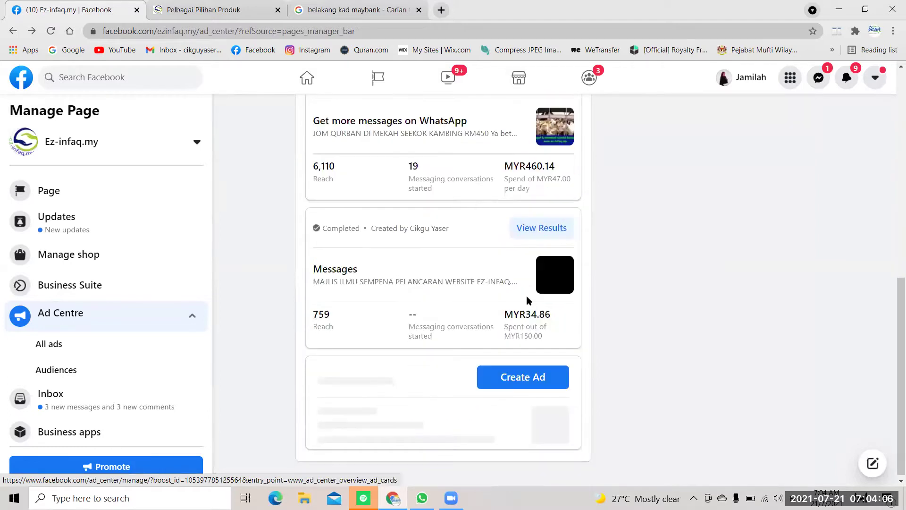
scroll(527, 299, "up", 10)
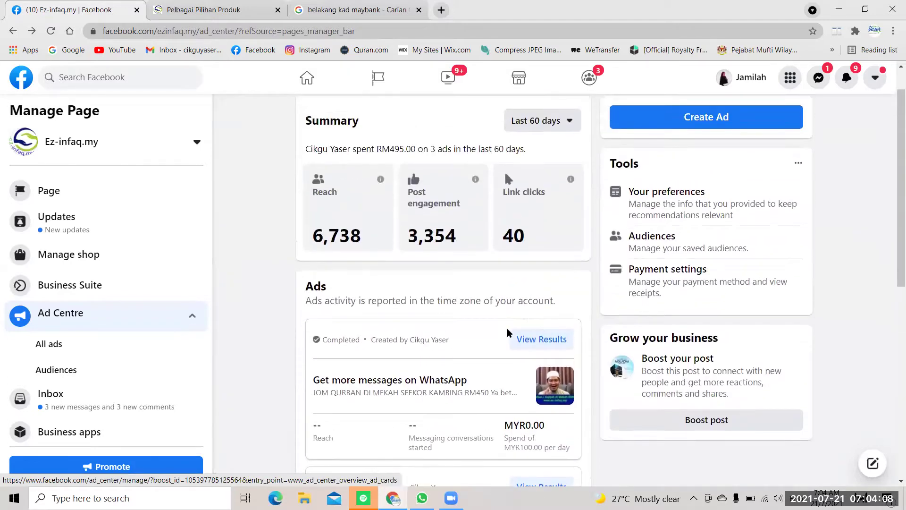
scroll(507, 332, "down", 2)
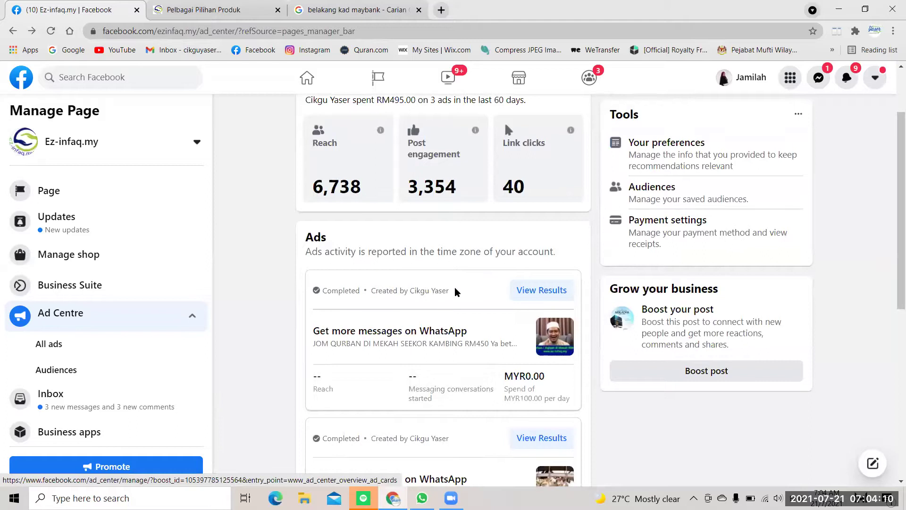
scroll(531, 220, "up", 2)
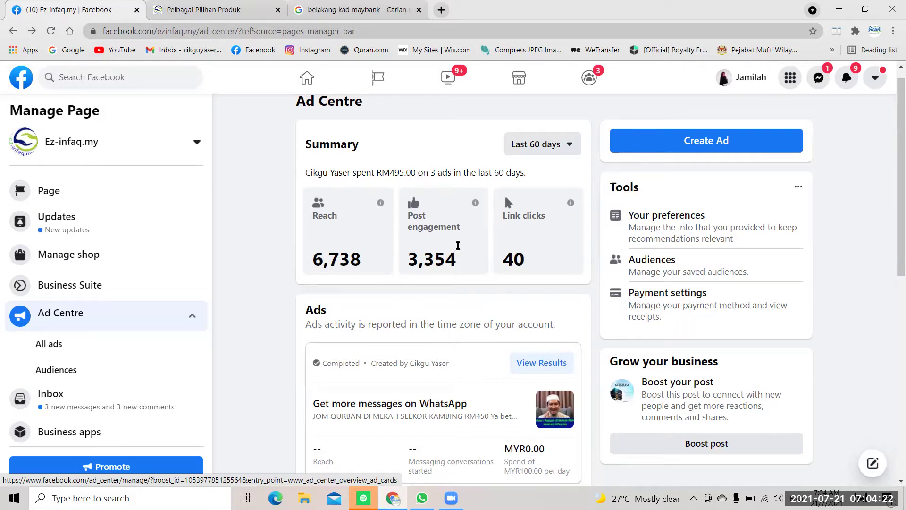
scroll(496, 276, "down", 1)
scroll(496, 276, "up", 1)
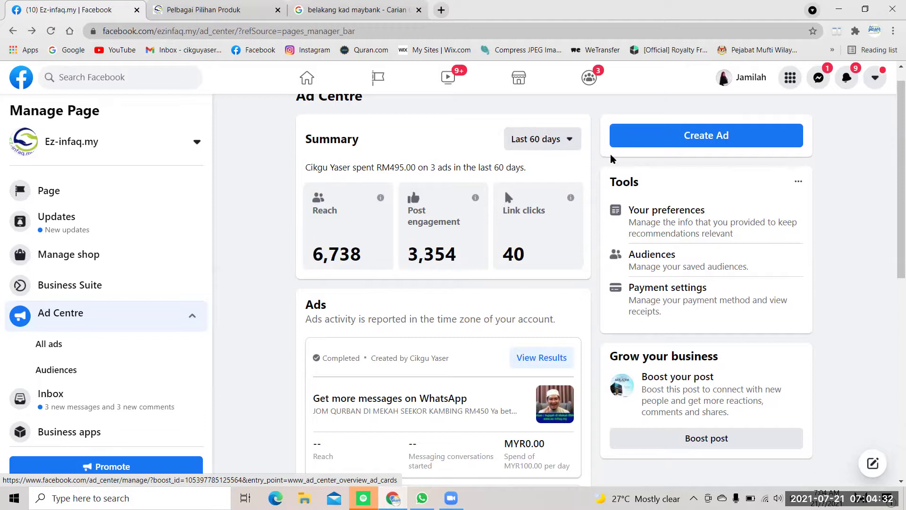
scroll(379, 282, "down", 5)
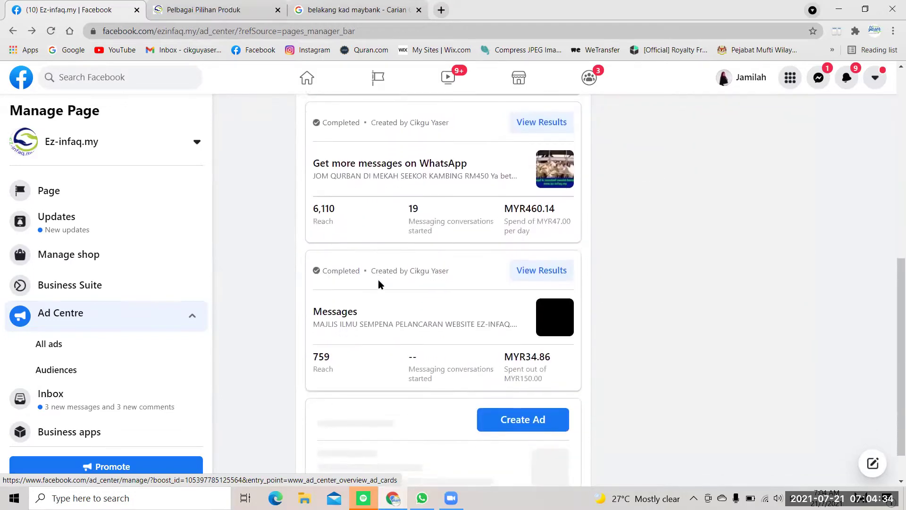
scroll(378, 279, "up", 6)
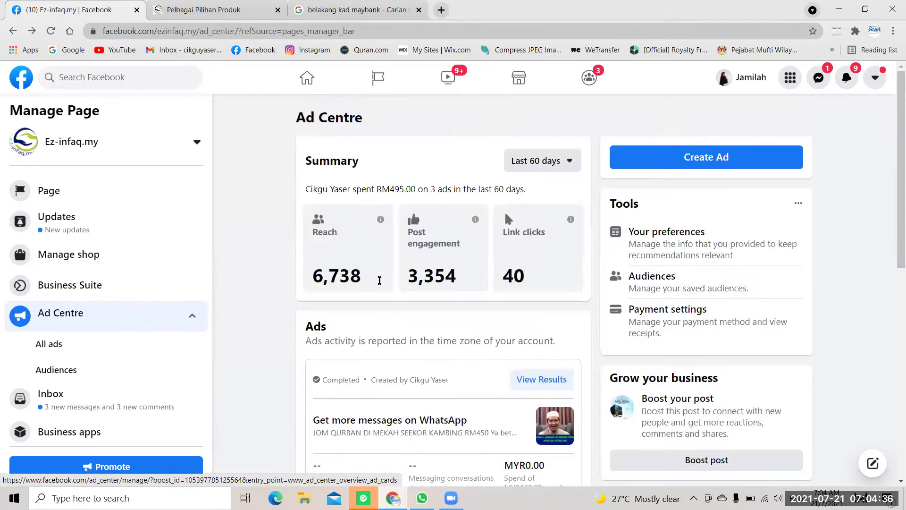